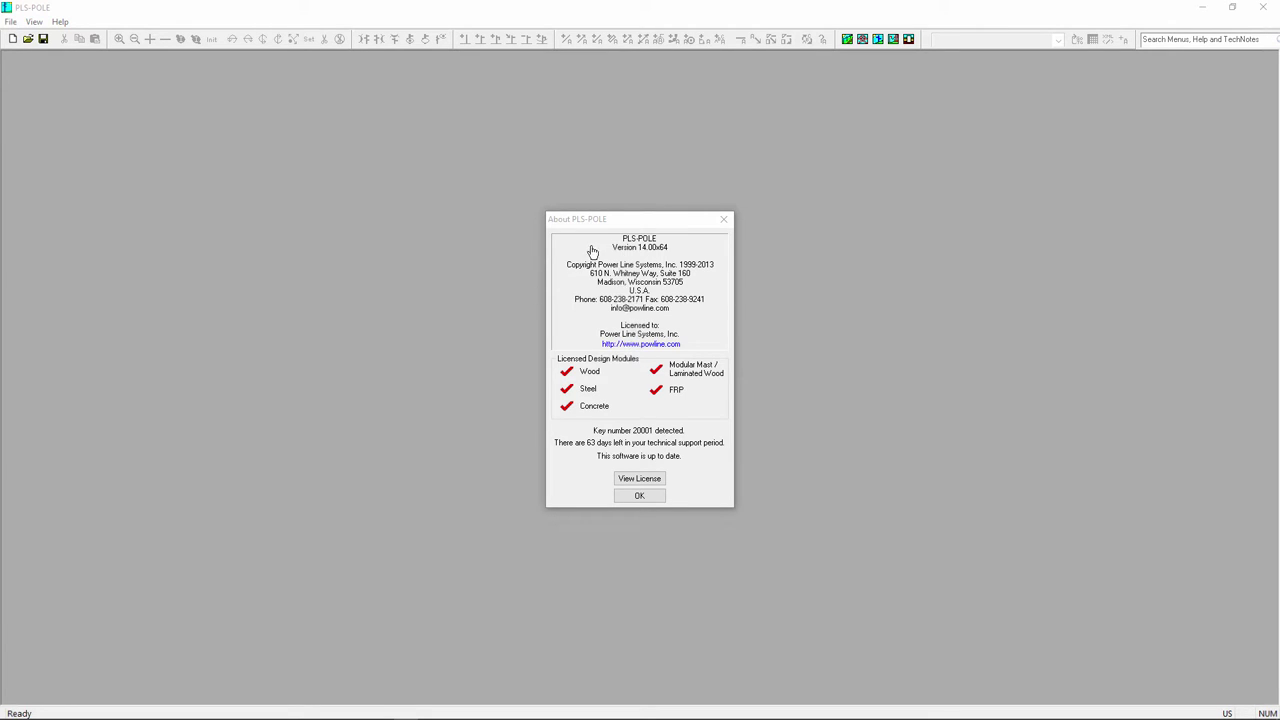
Dismiss the About and Tip of the Day dialogs and start a new Standard Interface project
click(636, 495)
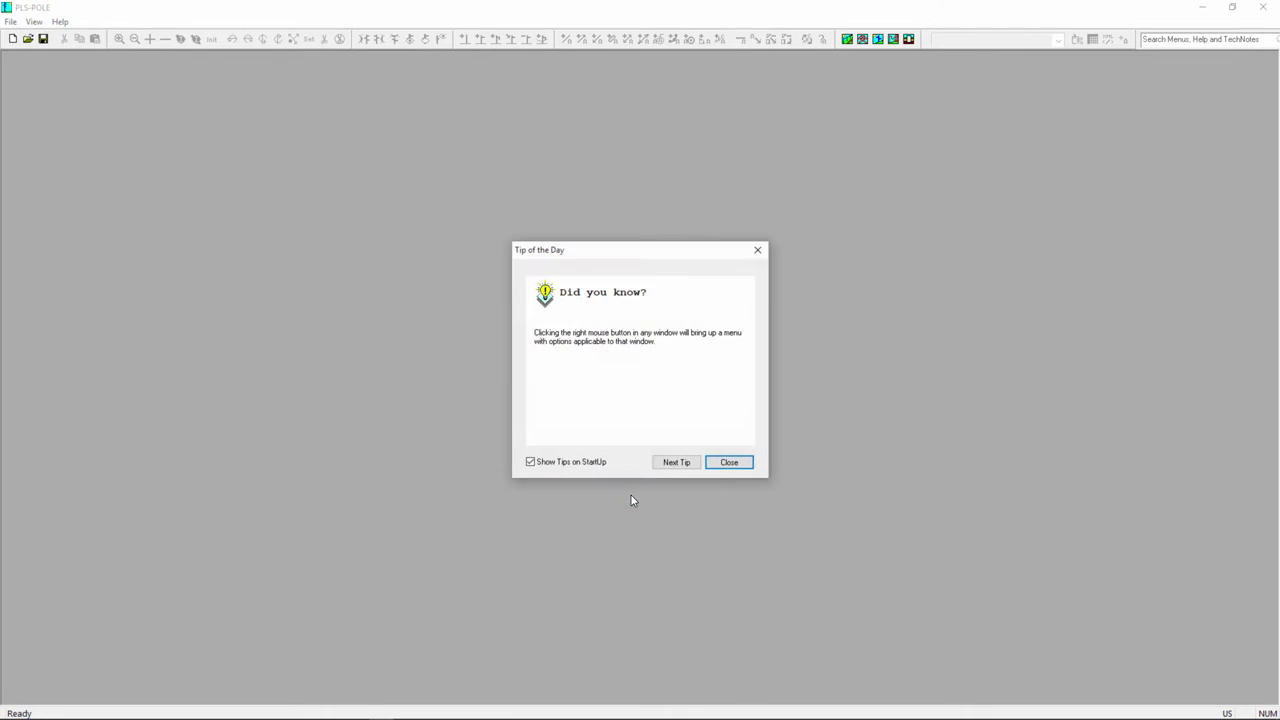
click(724, 465)
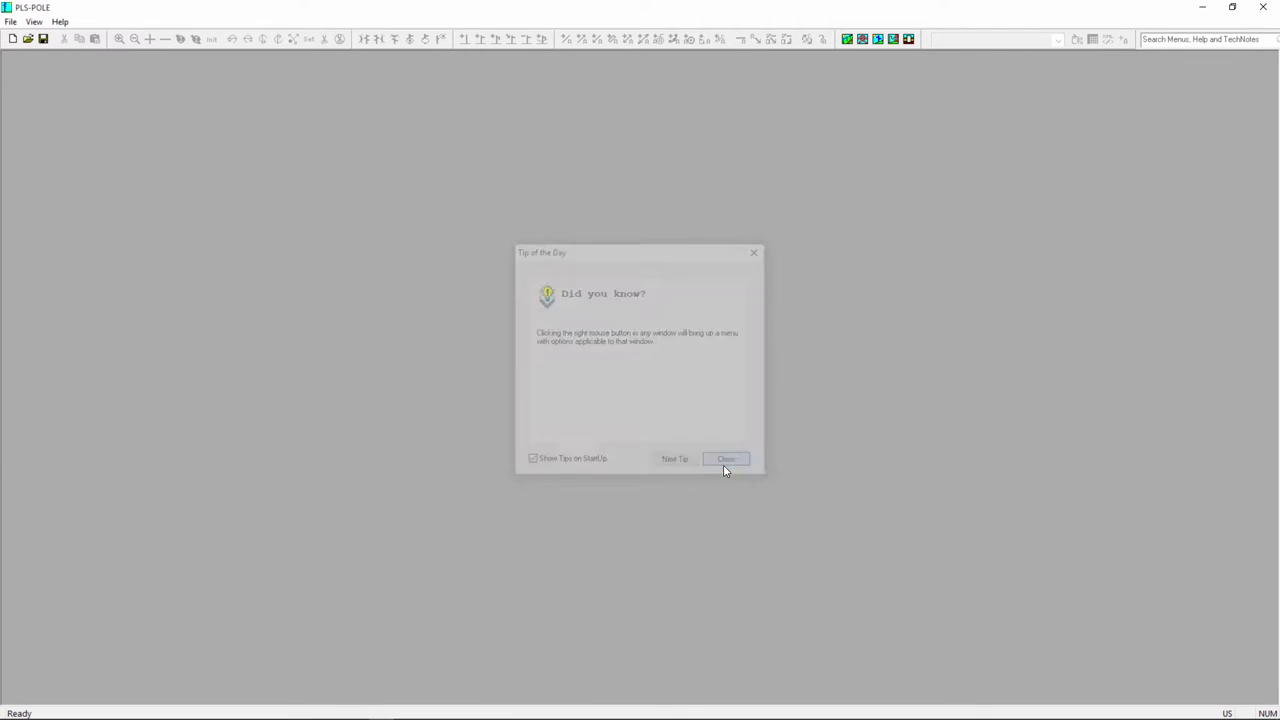
click(9, 22)
mouse_move(20, 38)
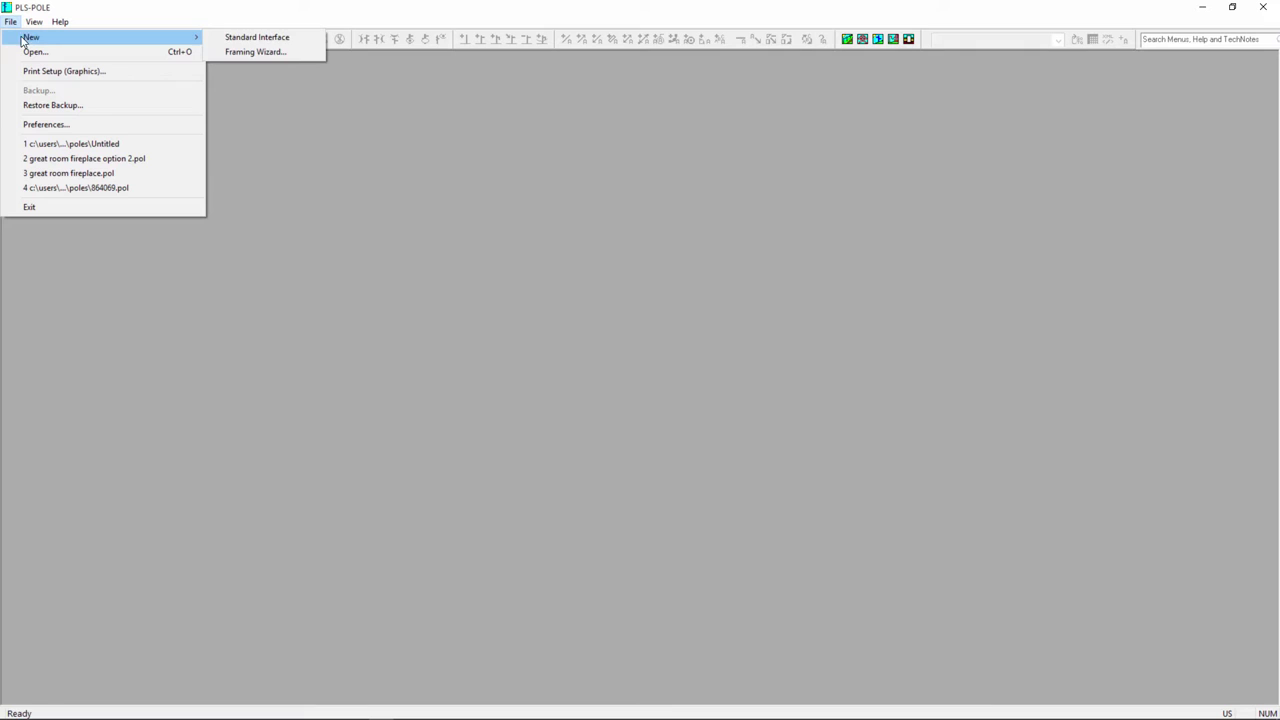
click(241, 38)
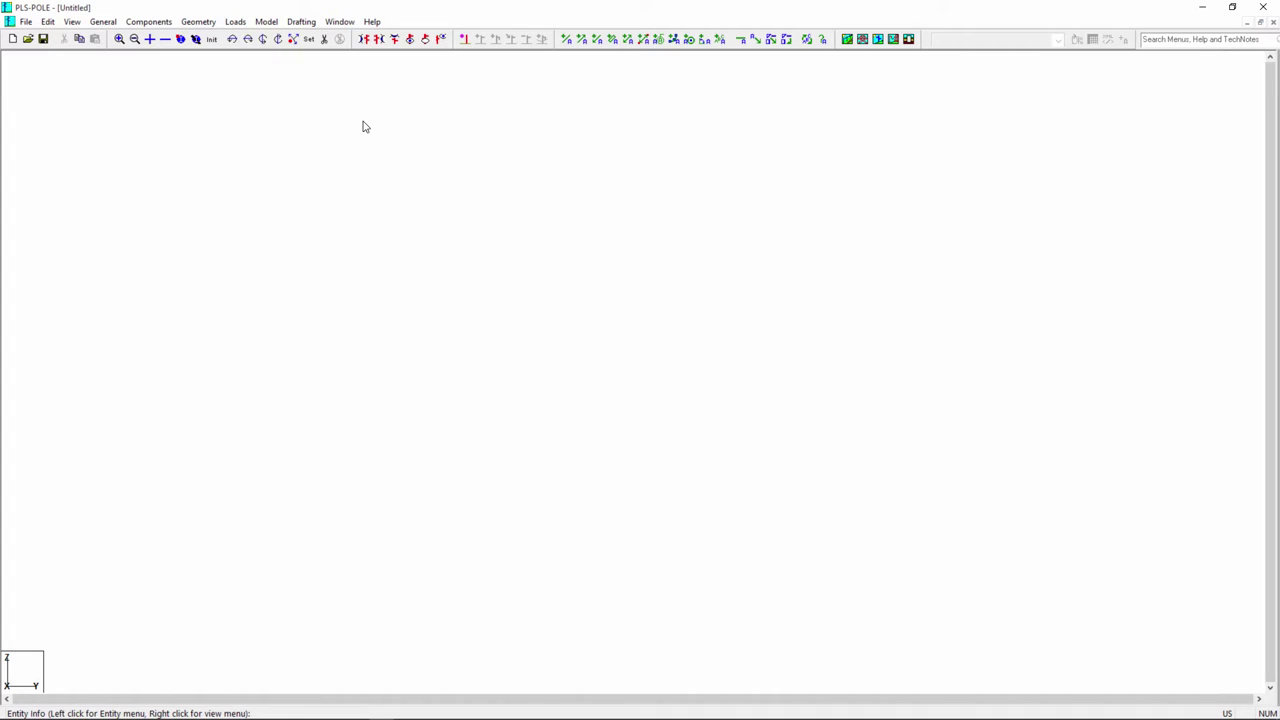
Attach the pole tag photo IMG_0365.JPG in the Attachment Manager
click(302, 22)
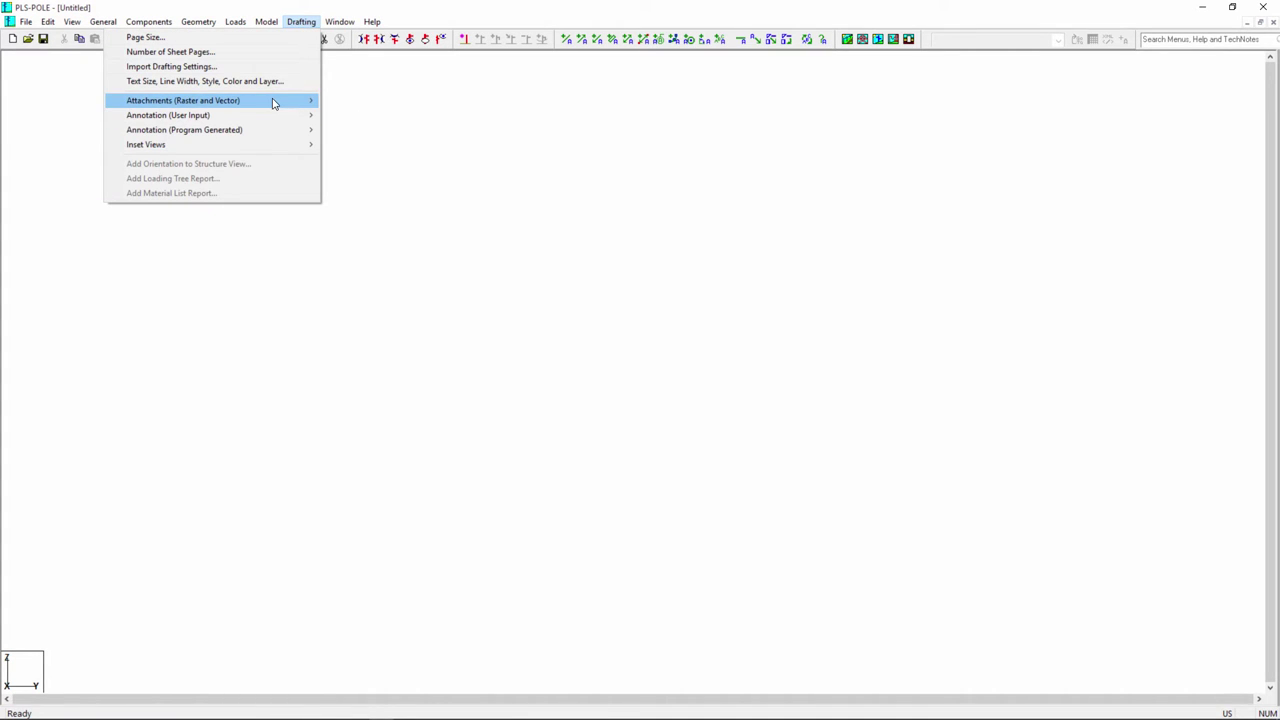
mouse_move(275, 100)
click(361, 101)
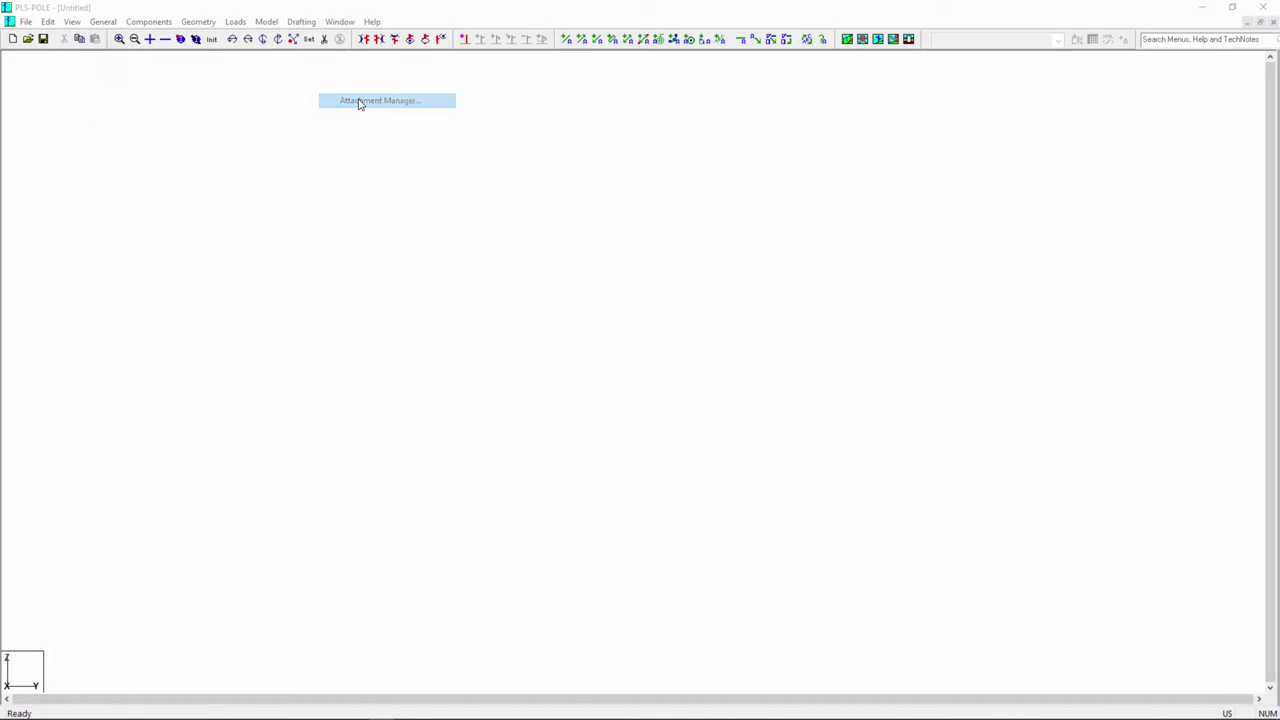
click(62, 417)
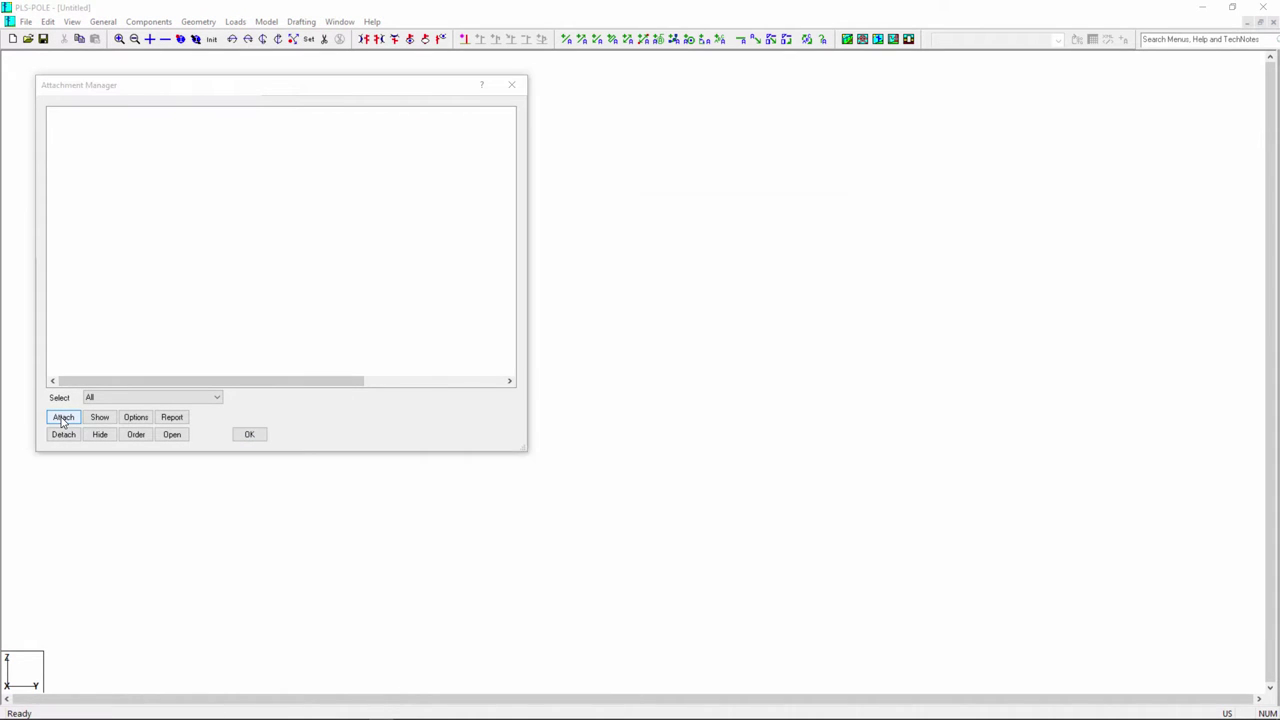
click(636, 316)
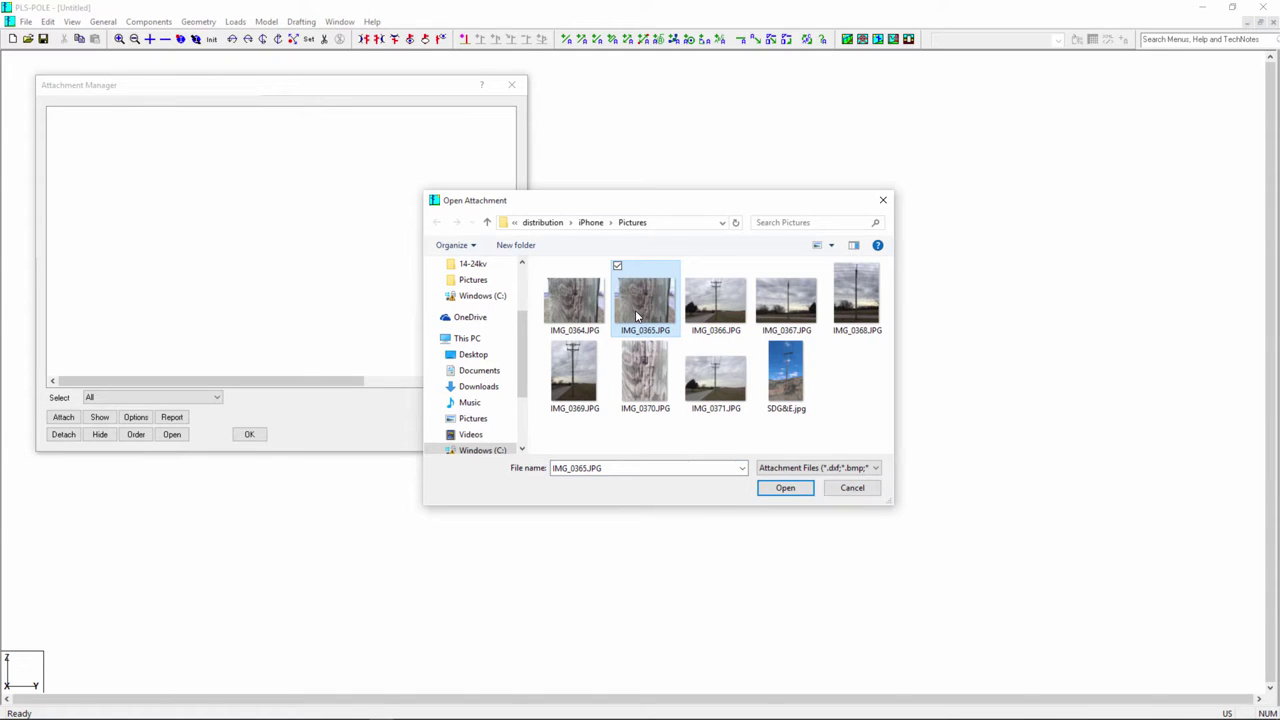
click(786, 489)
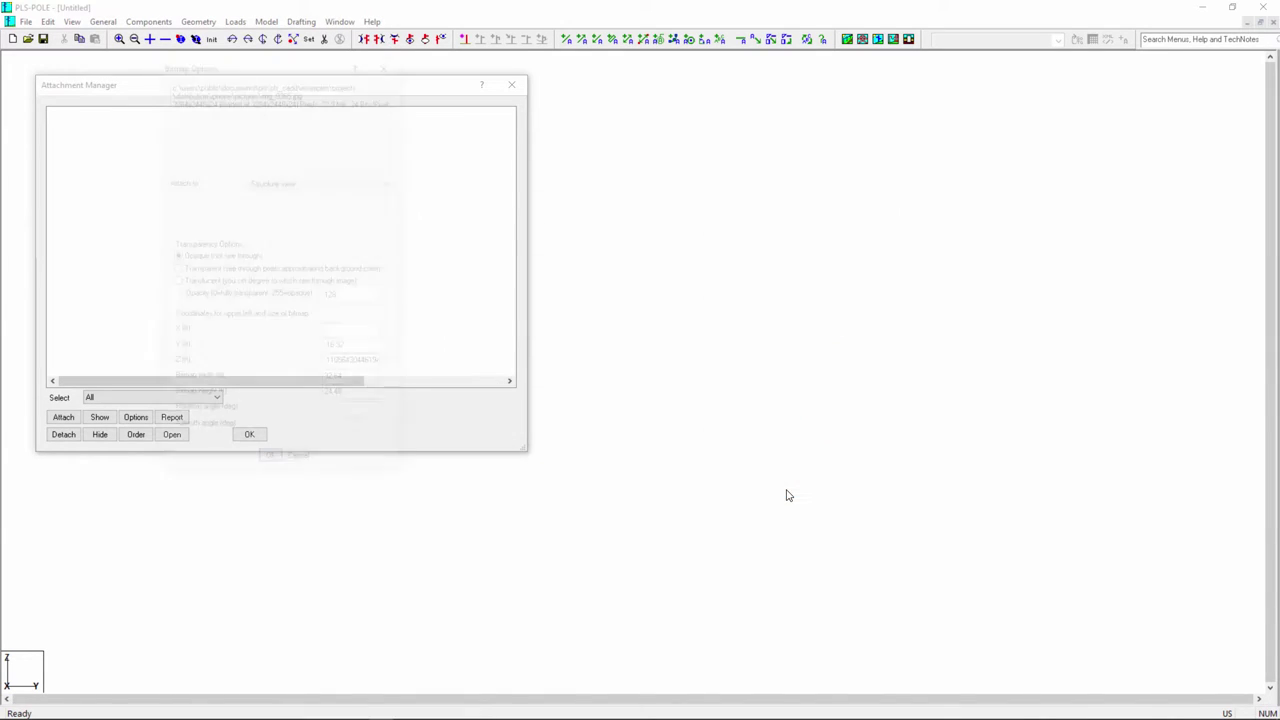
Place it on the Background structure view at X 75, Y 0, with width and height 25
key(Delete)
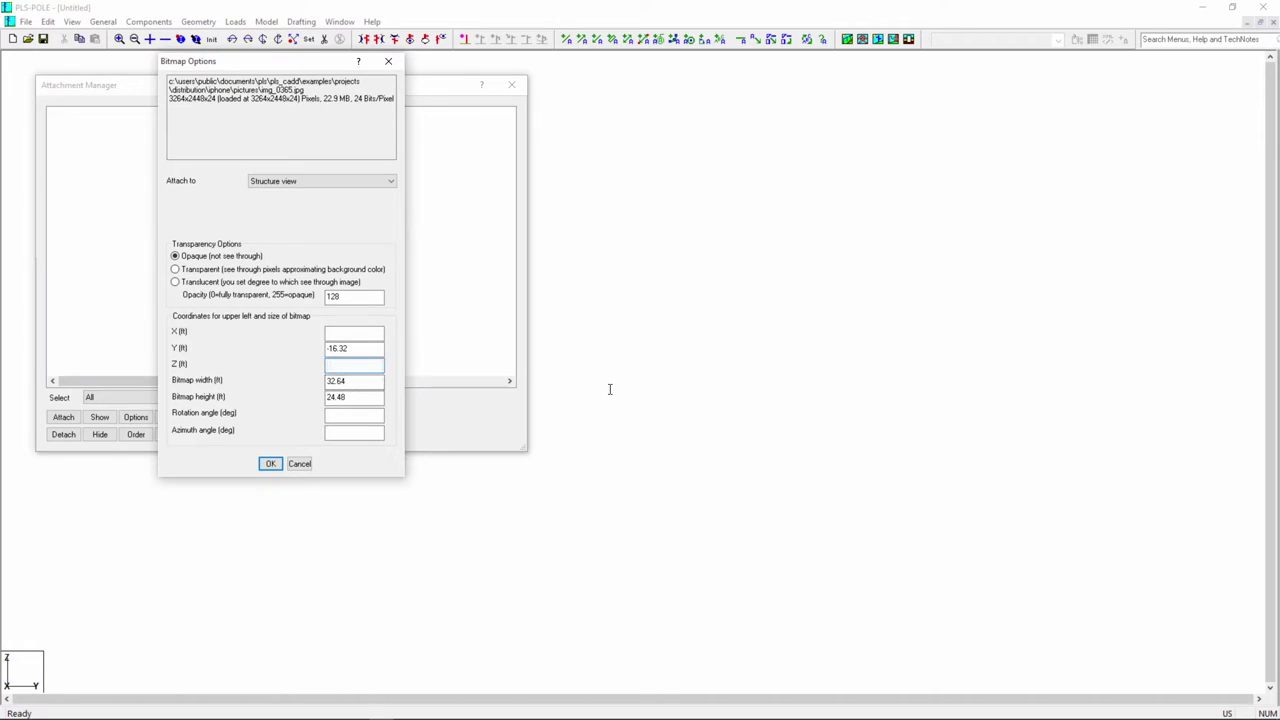
click(356, 181)
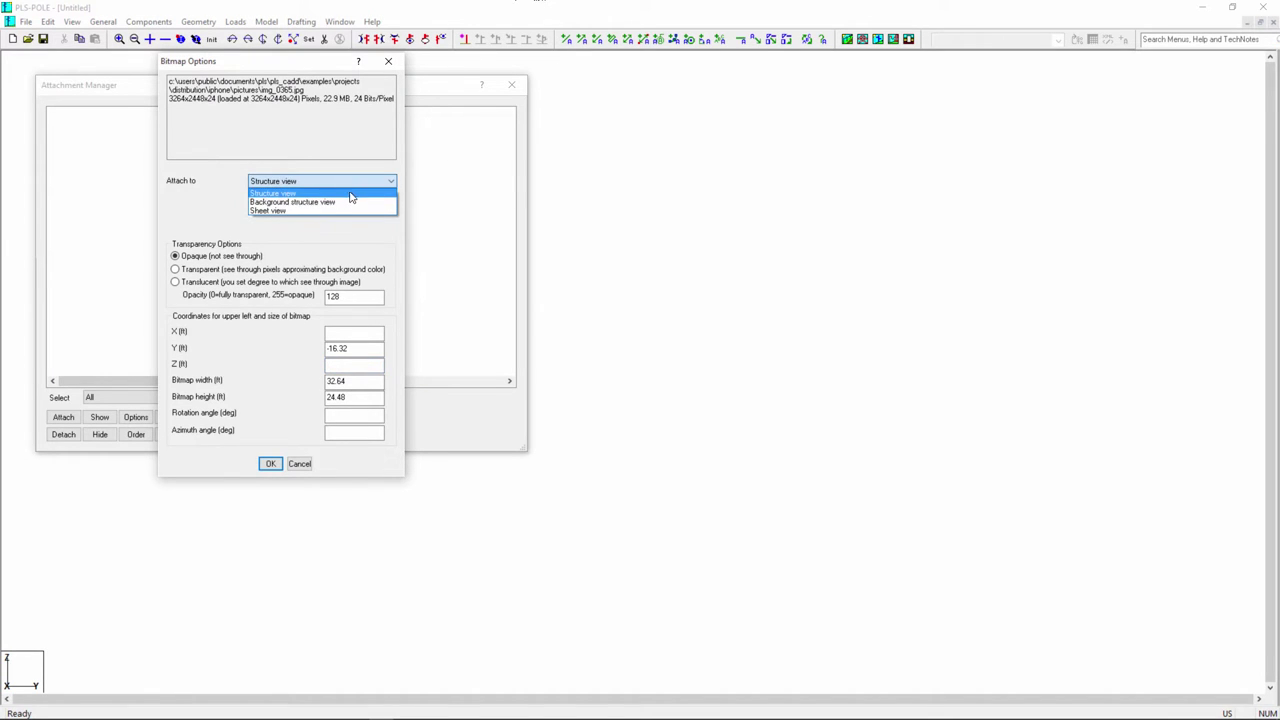
click(343, 203)
click(352, 335)
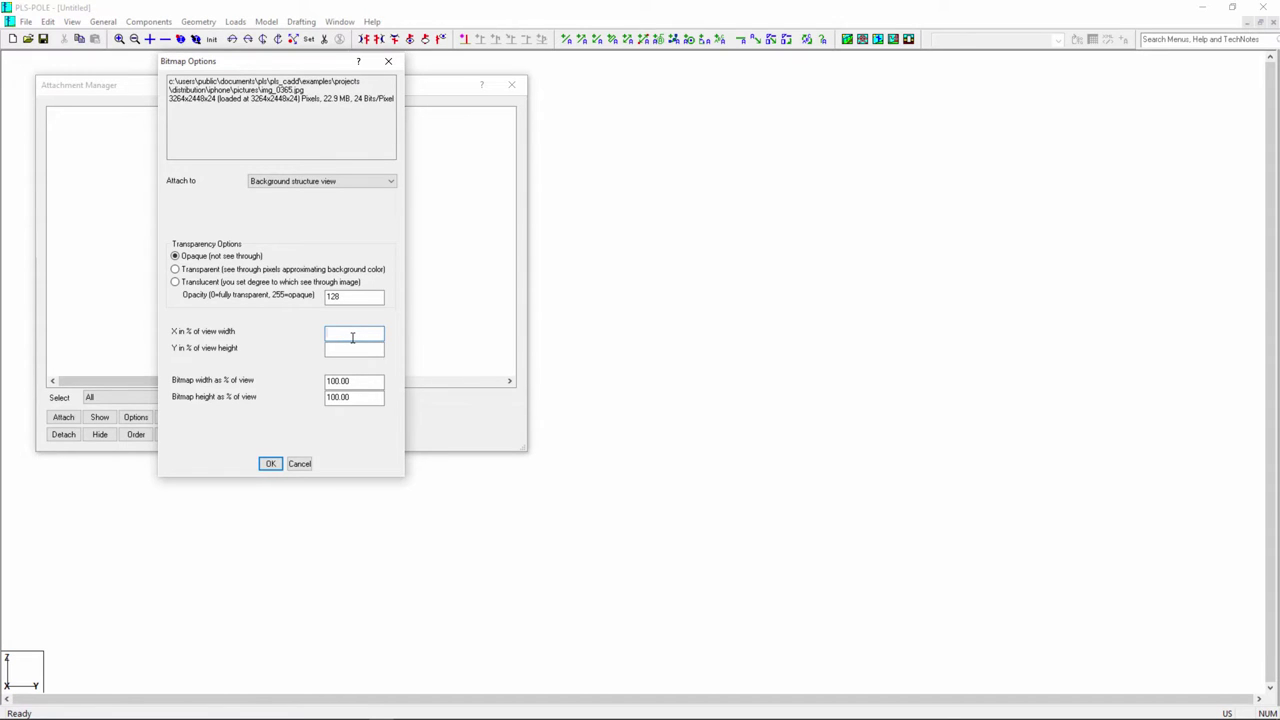
text(75)
text(0)
key(Tab)
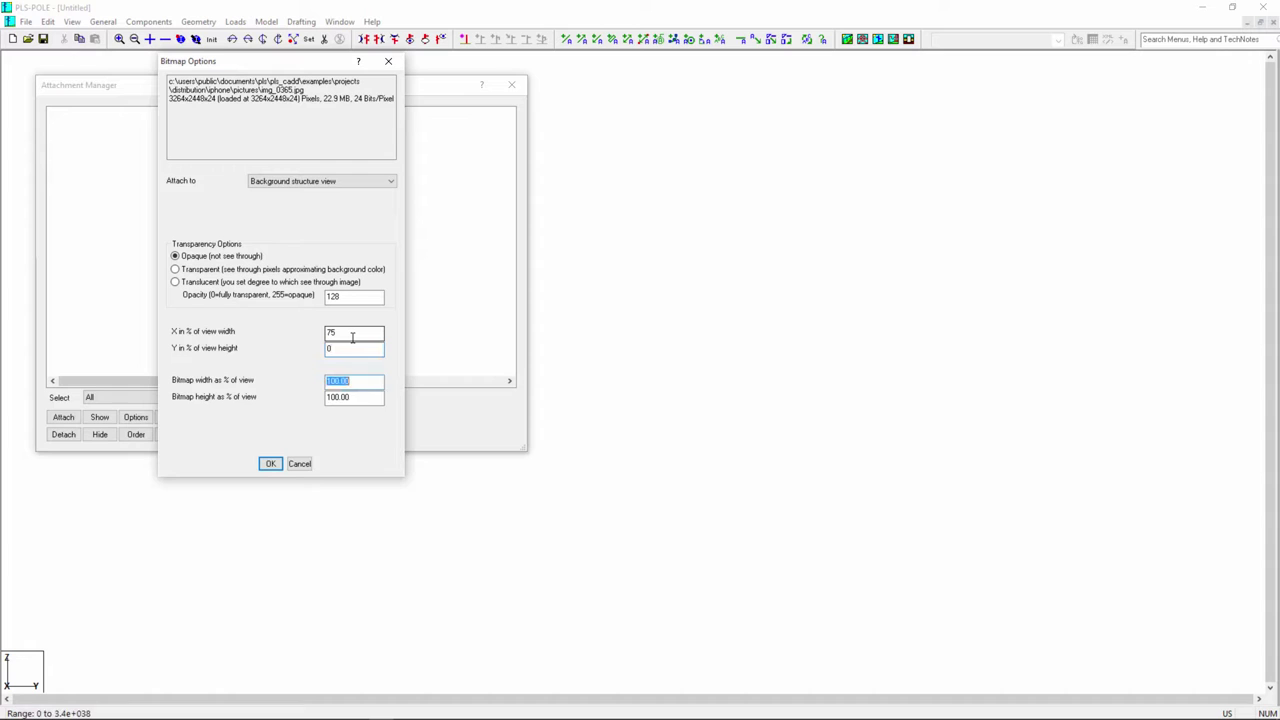
text(25)
key(Tab)
text(25)
click(272, 465)
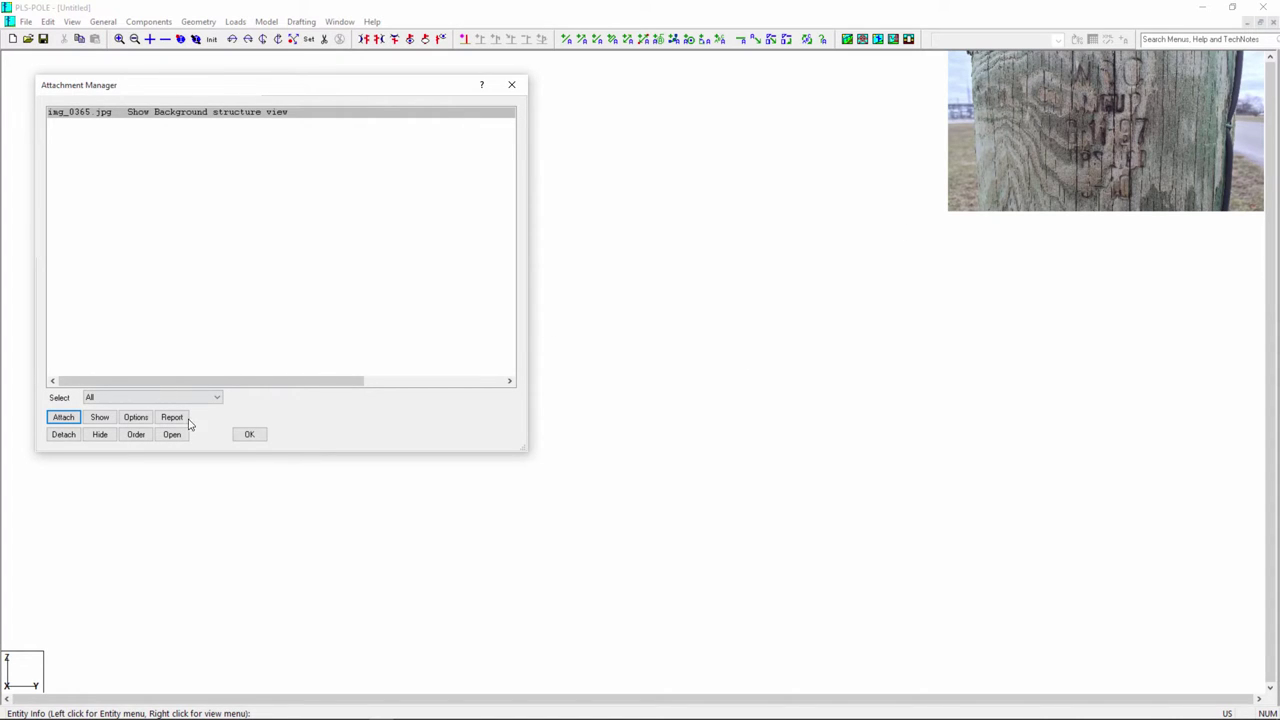
click(250, 435)
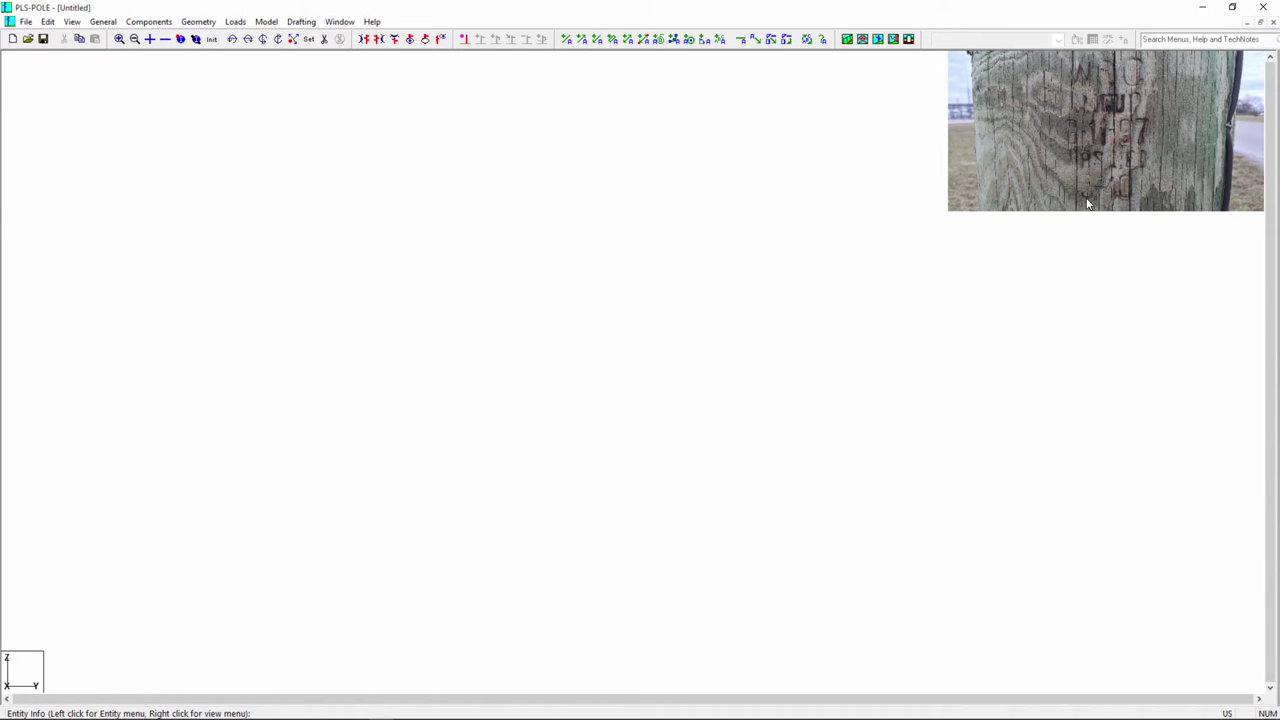
Add a standard wood pole with property WC-3-40 and WC-Western Red Cedar material
click(464, 41)
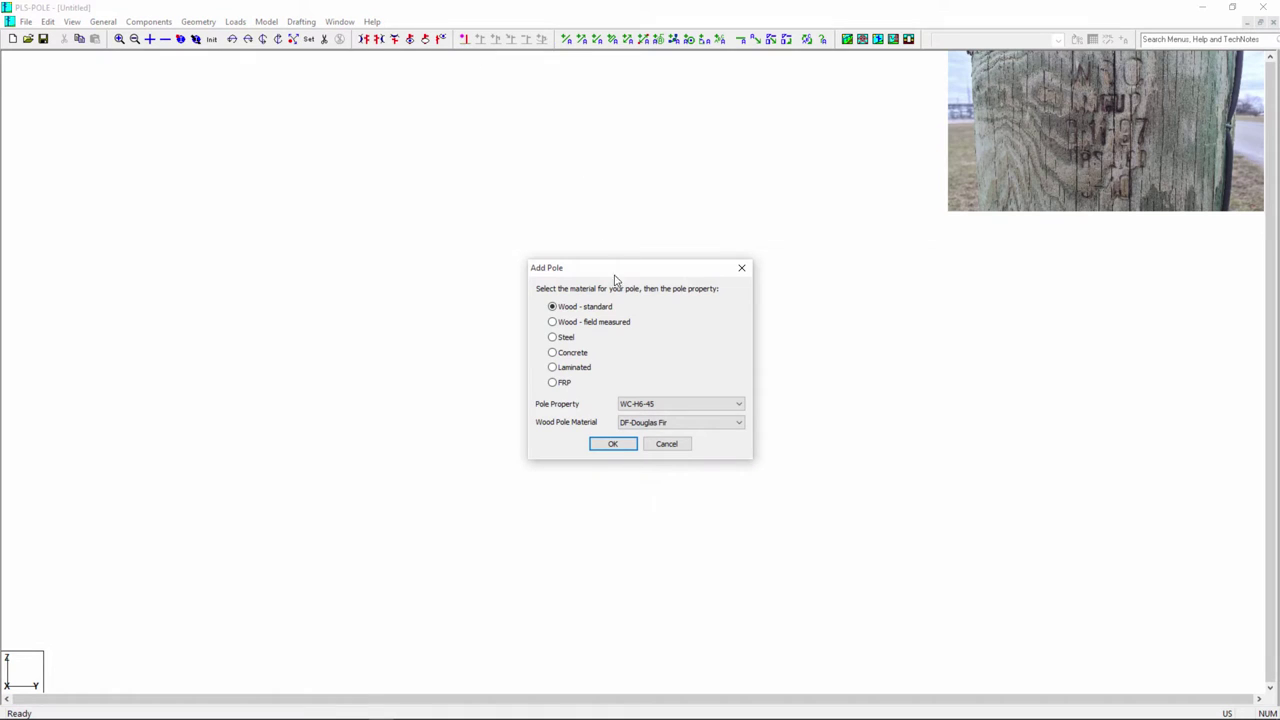
click(660, 406)
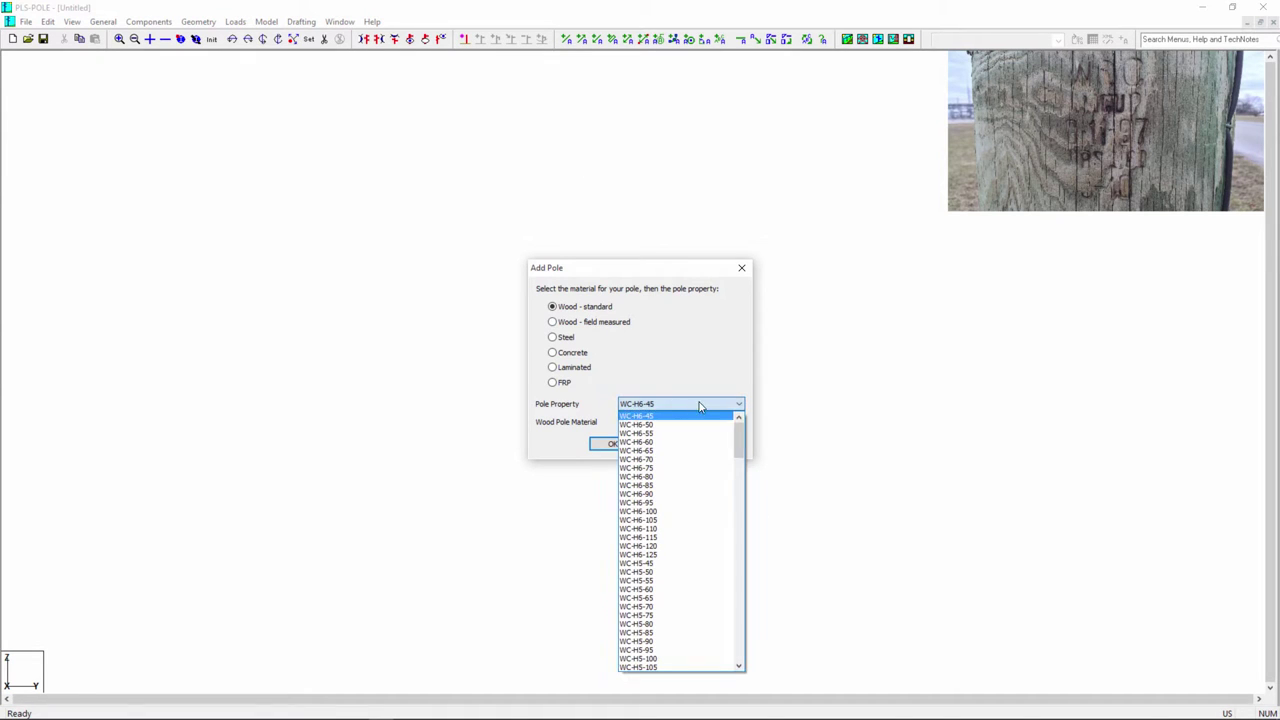
drag(736, 436, 736, 618)
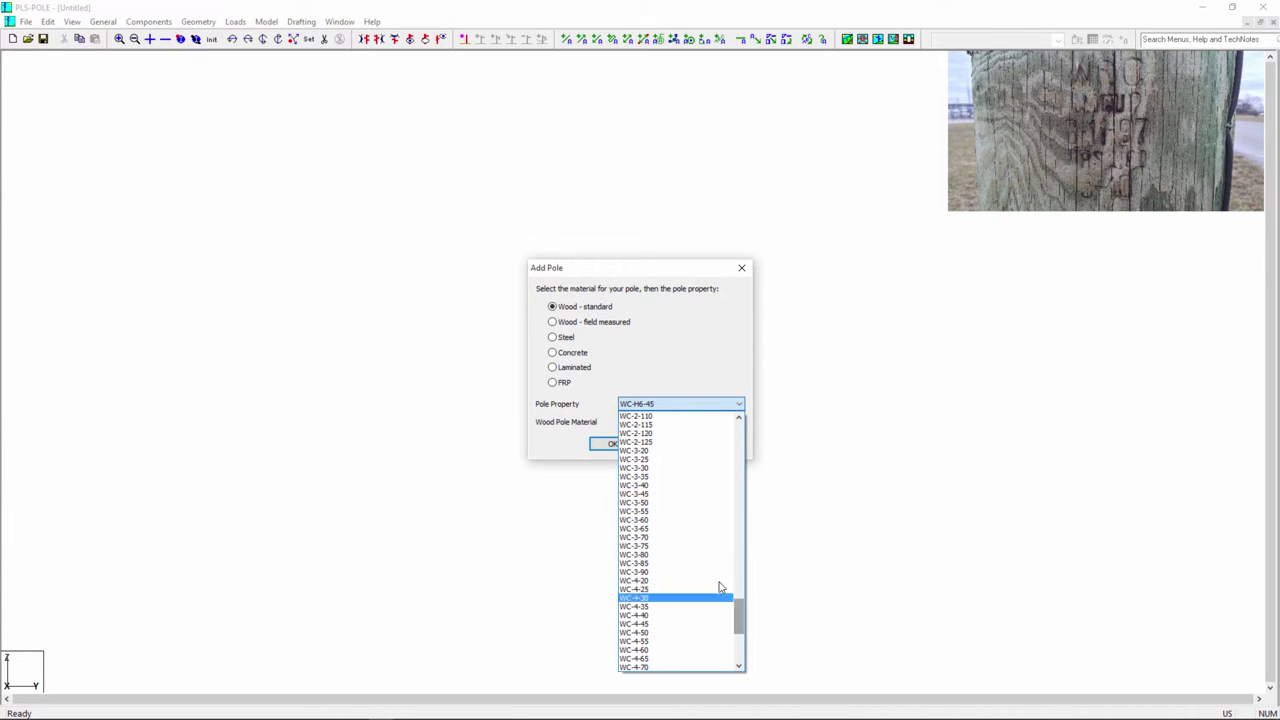
click(662, 485)
click(661, 421)
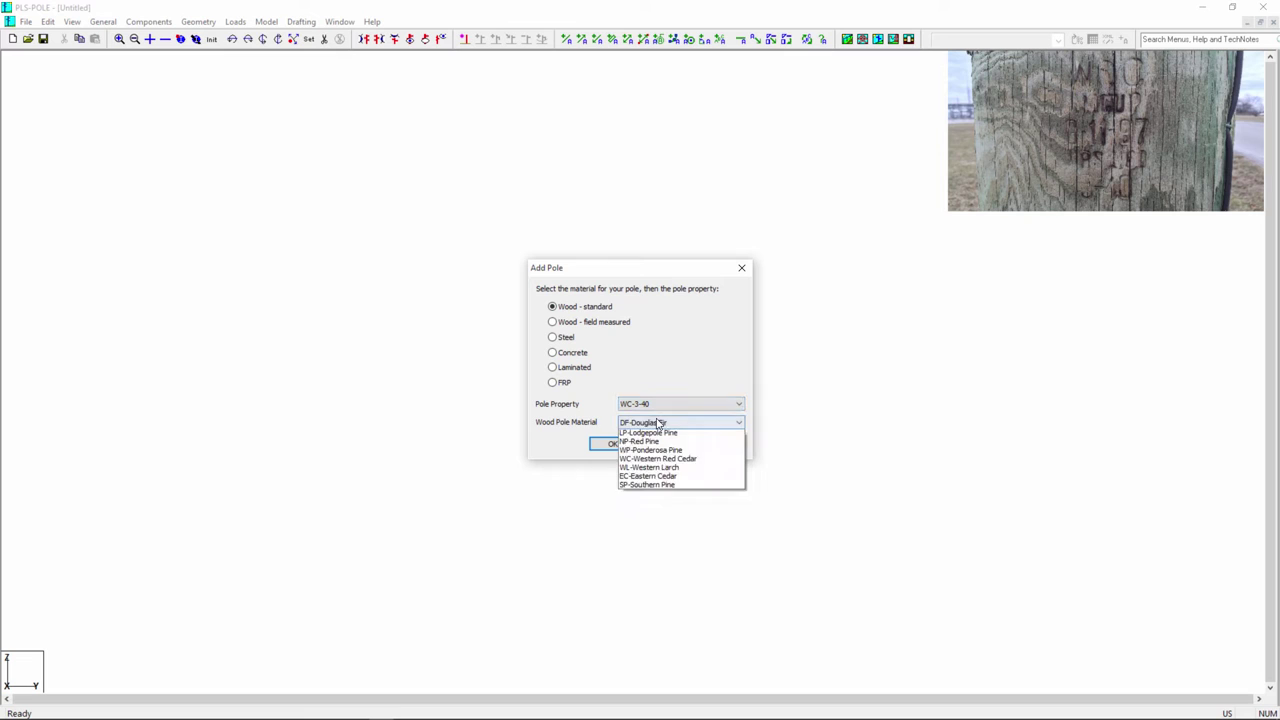
click(667, 479)
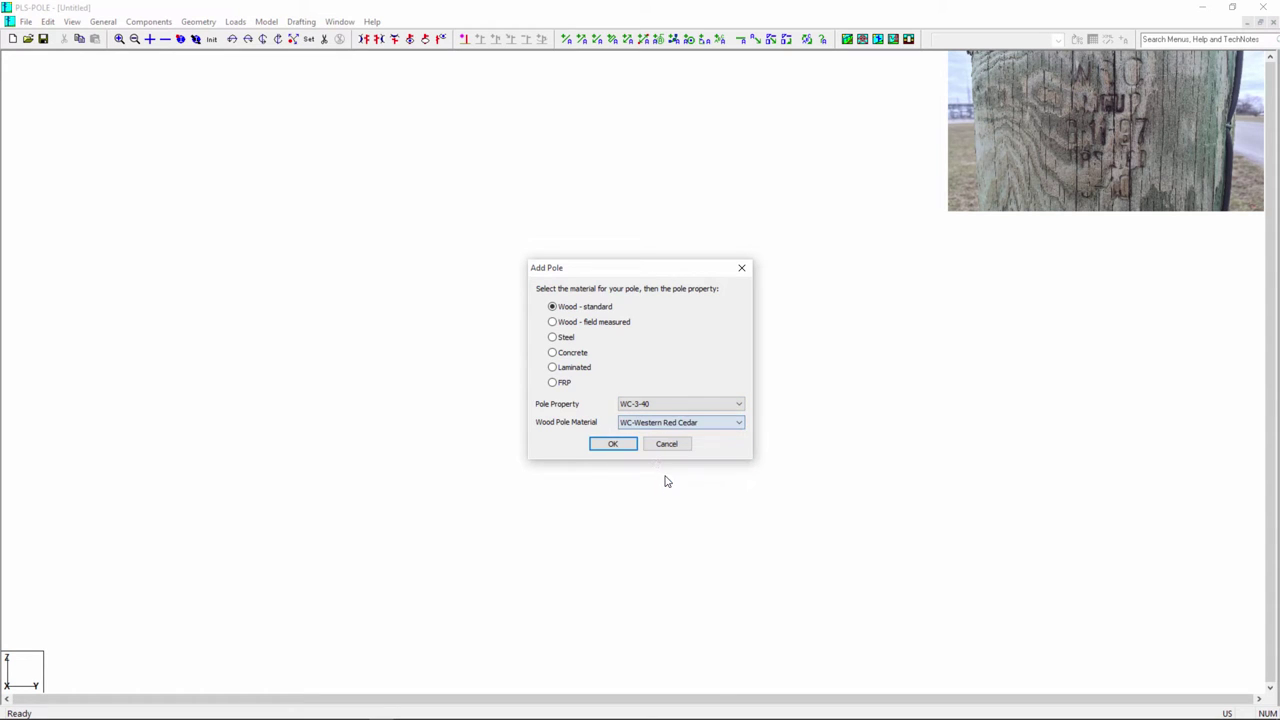
click(608, 445)
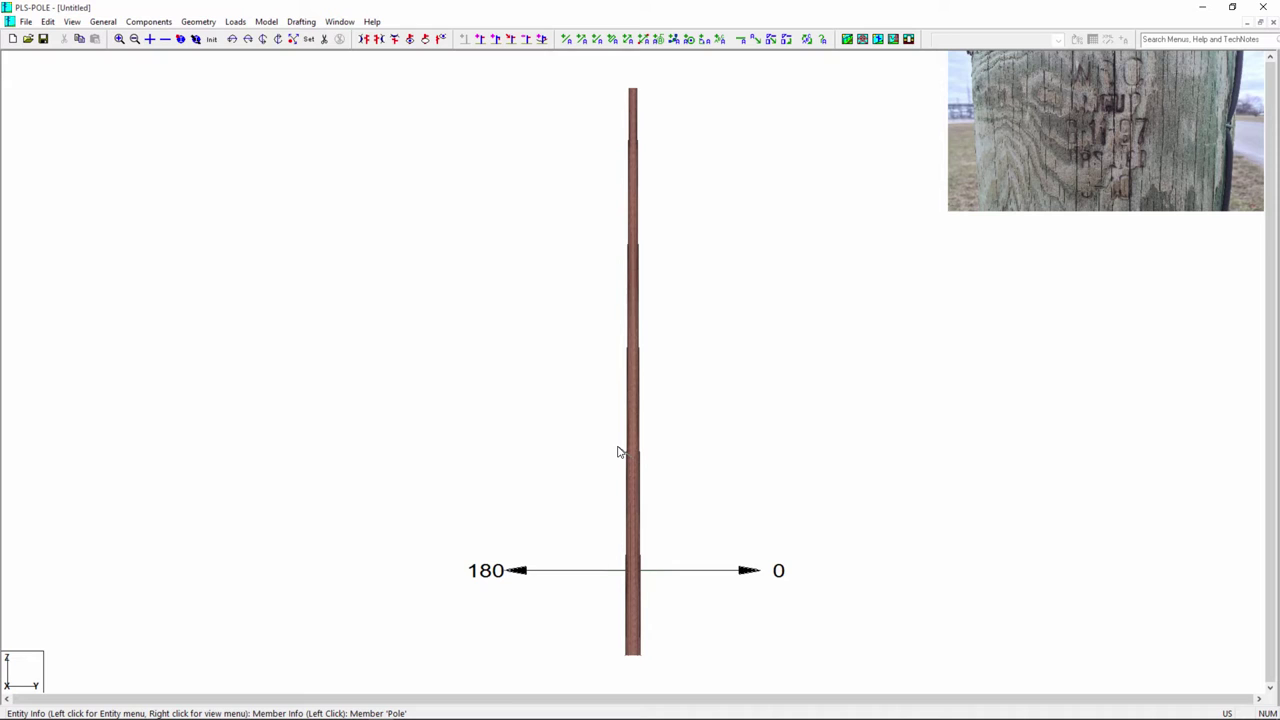
Attach the roadside photo IMG_0371.JPG to the structure view with its default placement
click(300, 22)
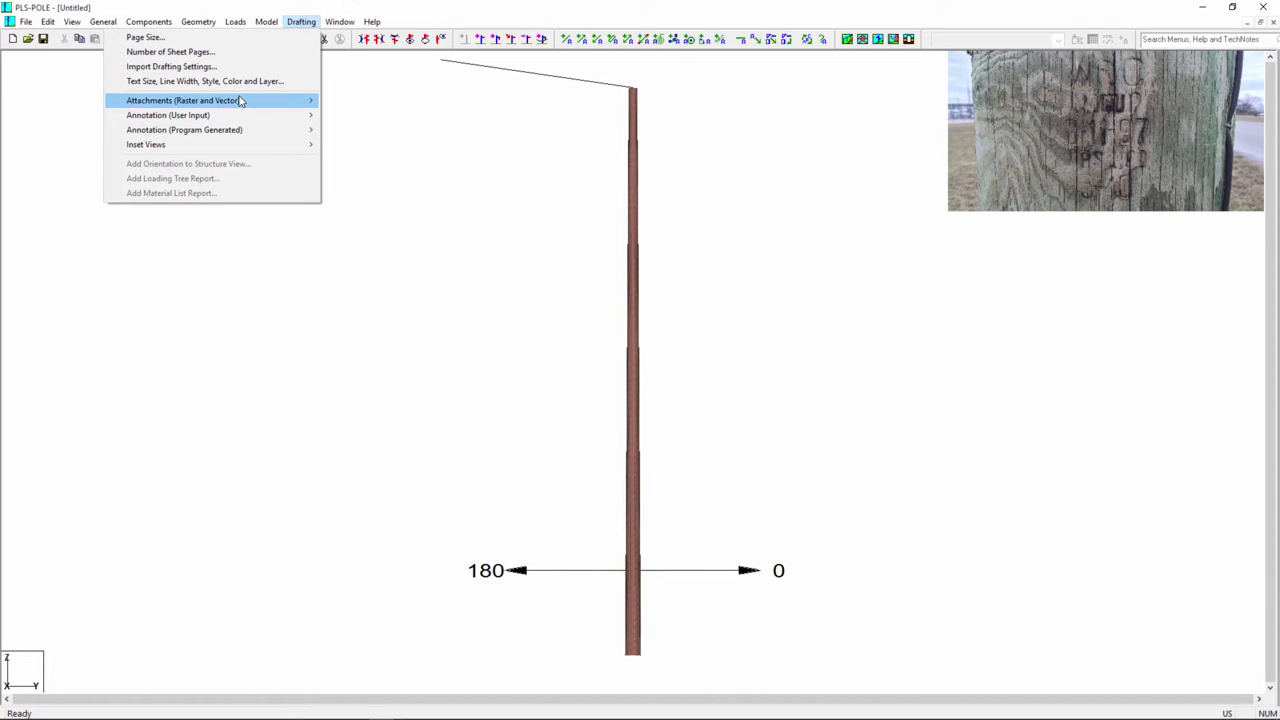
mouse_move(250, 101)
click(380, 101)
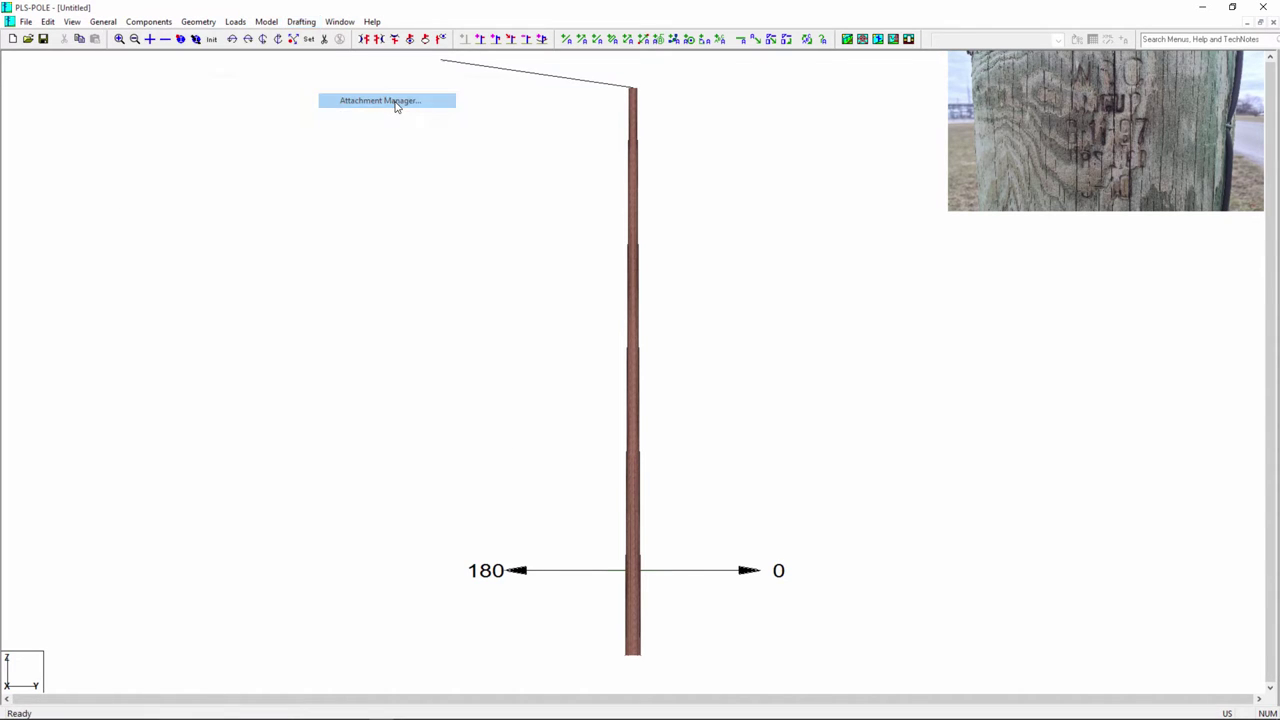
click(58, 421)
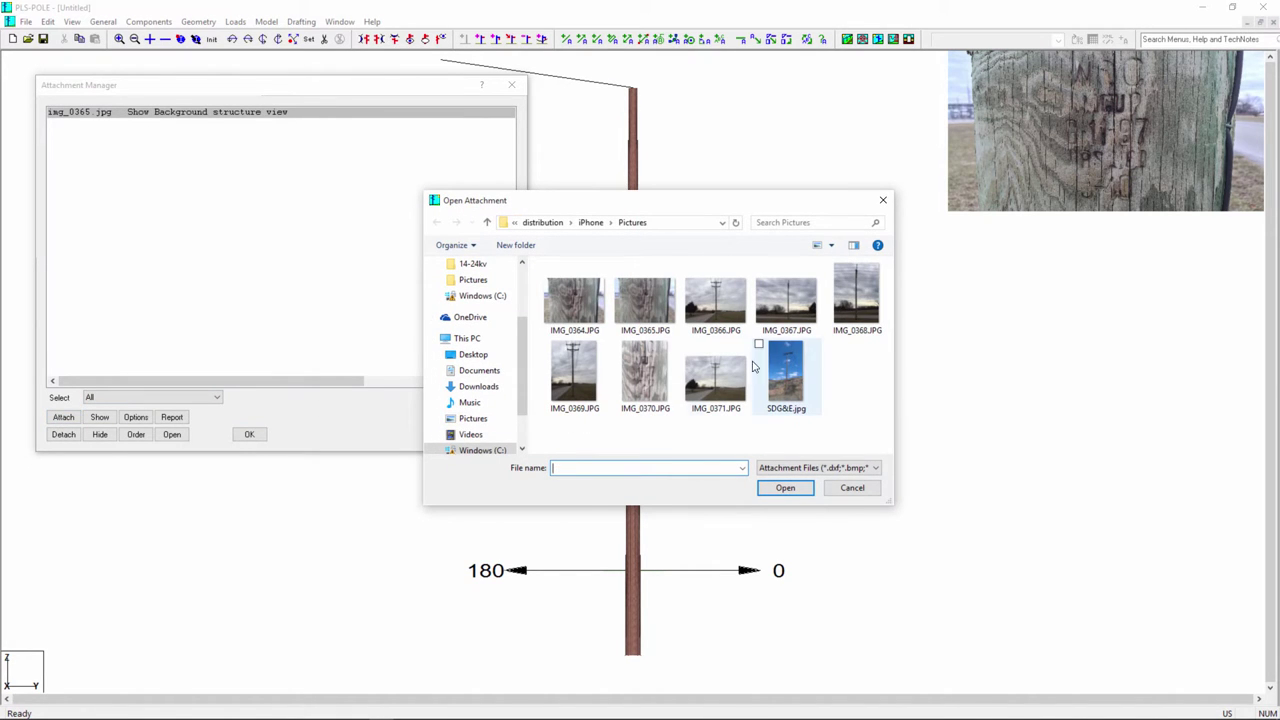
click(707, 383)
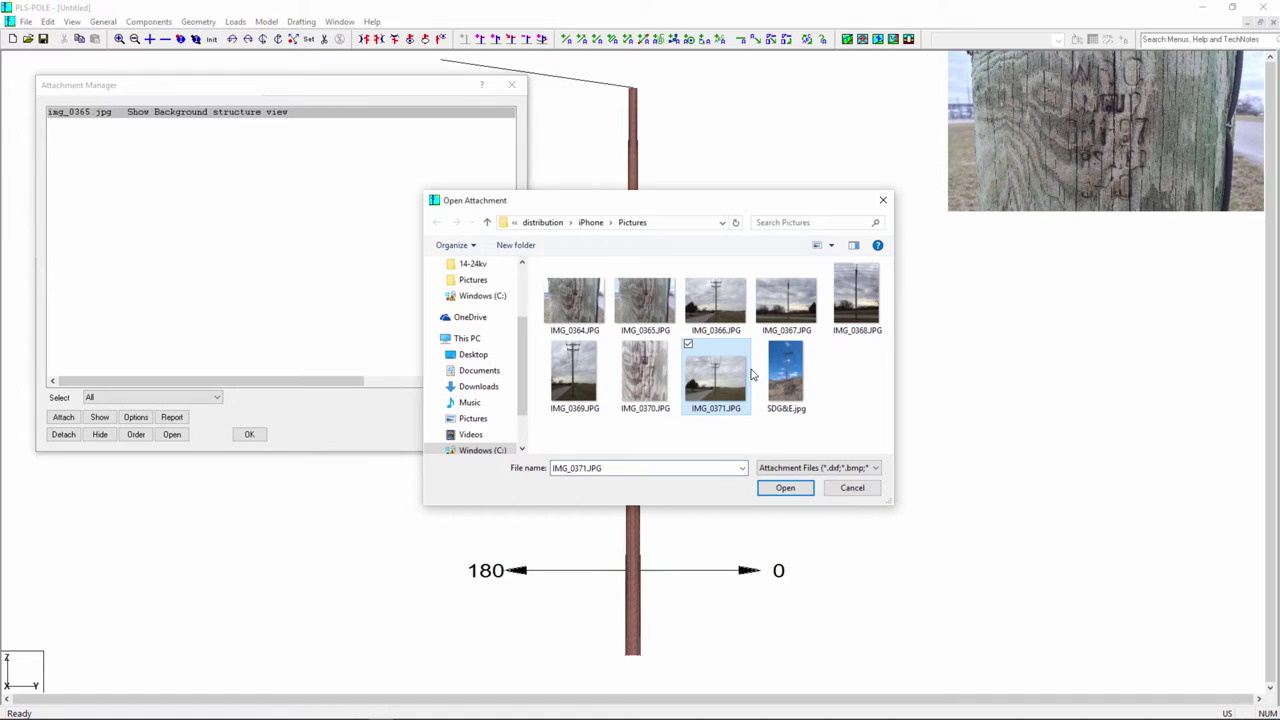
click(786, 489)
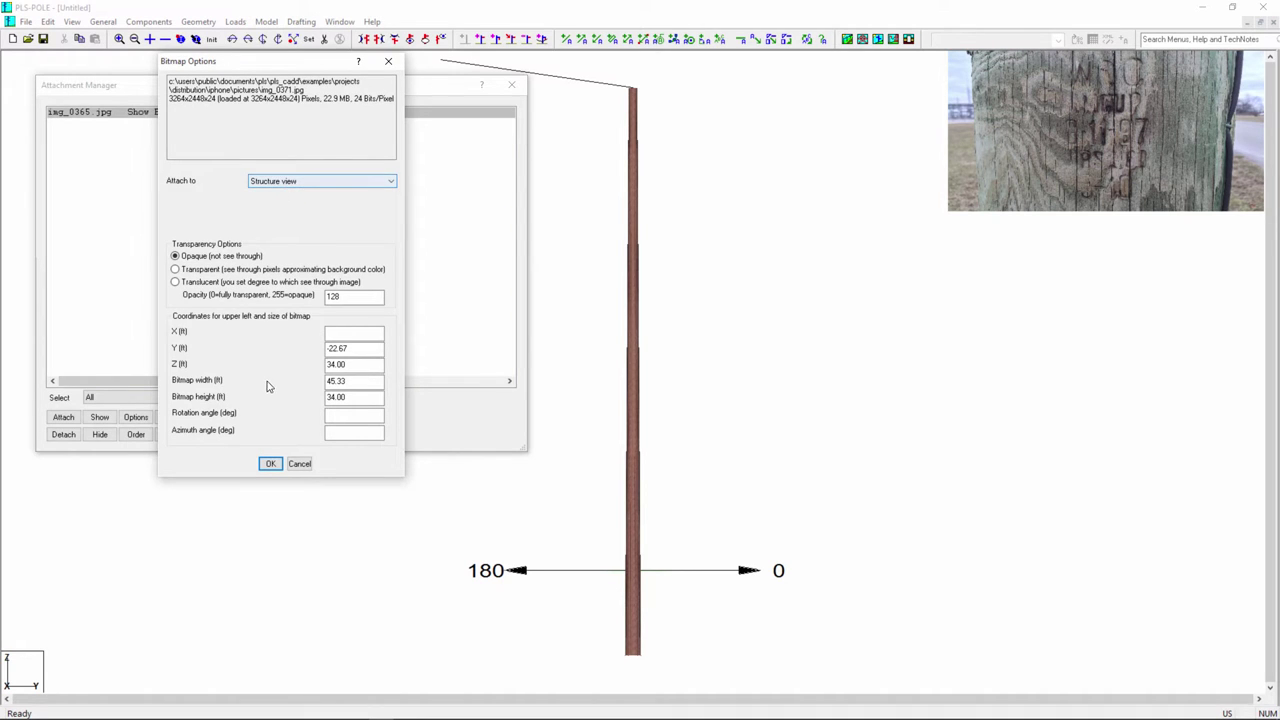
click(270, 463)
click(250, 436)
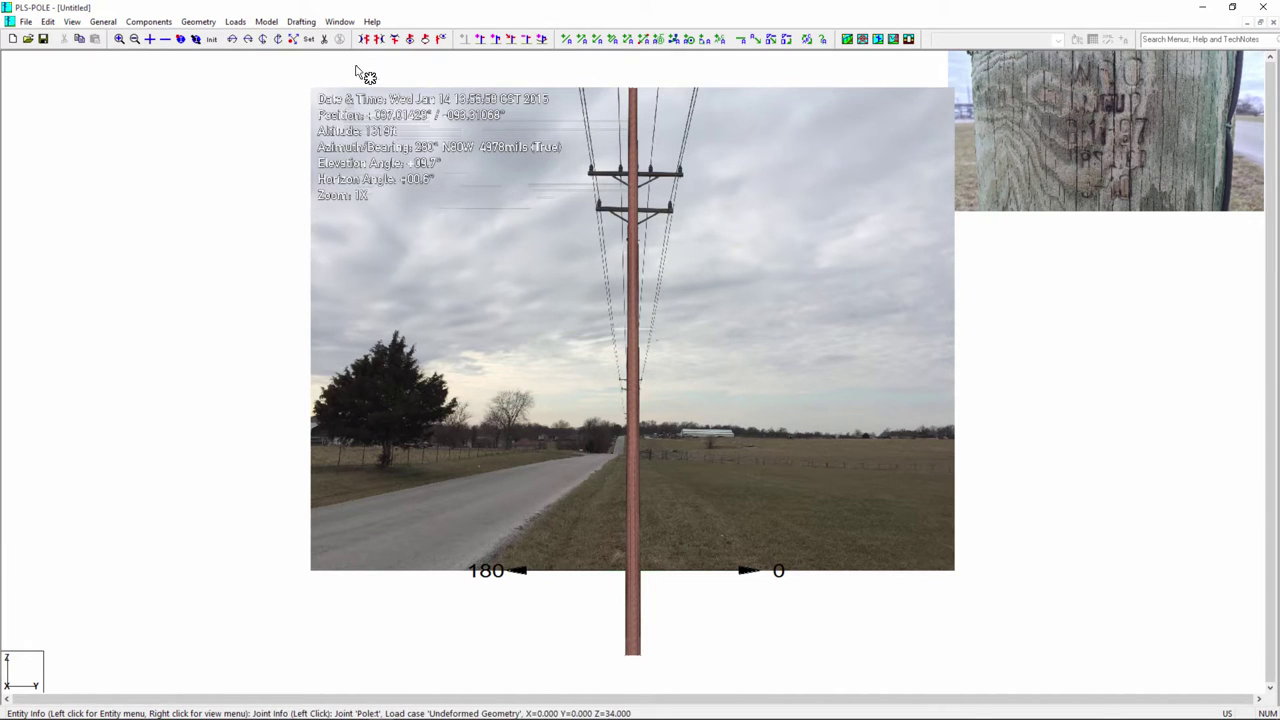
Reposition the img_0371.jpg attachment toward the modelled pole
click(300, 22)
mouse_move(237, 101)
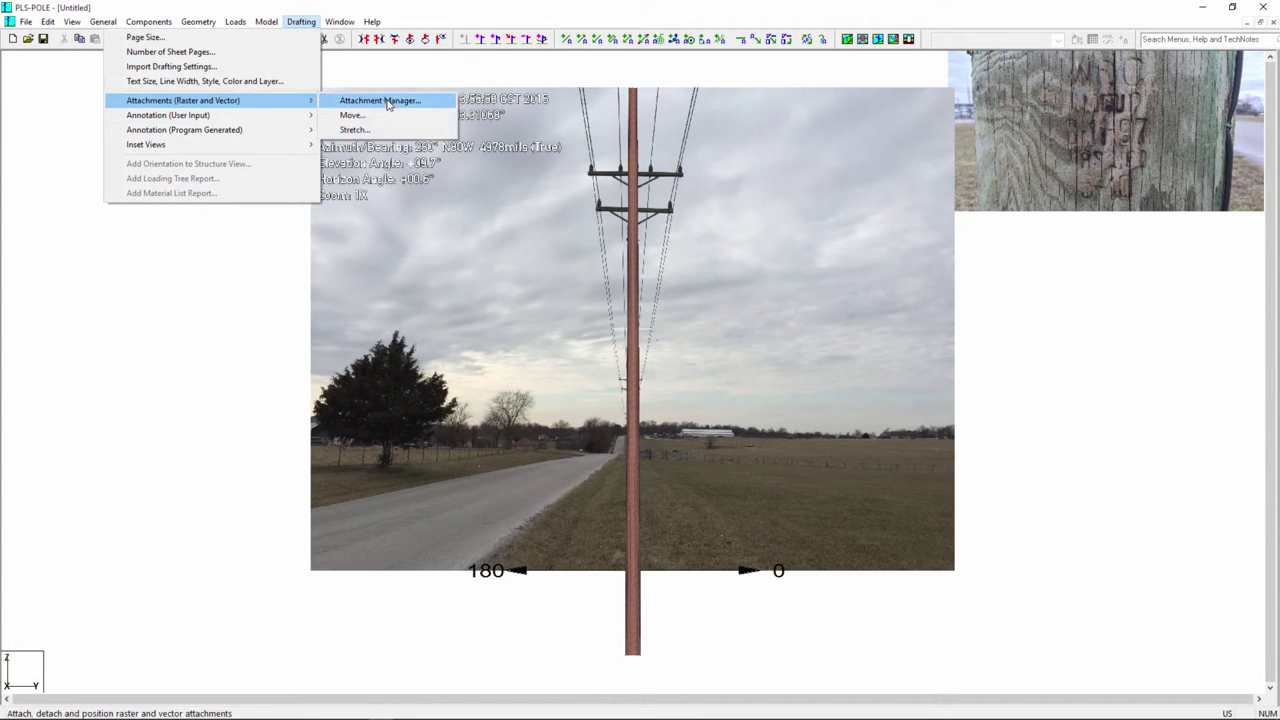
click(366, 117)
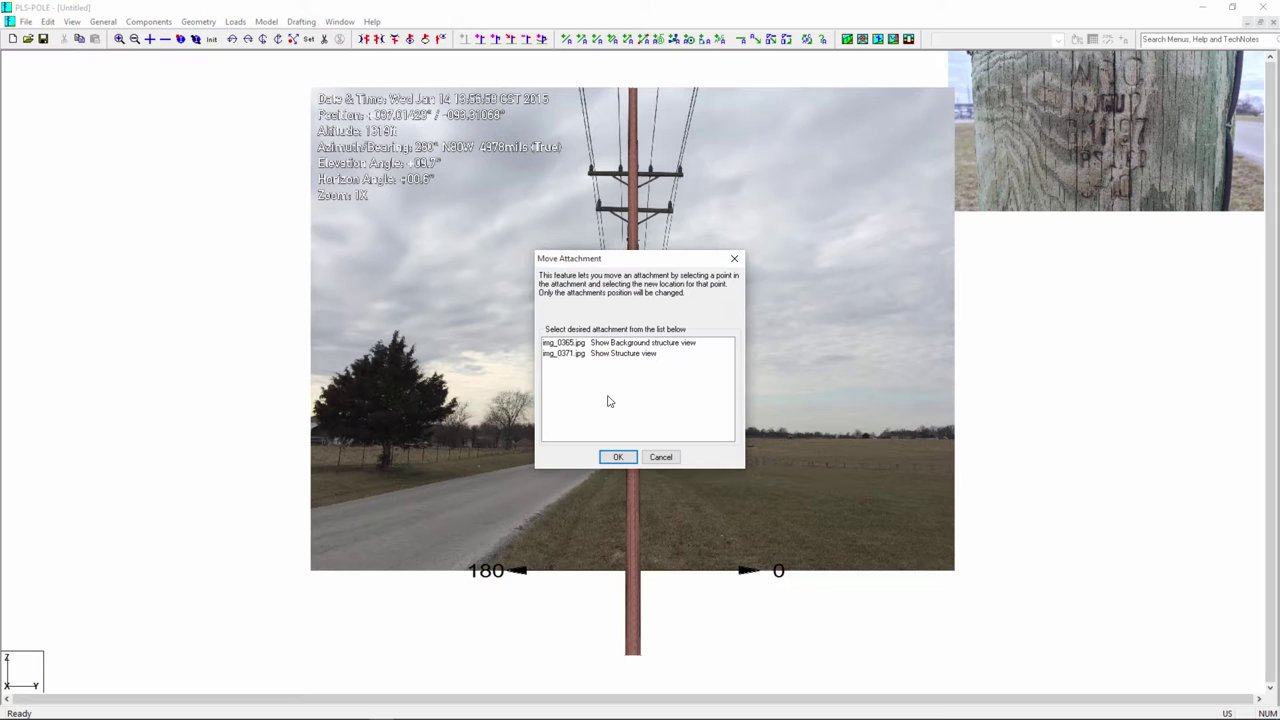
click(598, 353)
double_click(598, 353)
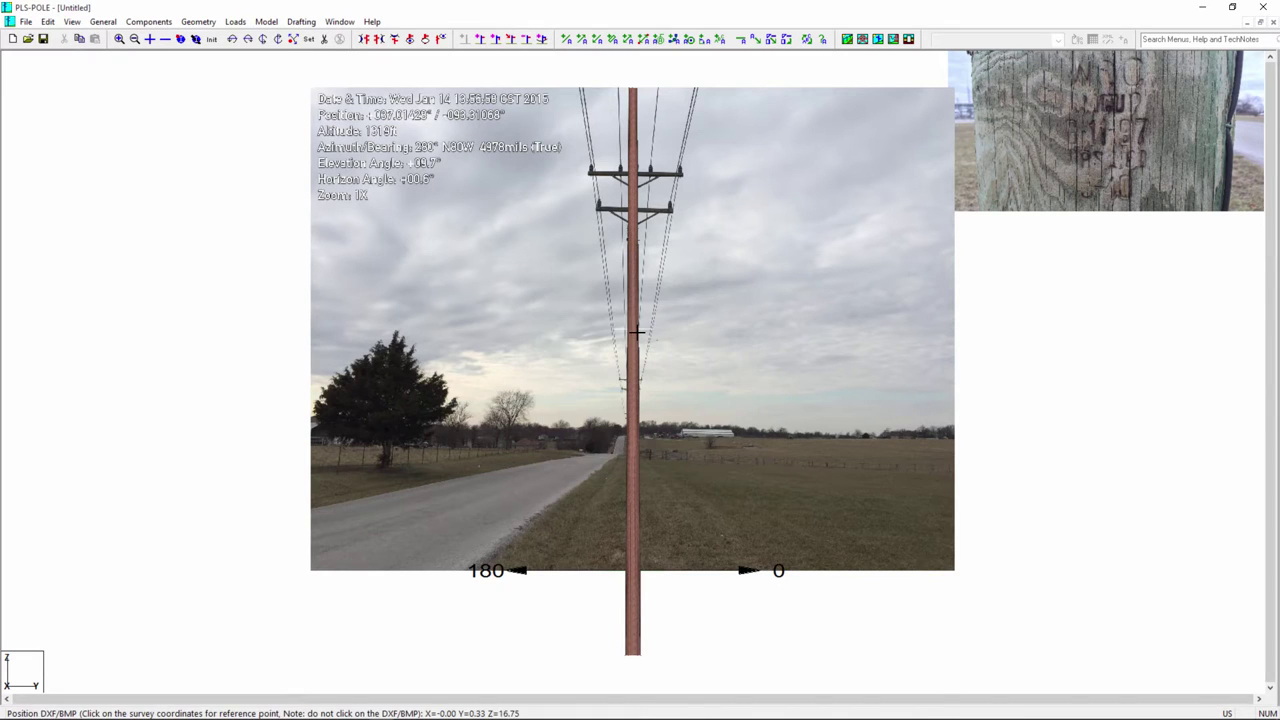
click(677, 334)
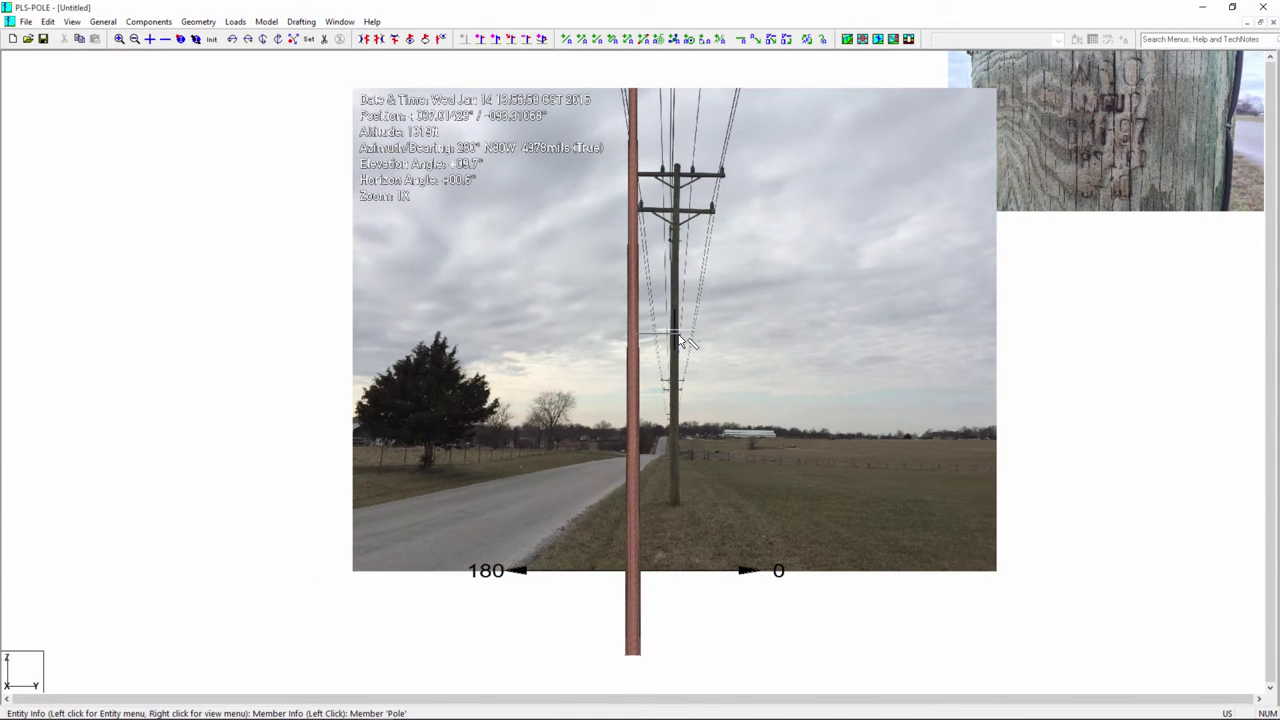
Stretch img_0371.jpg so the photographed pole's top and base match the model pole's
click(291, 22)
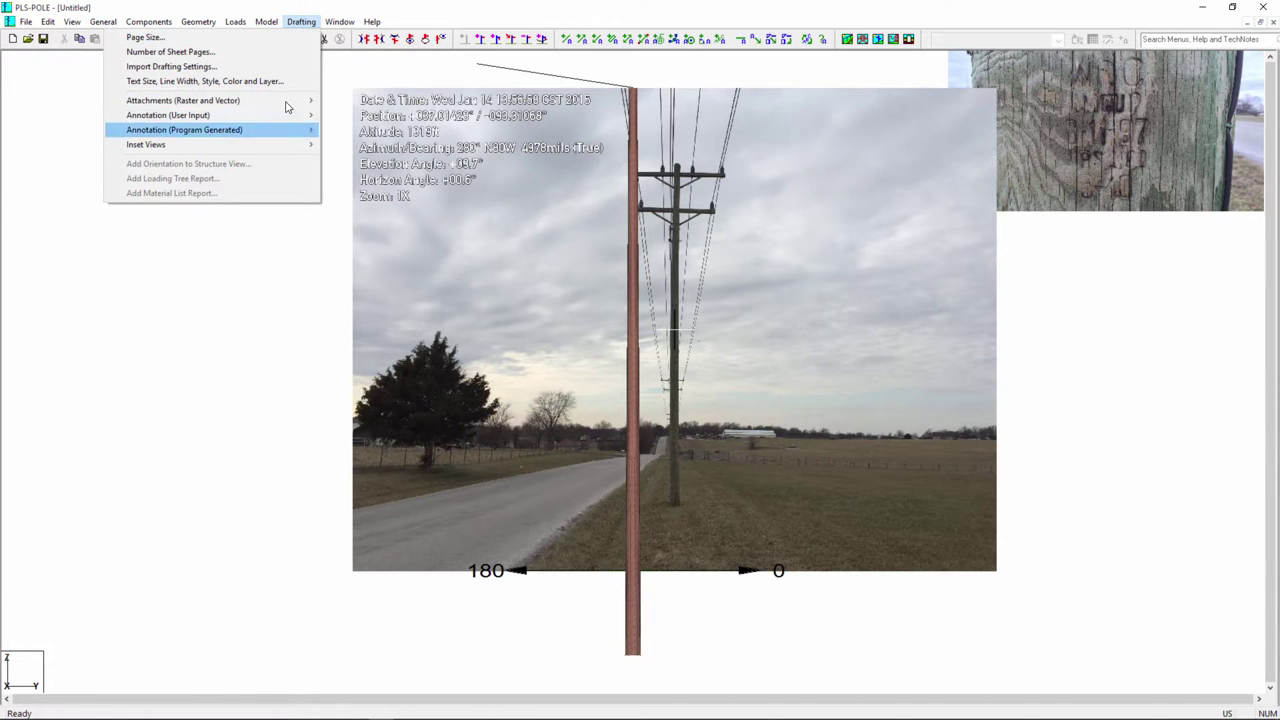
mouse_move(287, 103)
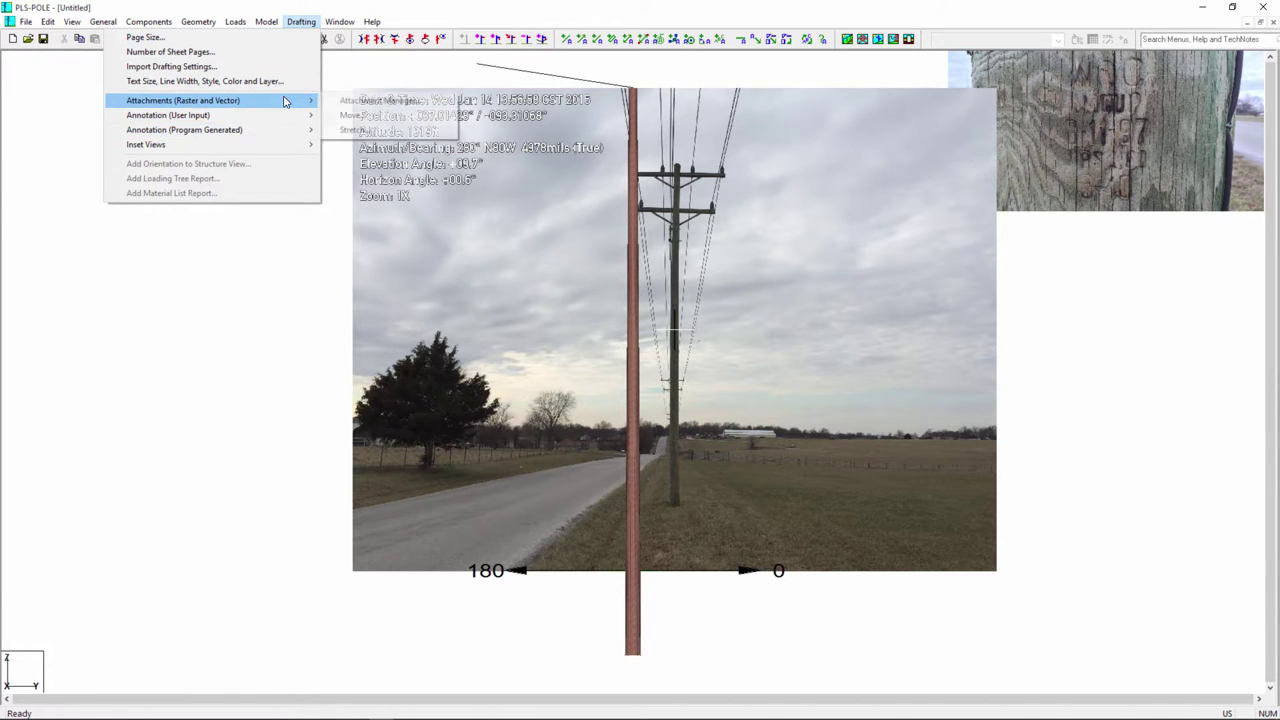
click(399, 138)
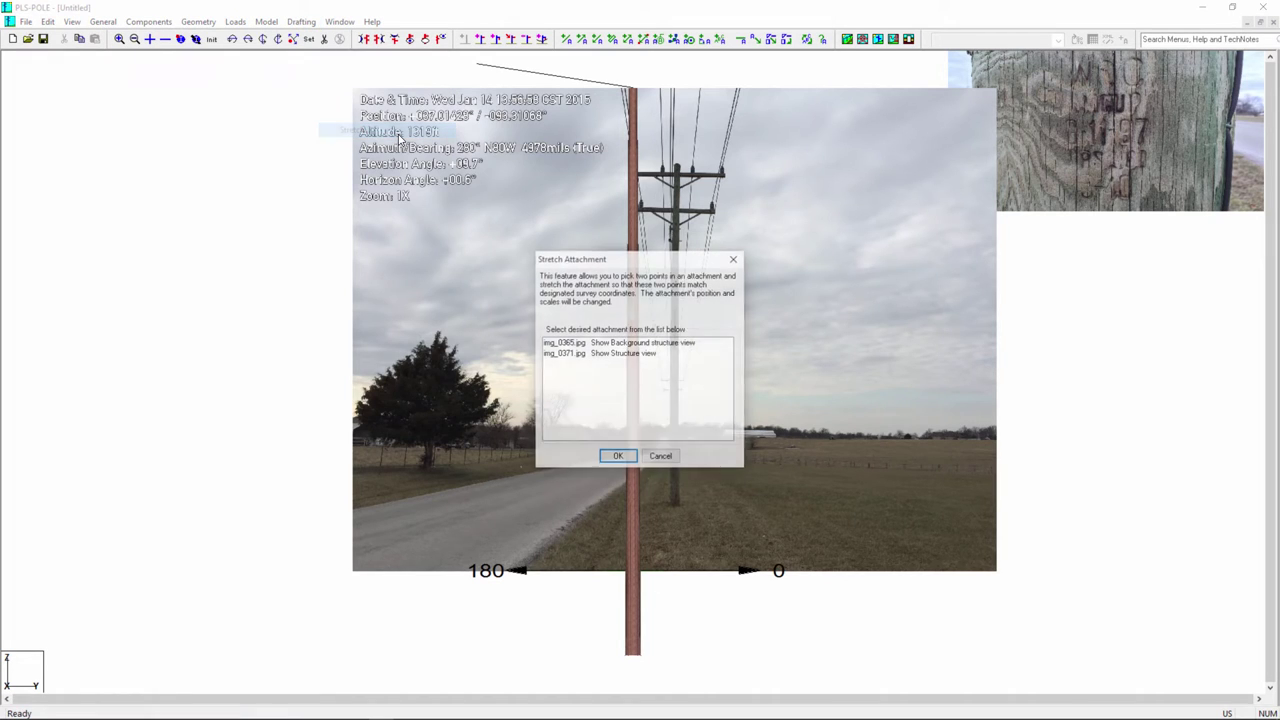
click(597, 356)
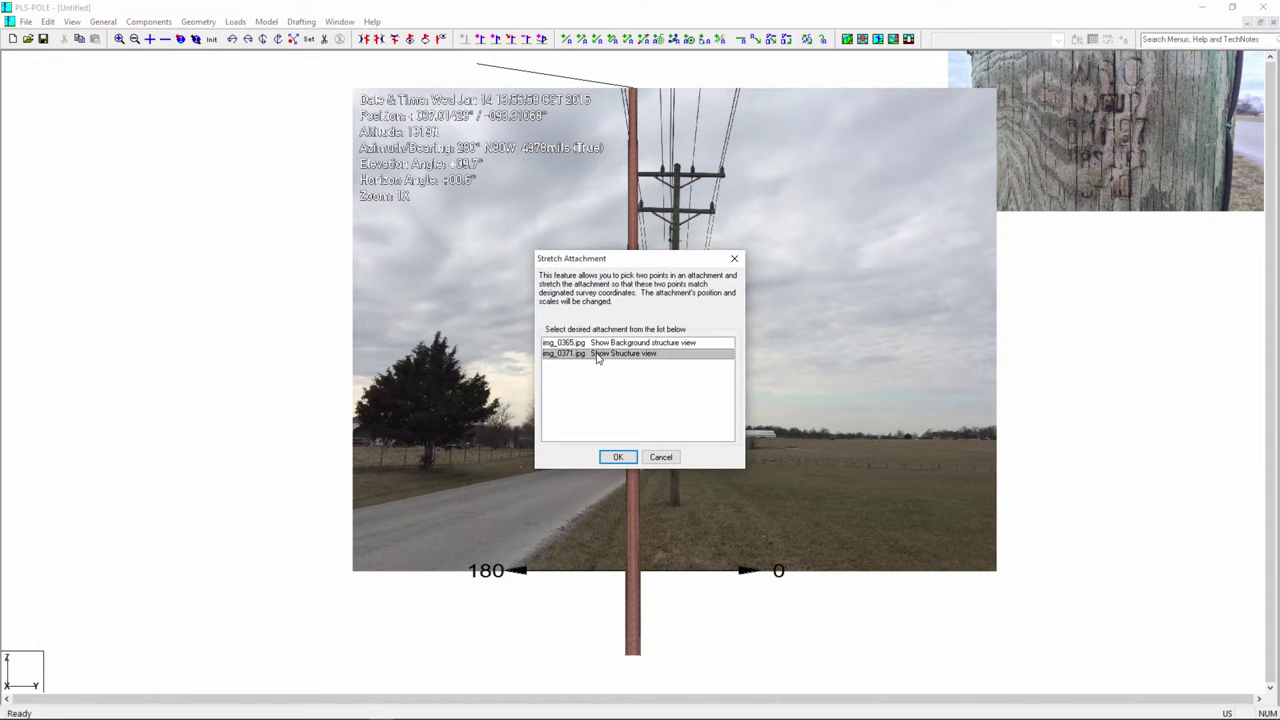
click(617, 457)
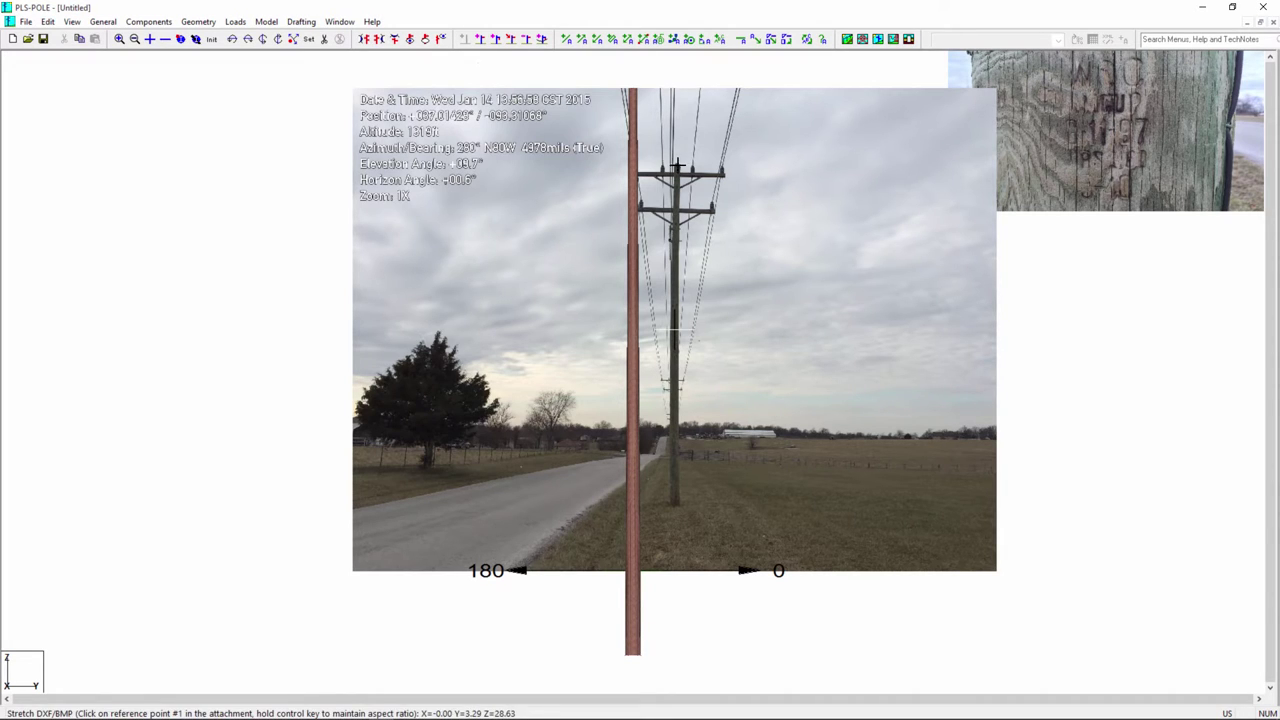
click(677, 164)
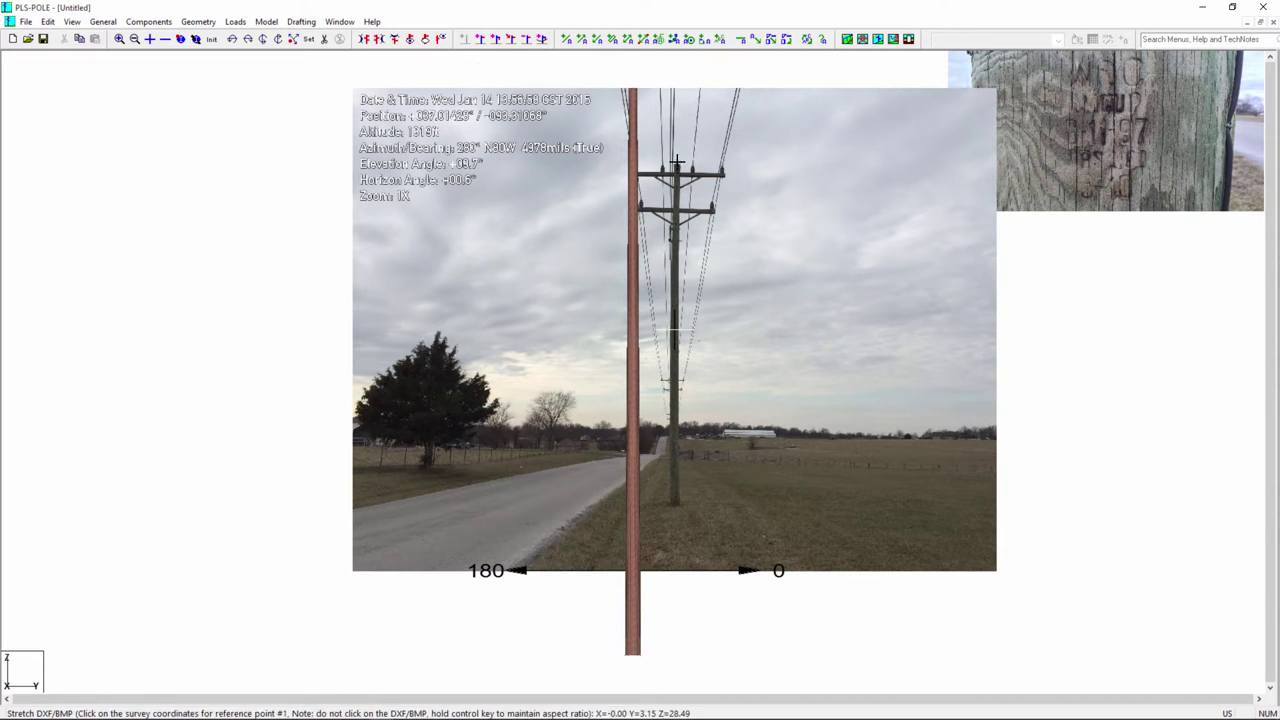
click(633, 89)
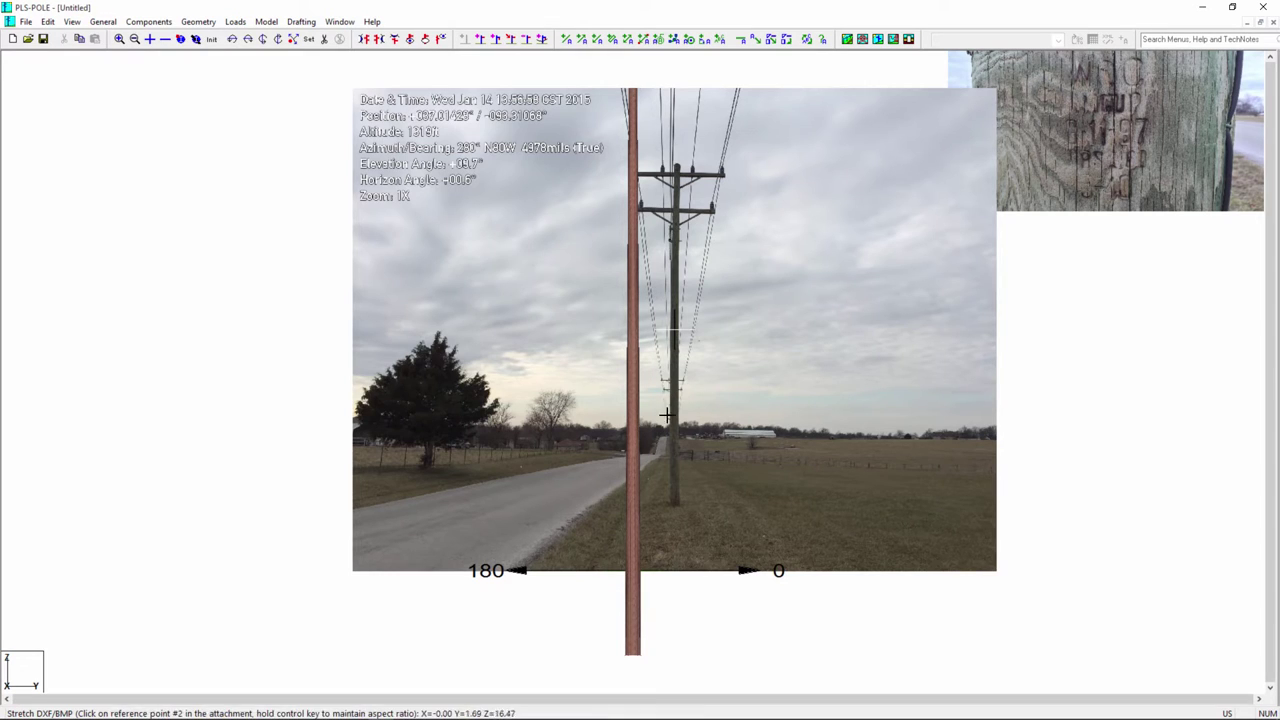
click(676, 507)
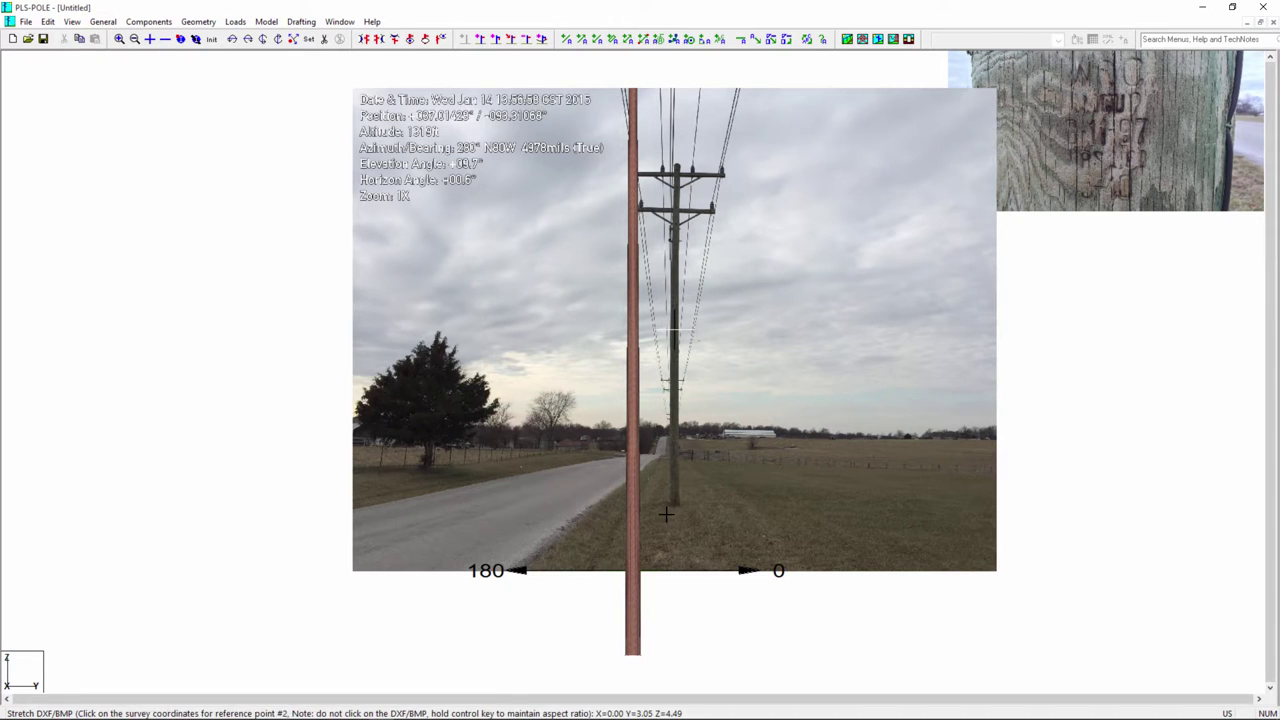
click(631, 571)
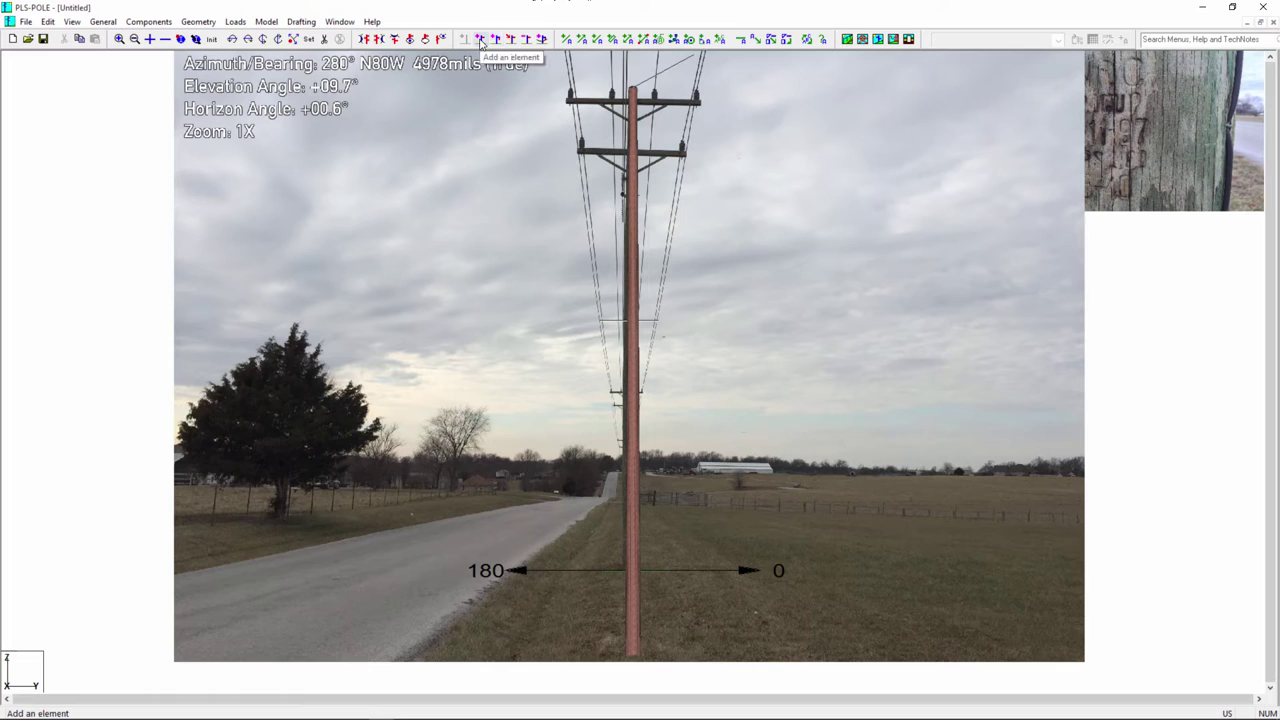
Add the vd1.81 framing to the pole after searching 'vd1' and previewing it
click(481, 42)
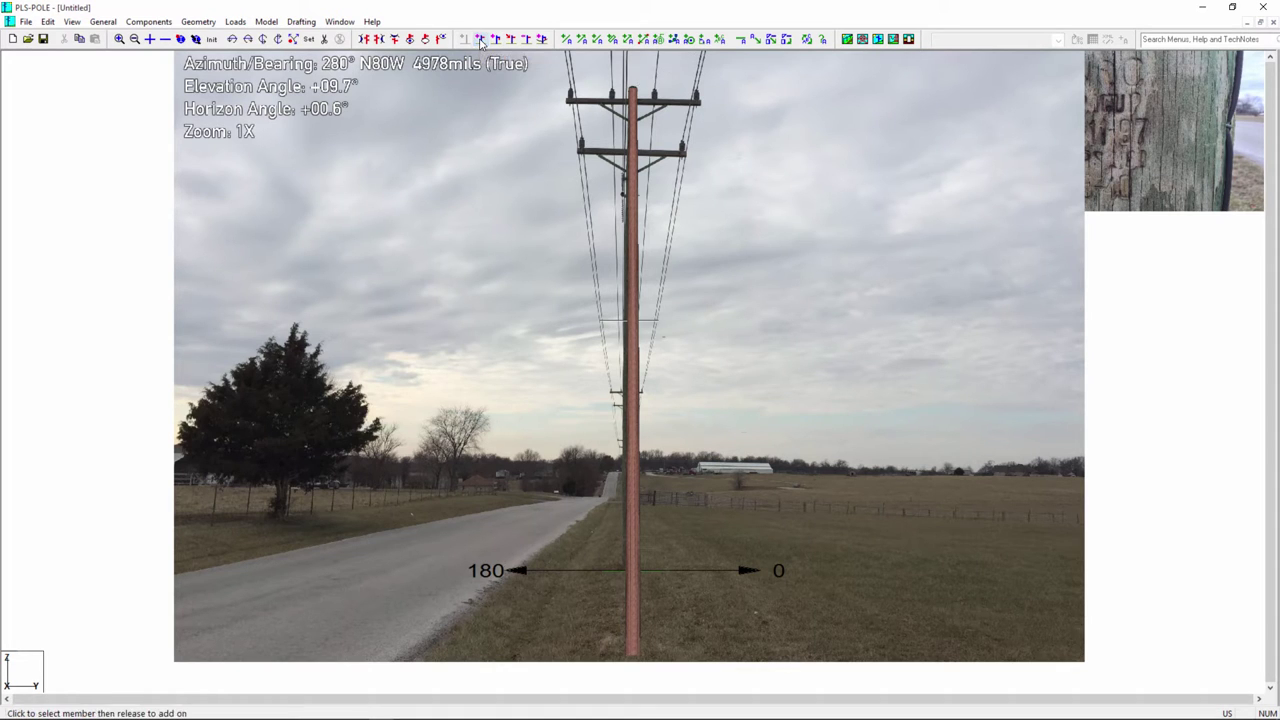
click(636, 255)
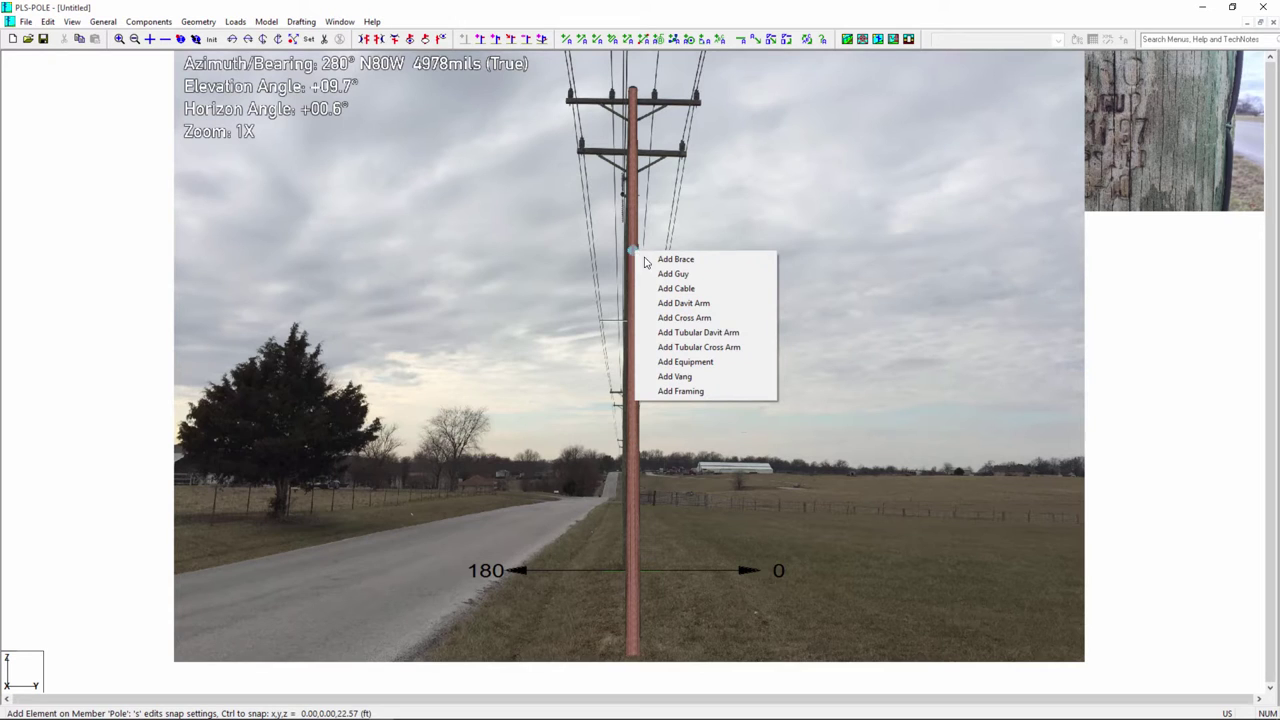
click(690, 391)
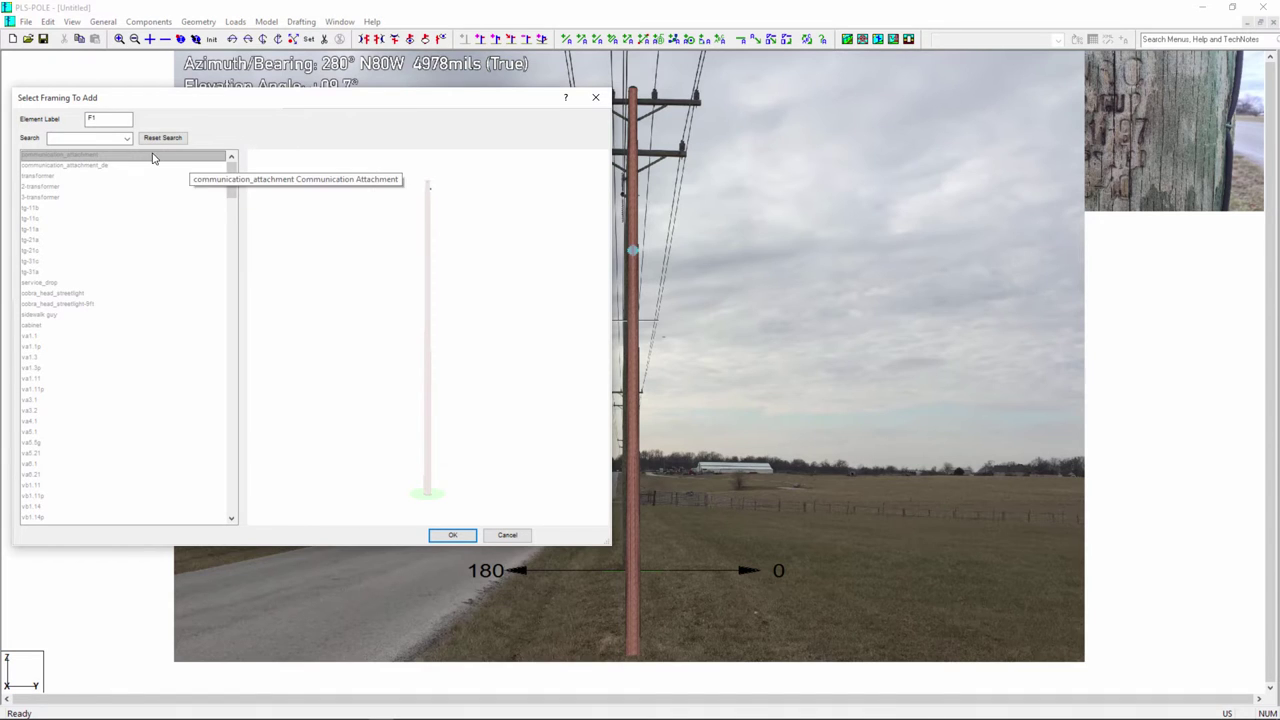
click(80, 137)
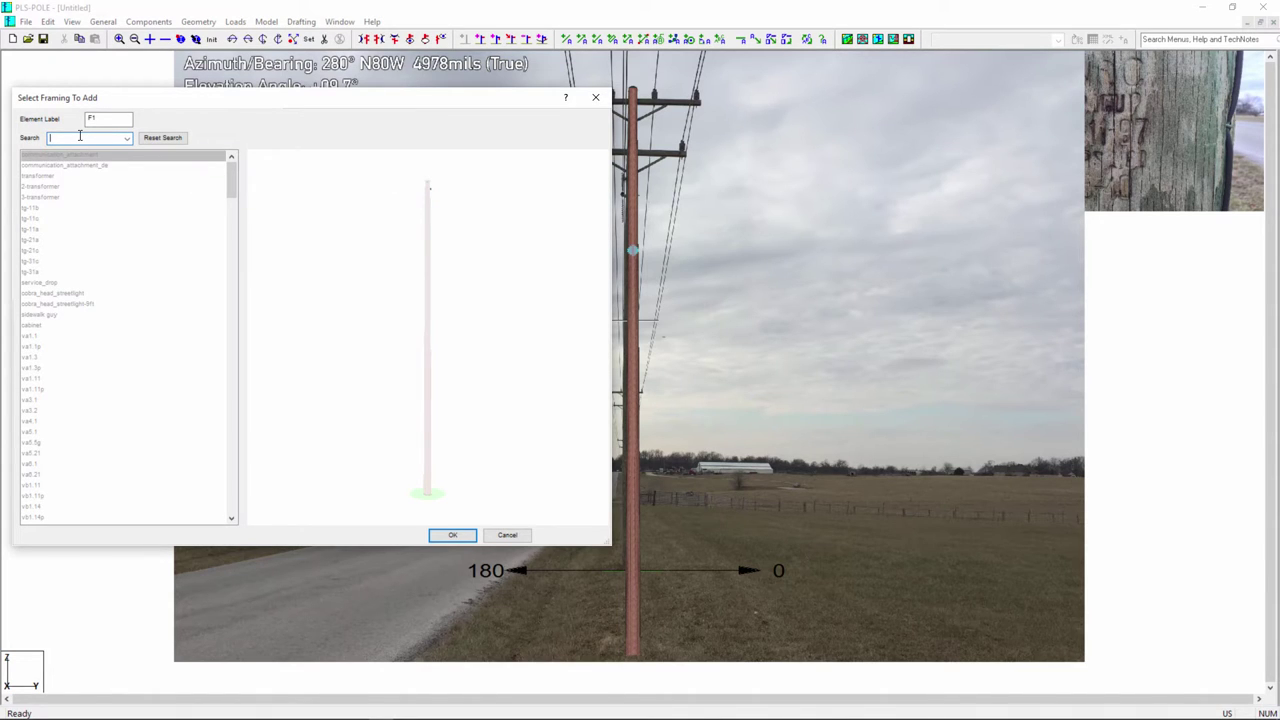
text(vd)
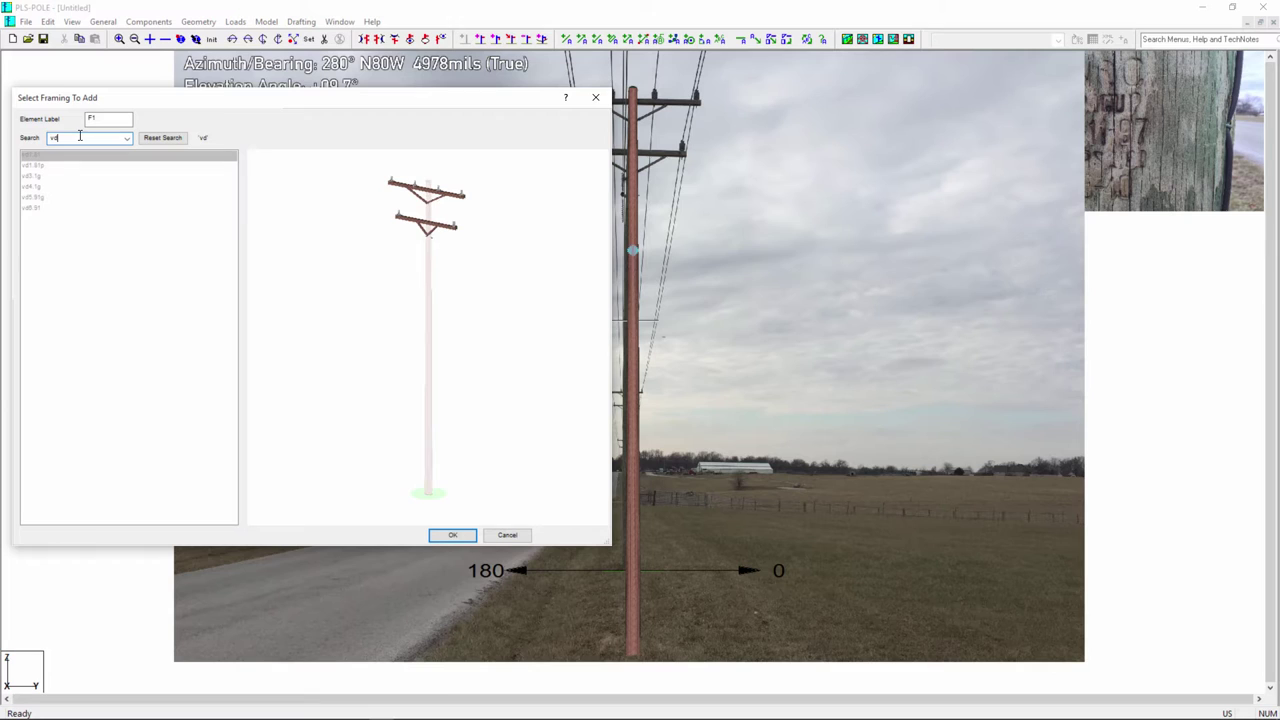
text(1)
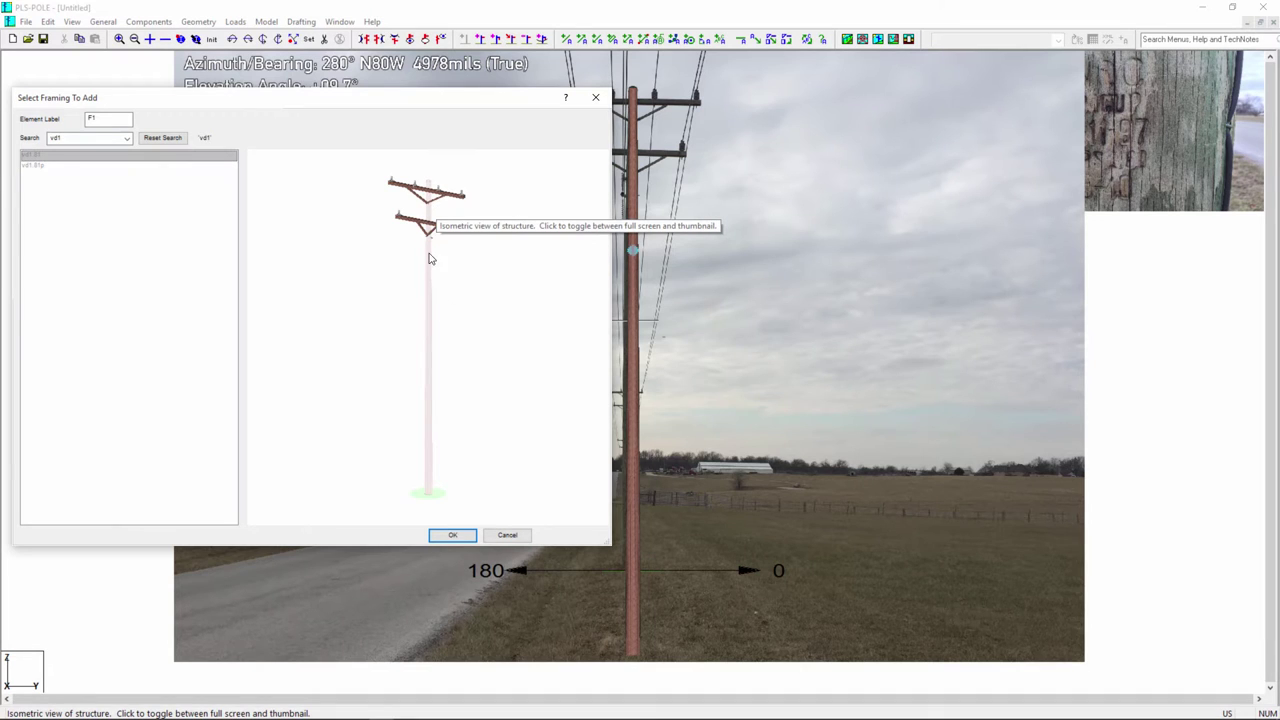
click(423, 215)
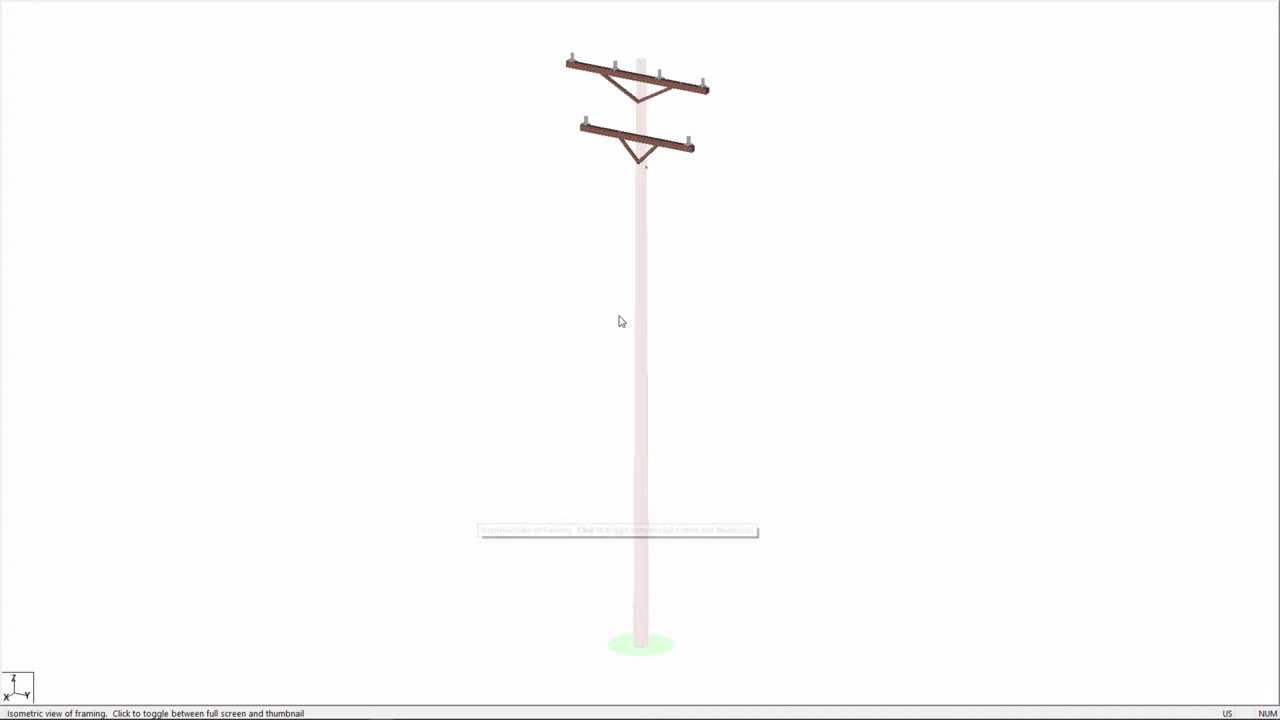
click(438, 278)
click(467, 536)
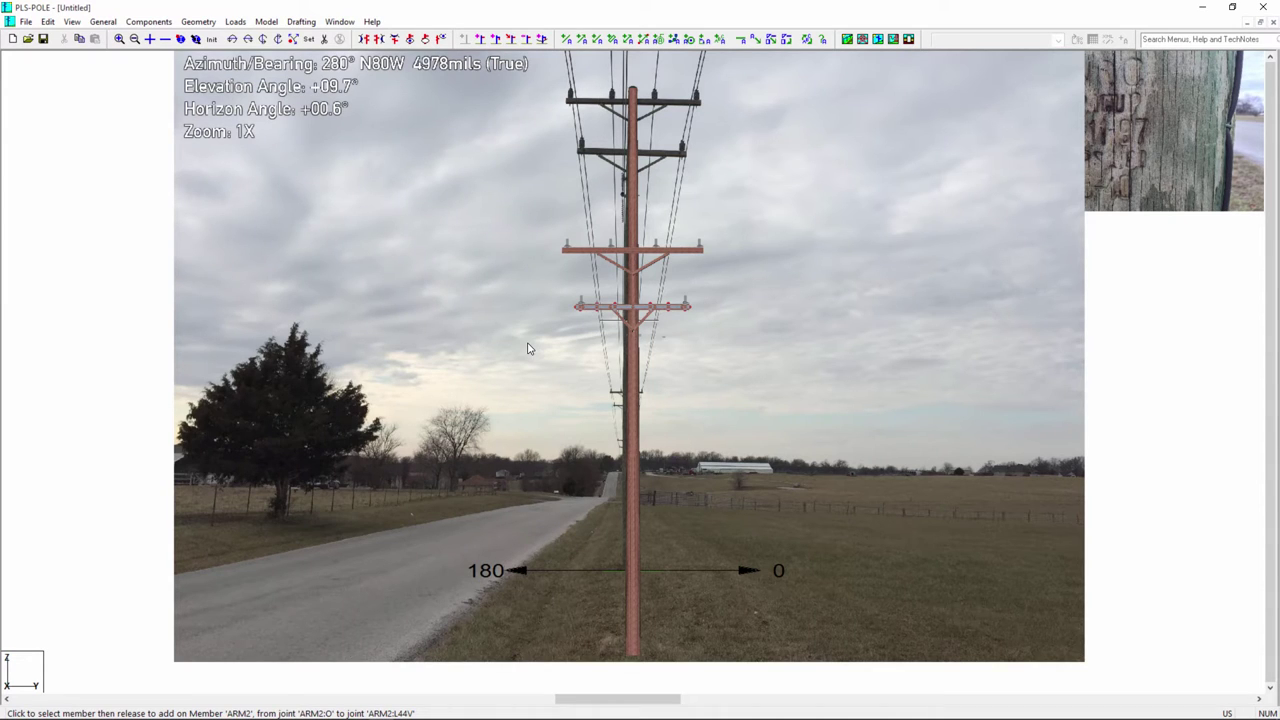
Drag the vd1 crossarms up the pole to sit near its top
click(634, 215)
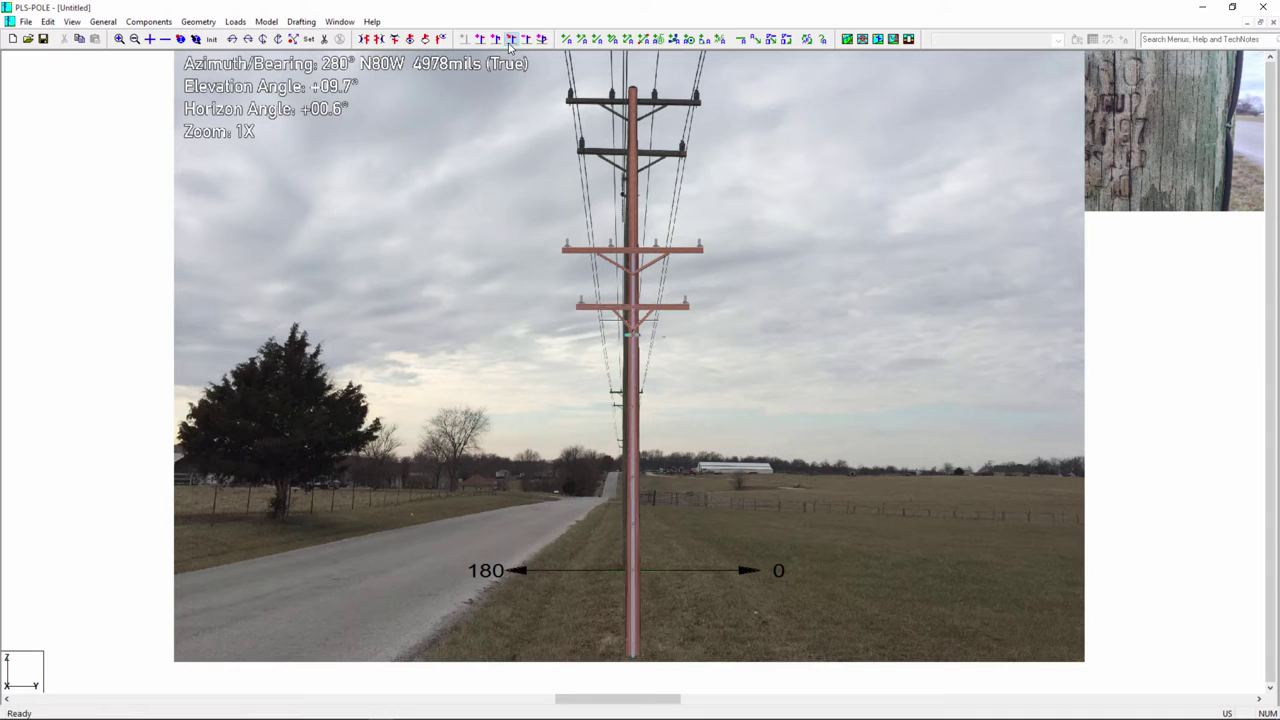
drag(675, 248, 668, 102)
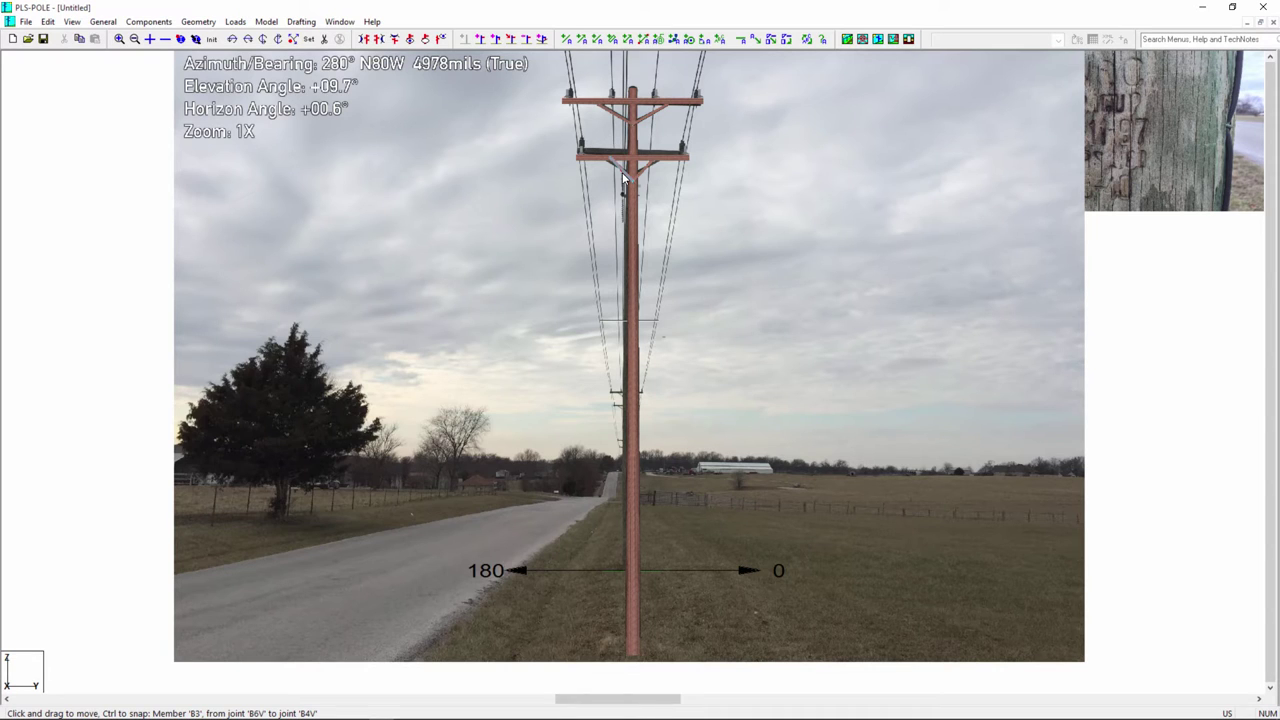
Drag the 2-transformer framing from the Framing Manager onto the pole below the crossarms
click(139, 22)
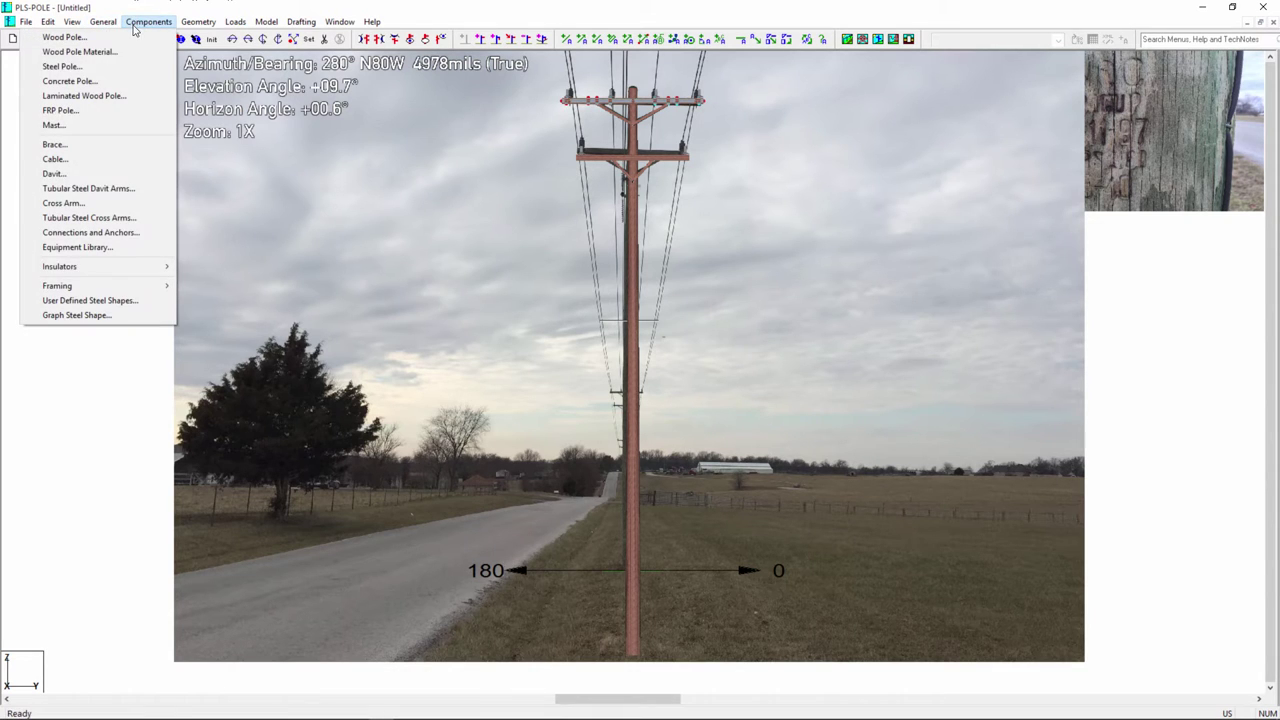
mouse_move(114, 286)
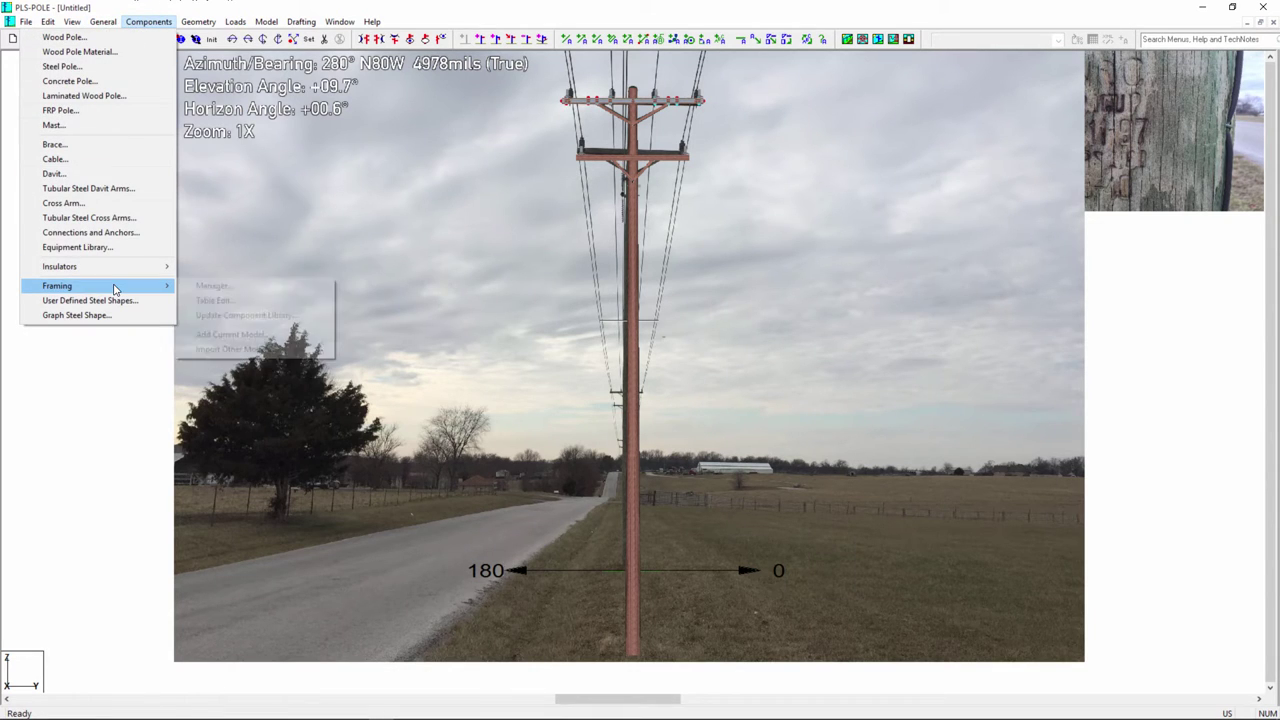
click(199, 288)
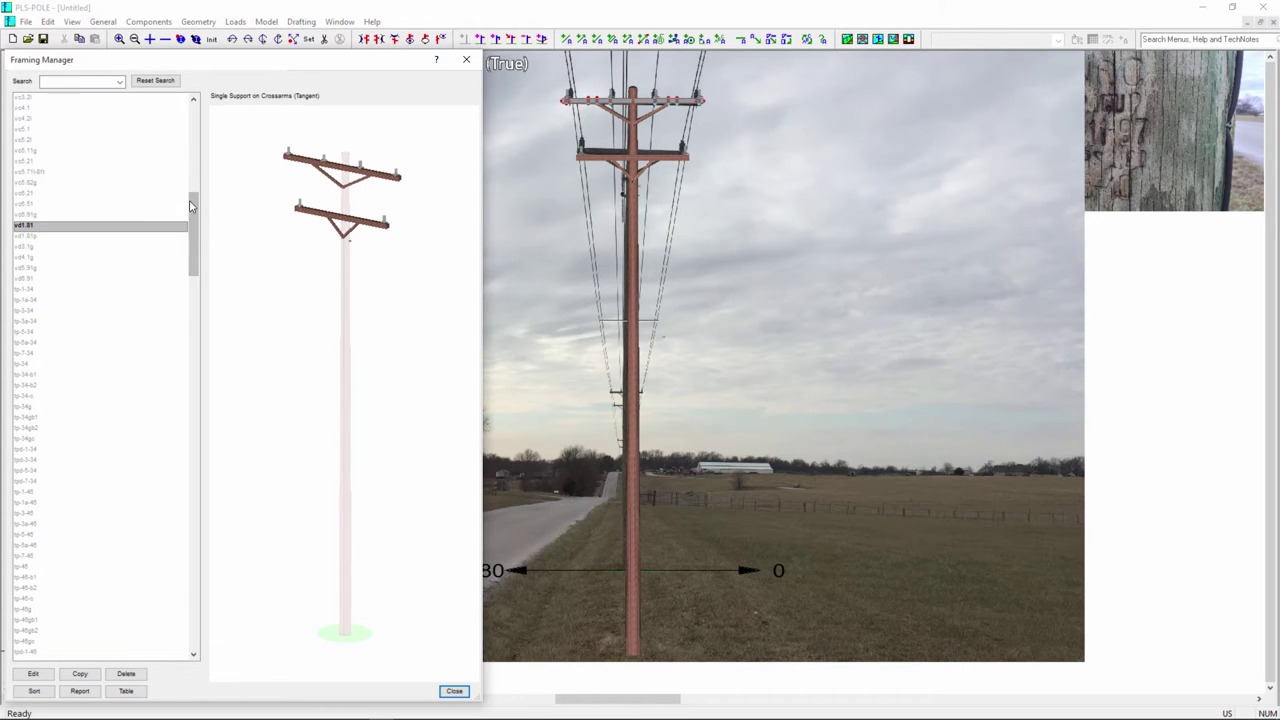
drag(191, 205, 191, 117)
click(31, 132)
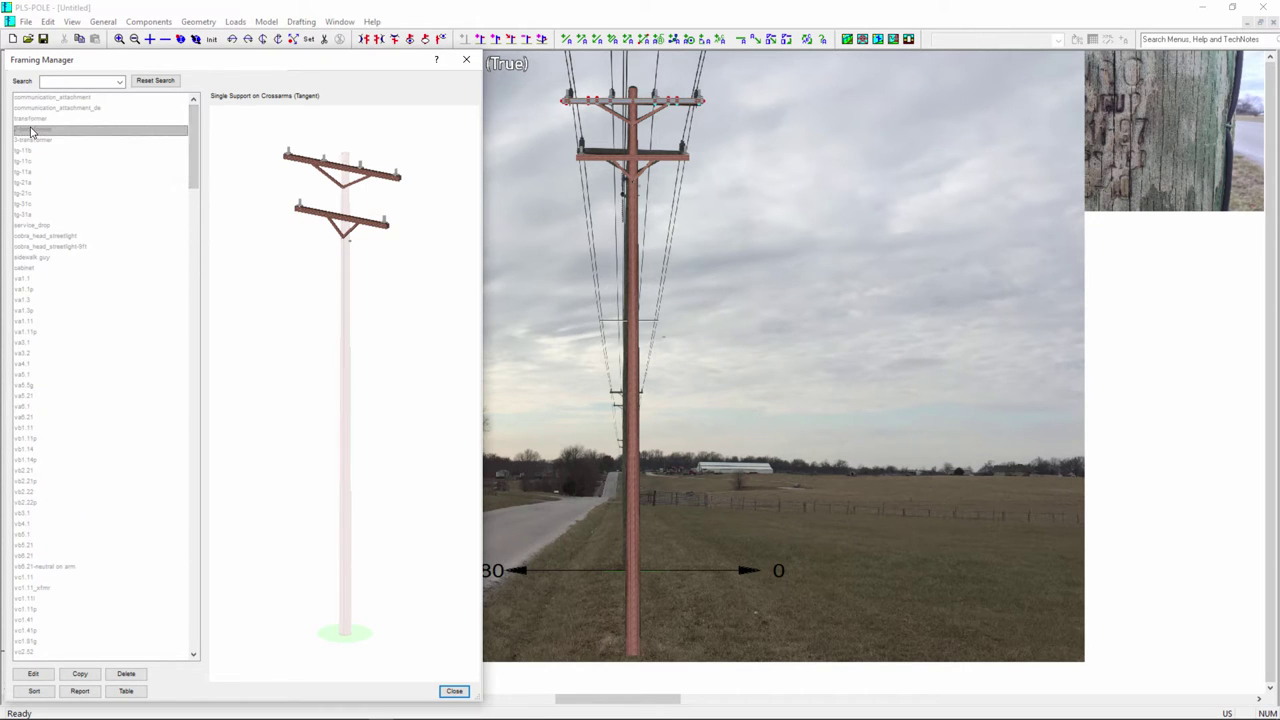
click(42, 121)
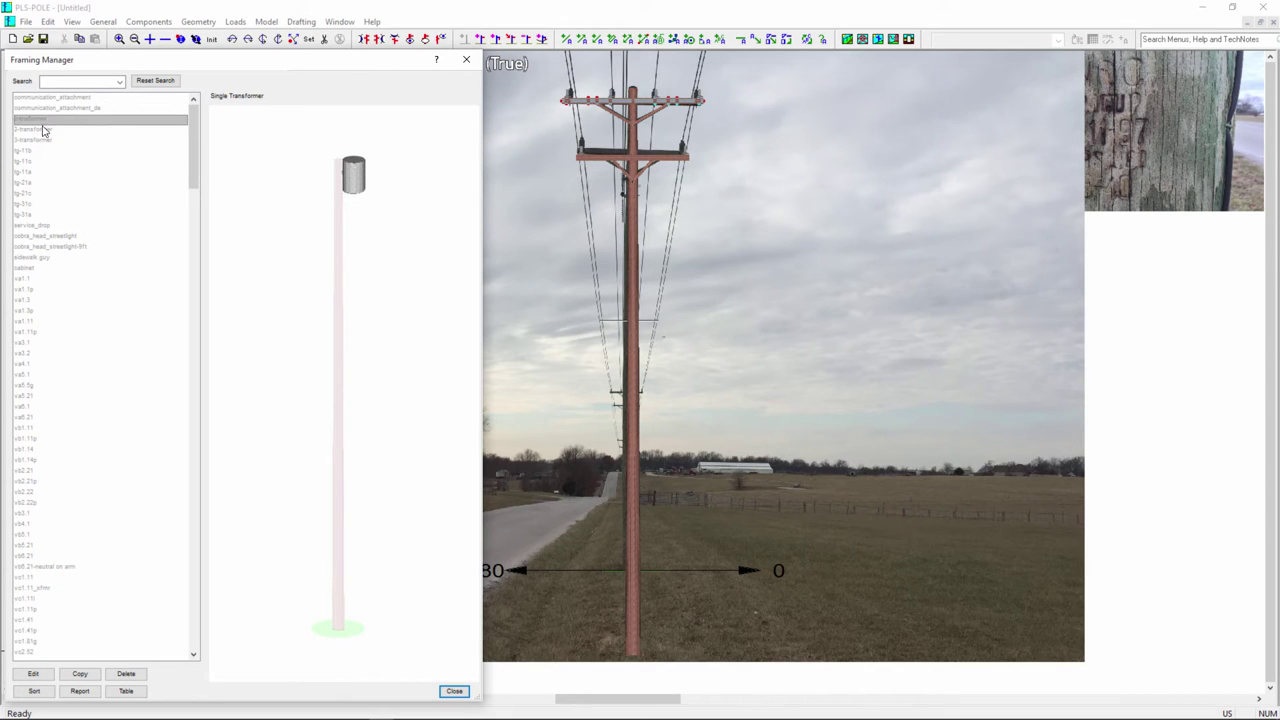
click(43, 130)
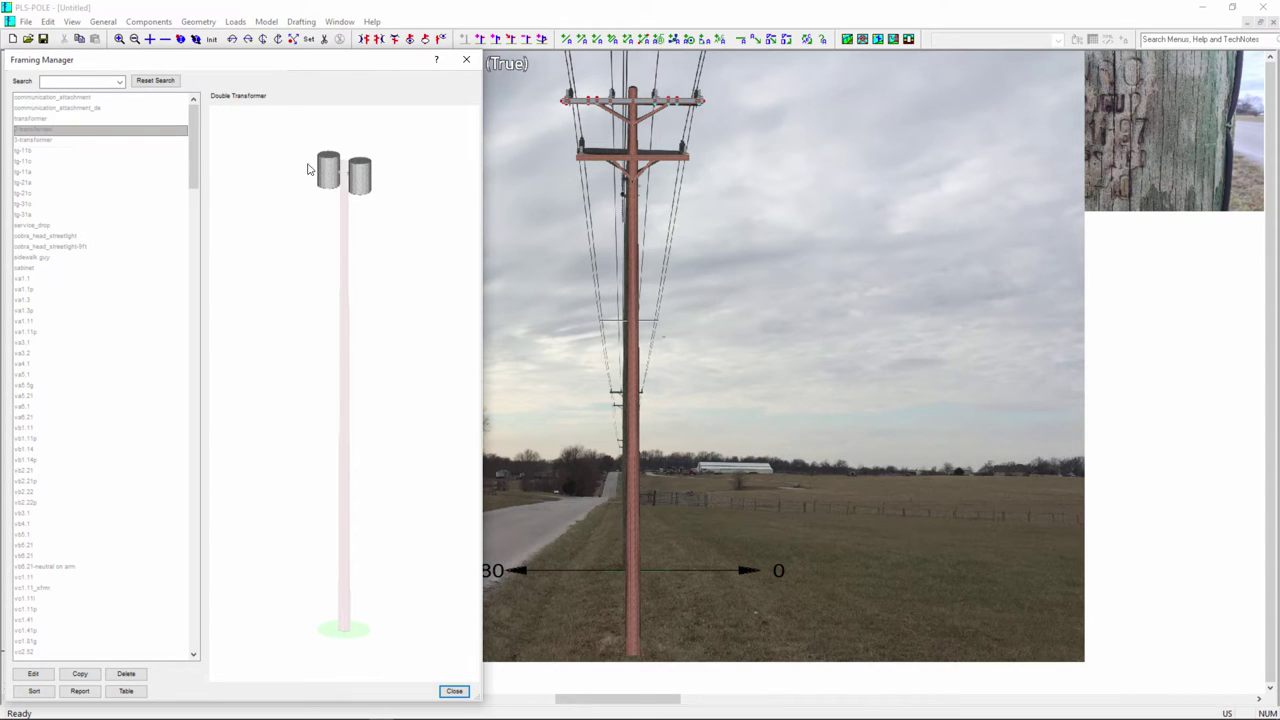
drag(343, 172, 671, 246)
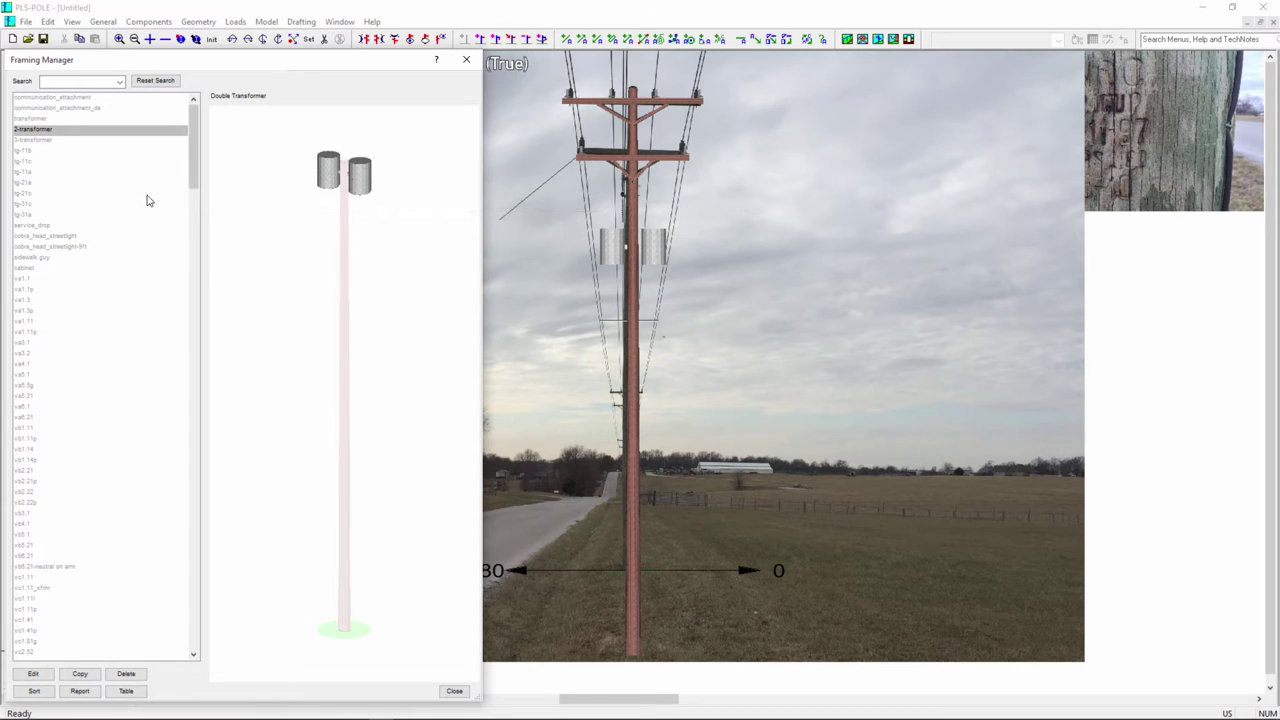
Attach the sidewalk guy and the 9 ft cobra-head streetlight to the pole
click(44, 258)
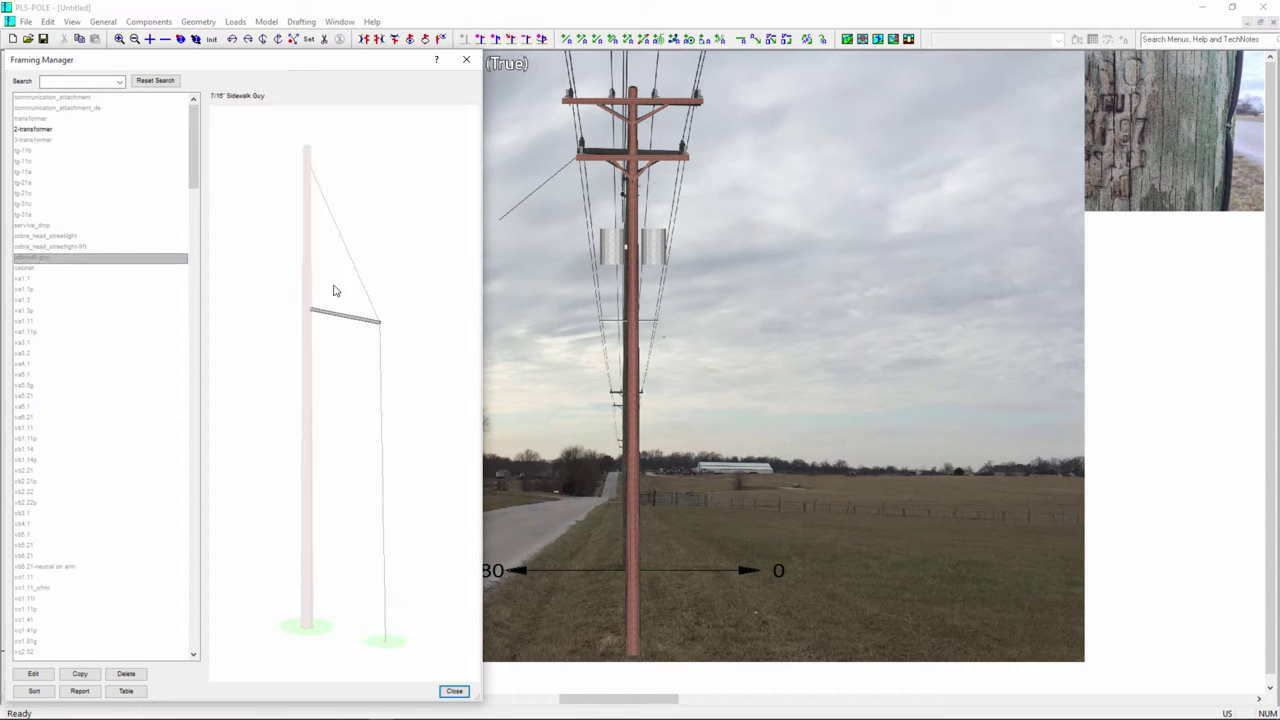
drag(336, 314, 784, 218)
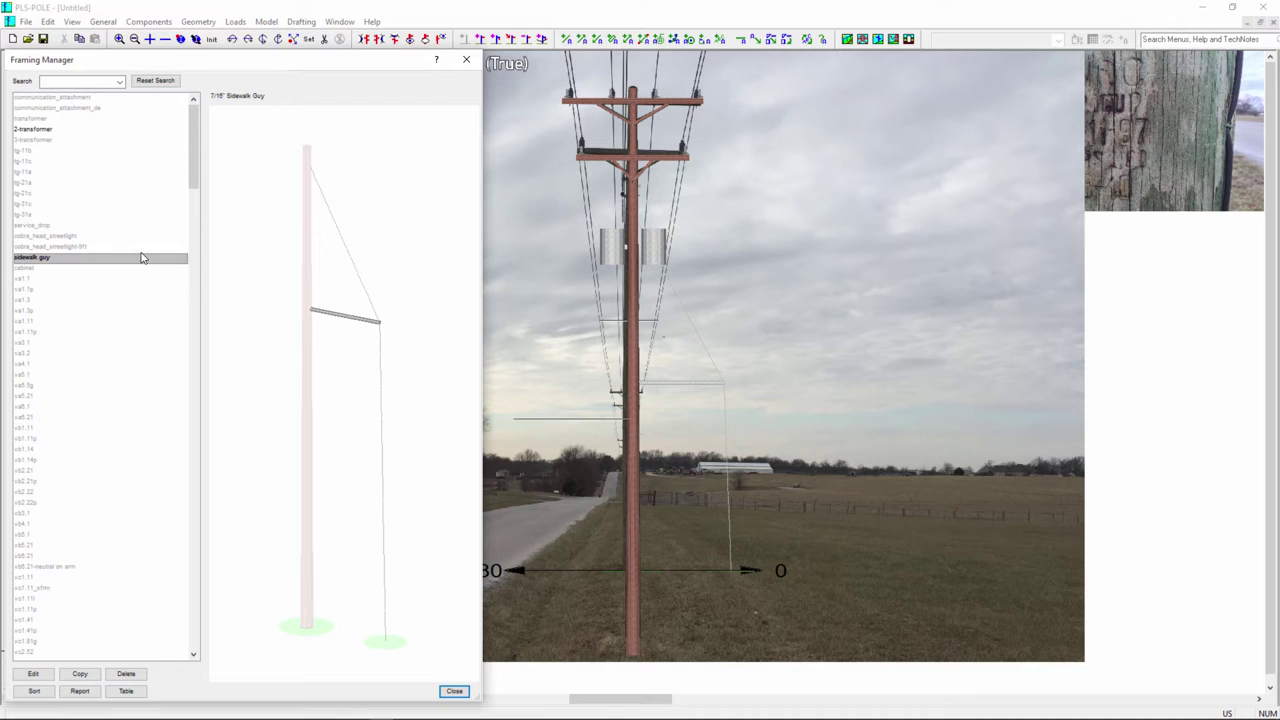
click(62, 246)
click(58, 238)
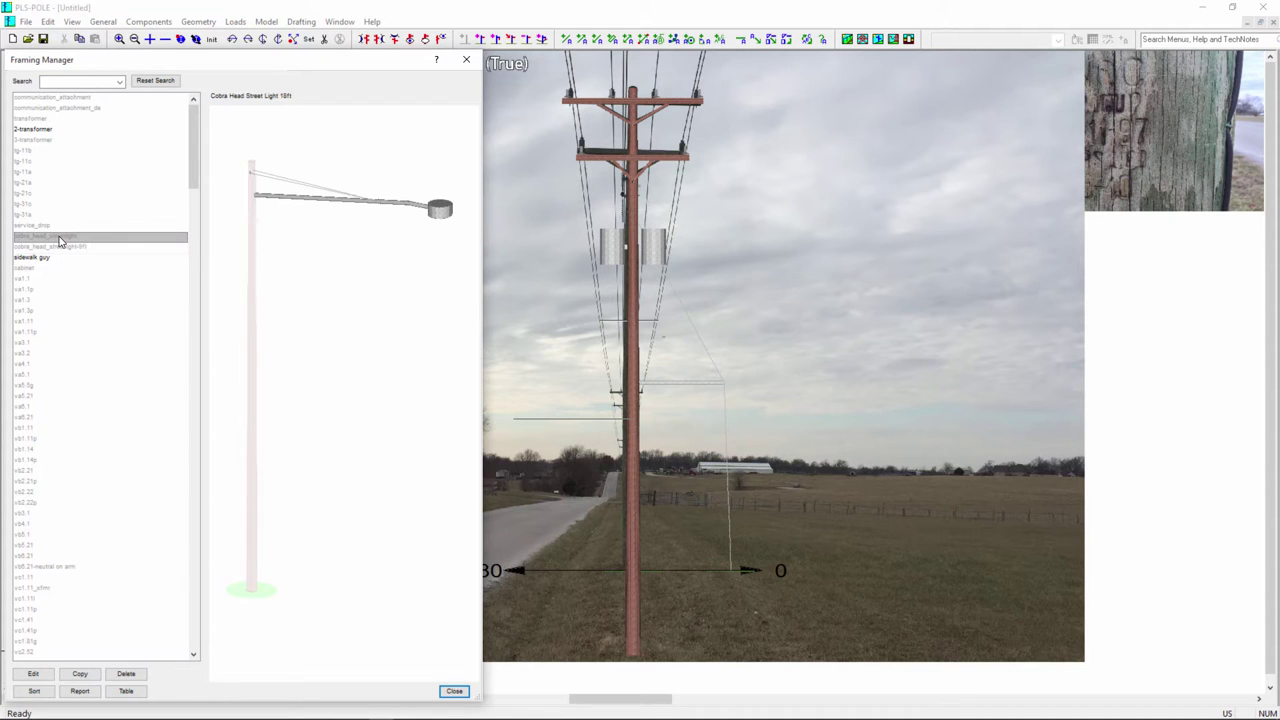
click(60, 249)
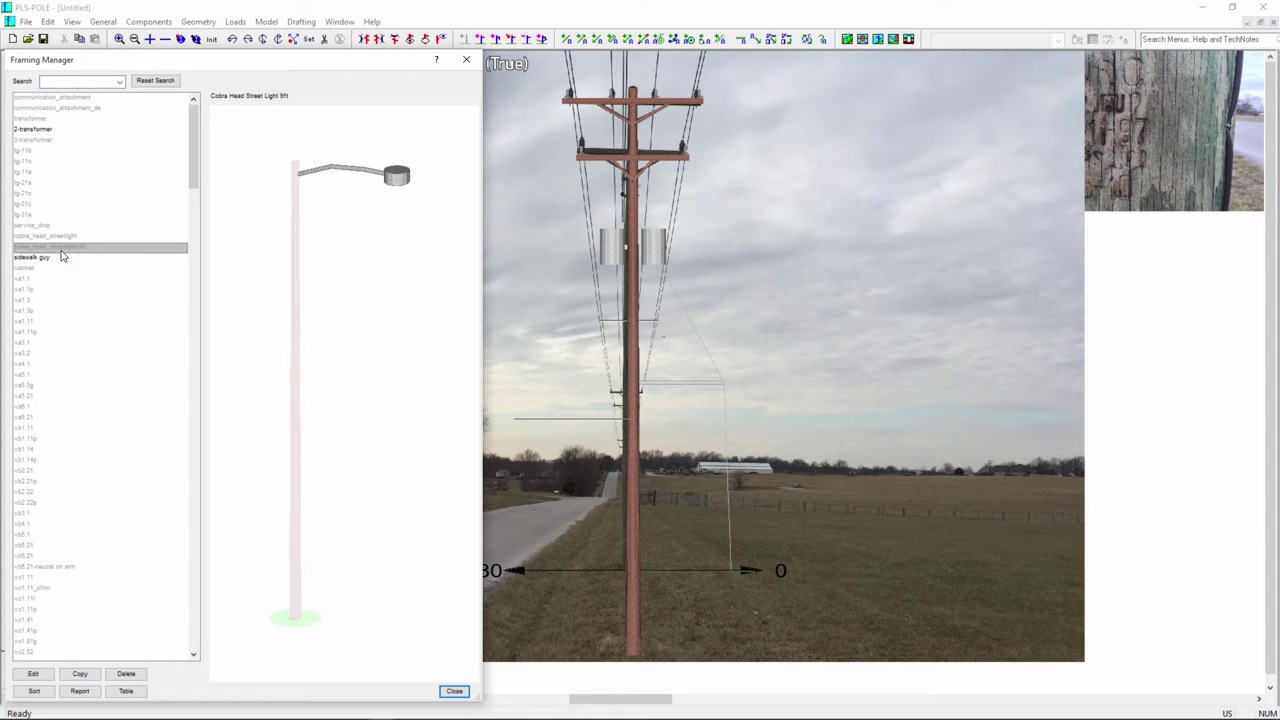
drag(395, 176, 614, 336)
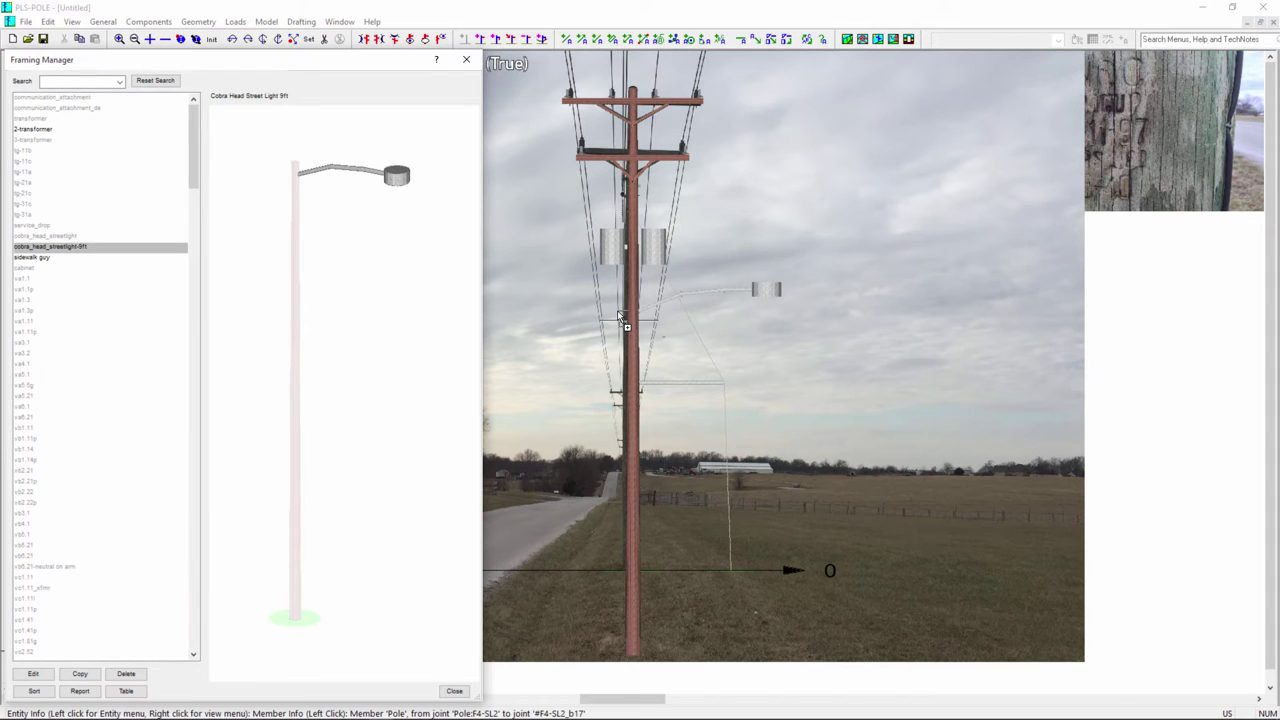
Set the streetlight framing's Azimuth to 180 in Member Info, then close the Framing Manager
right_click(659, 303)
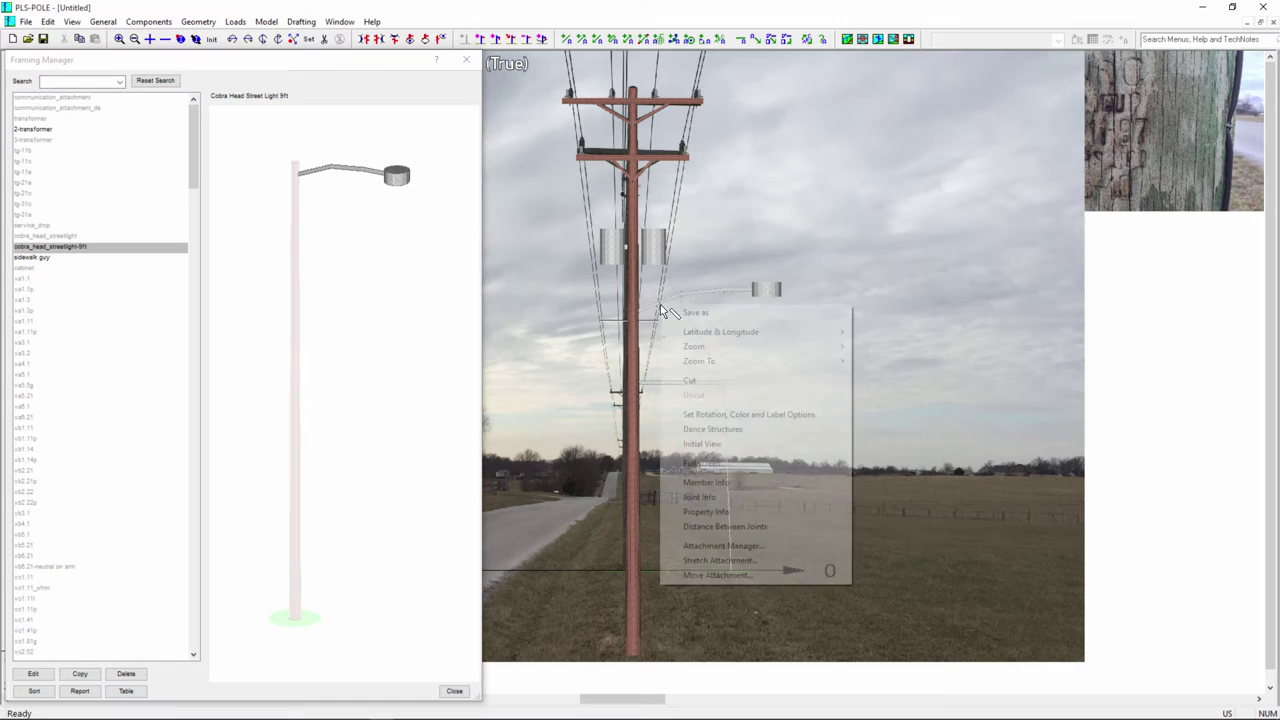
right_click(716, 297)
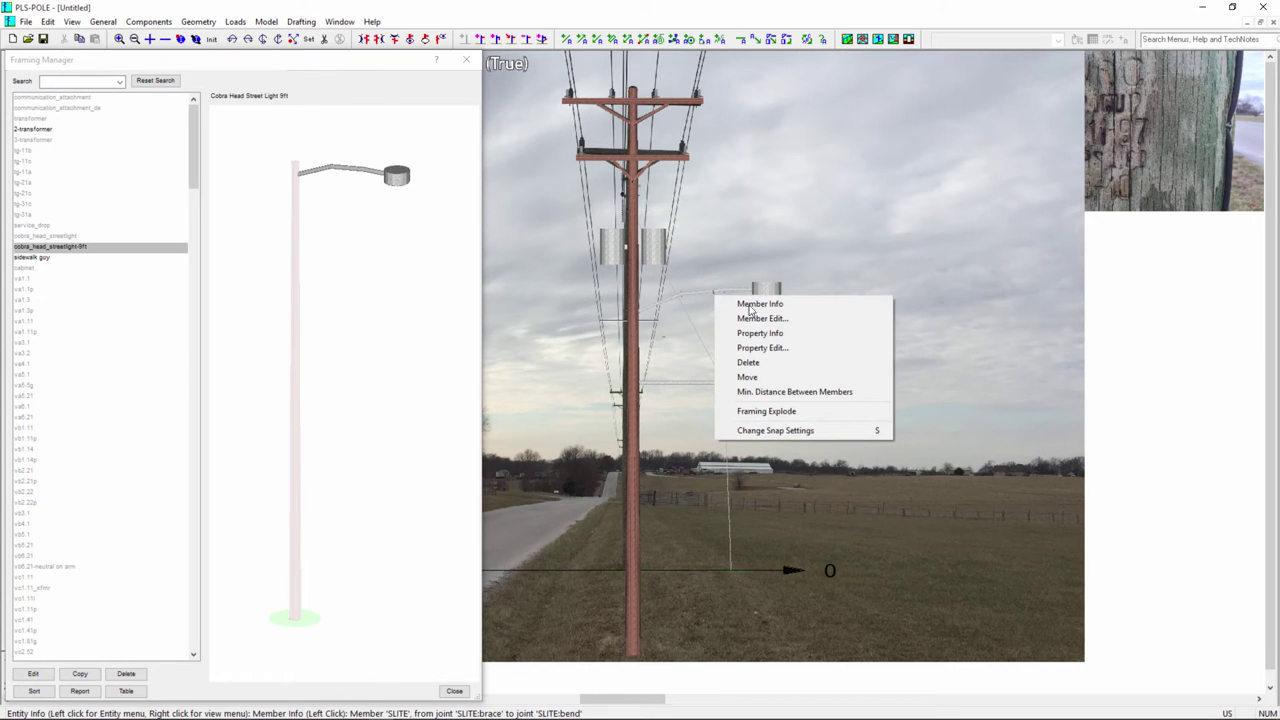
click(751, 305)
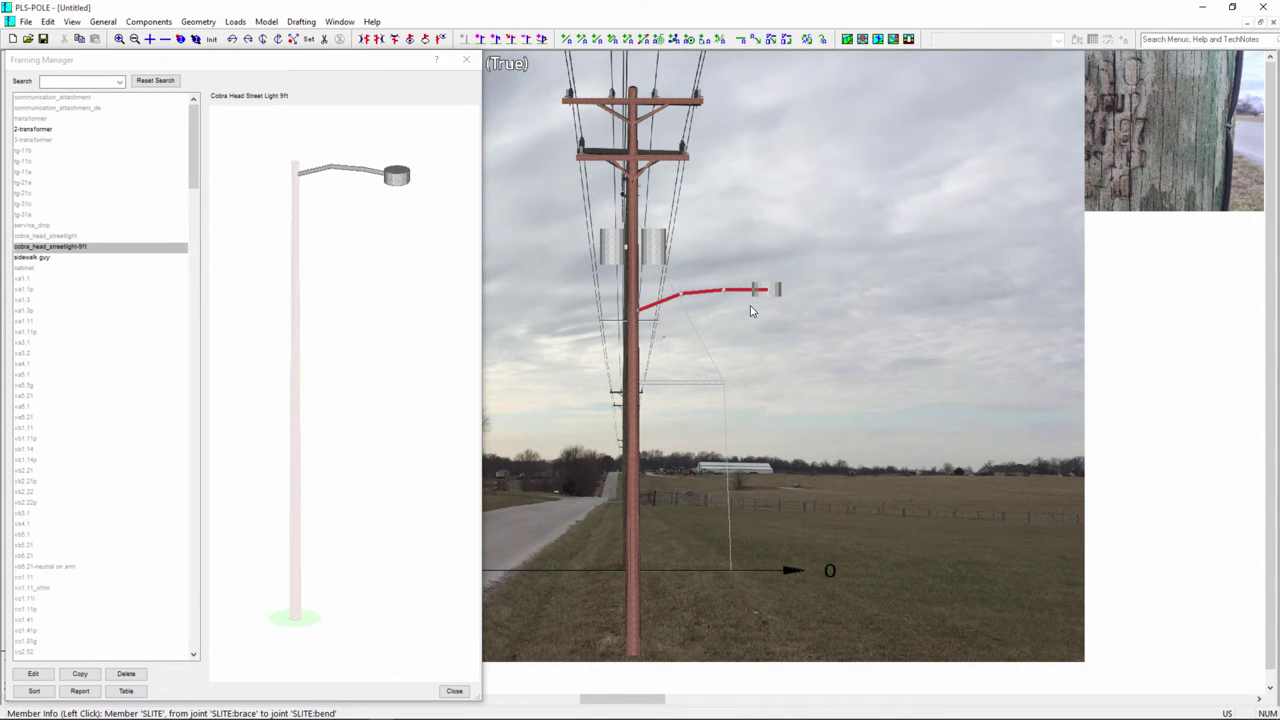
click(713, 294)
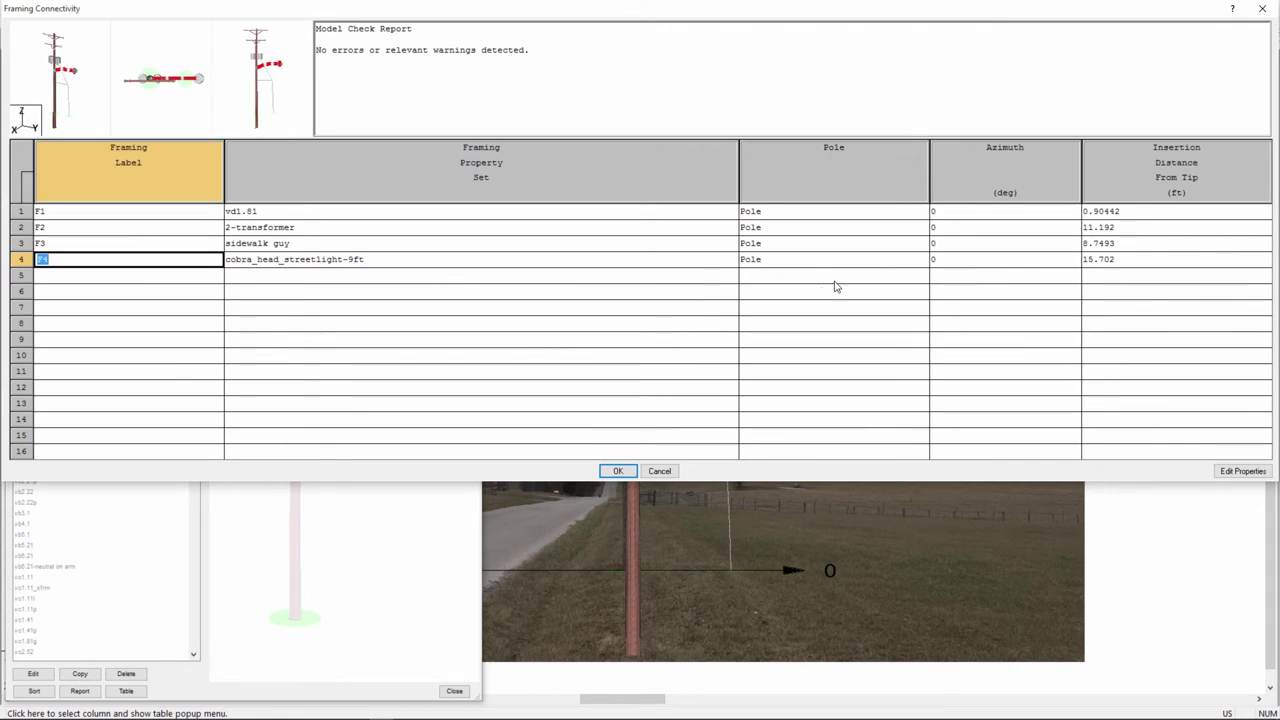
click(983, 263)
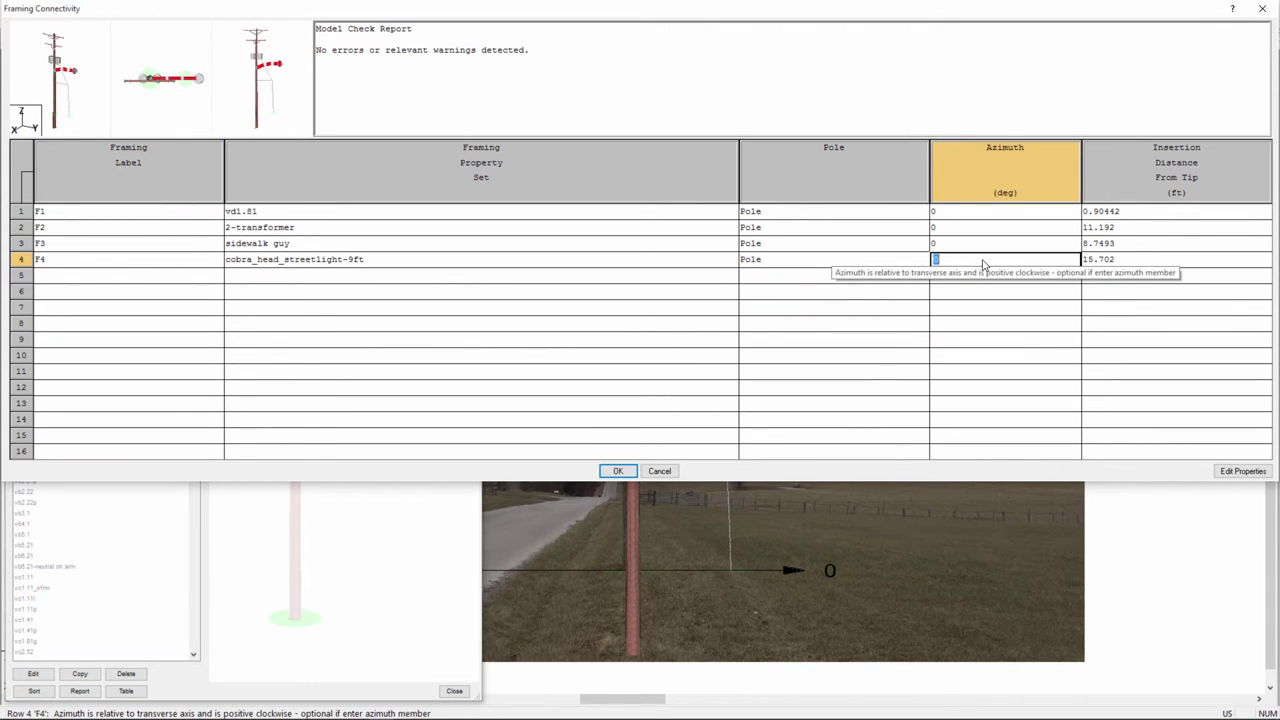
text(180)
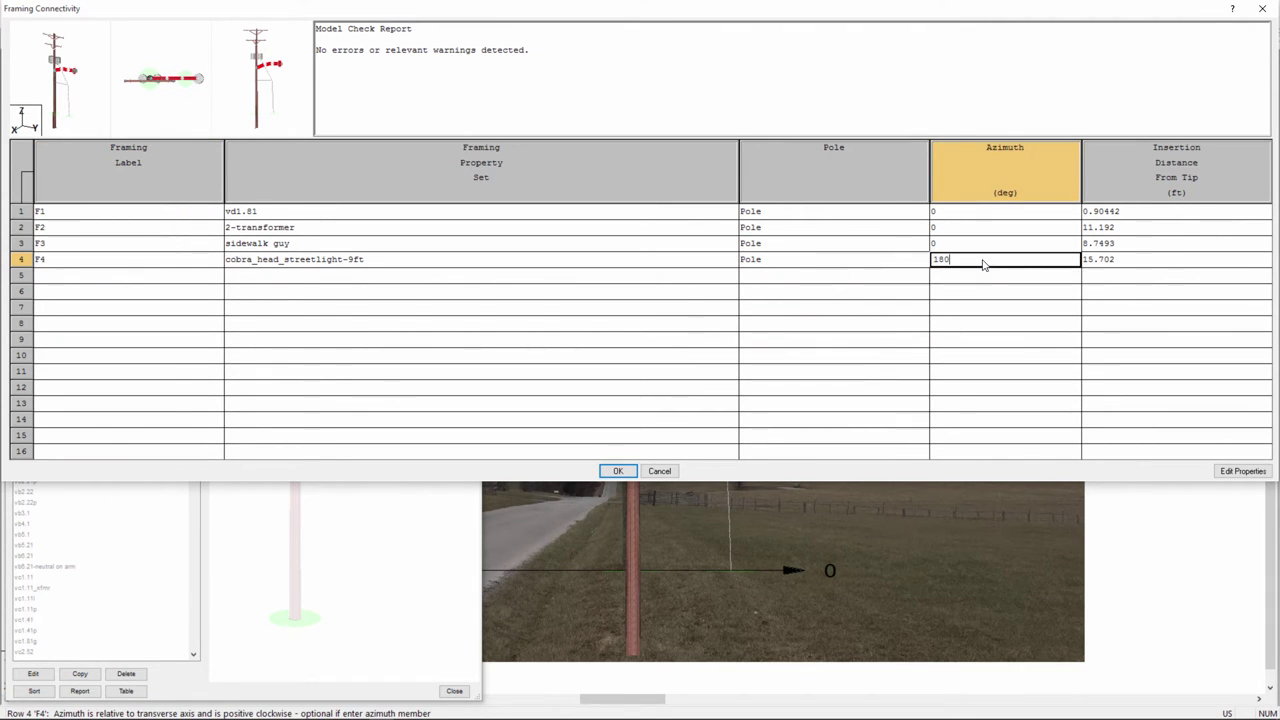
click(618, 470)
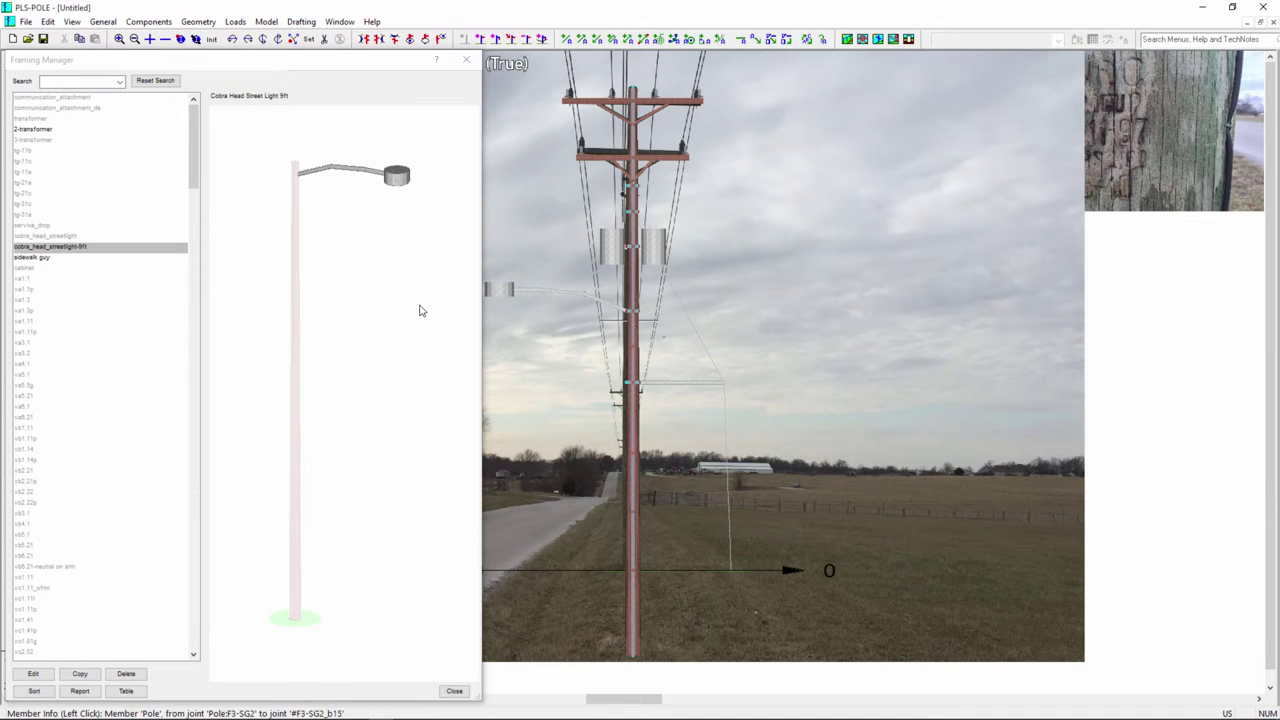
click(453, 692)
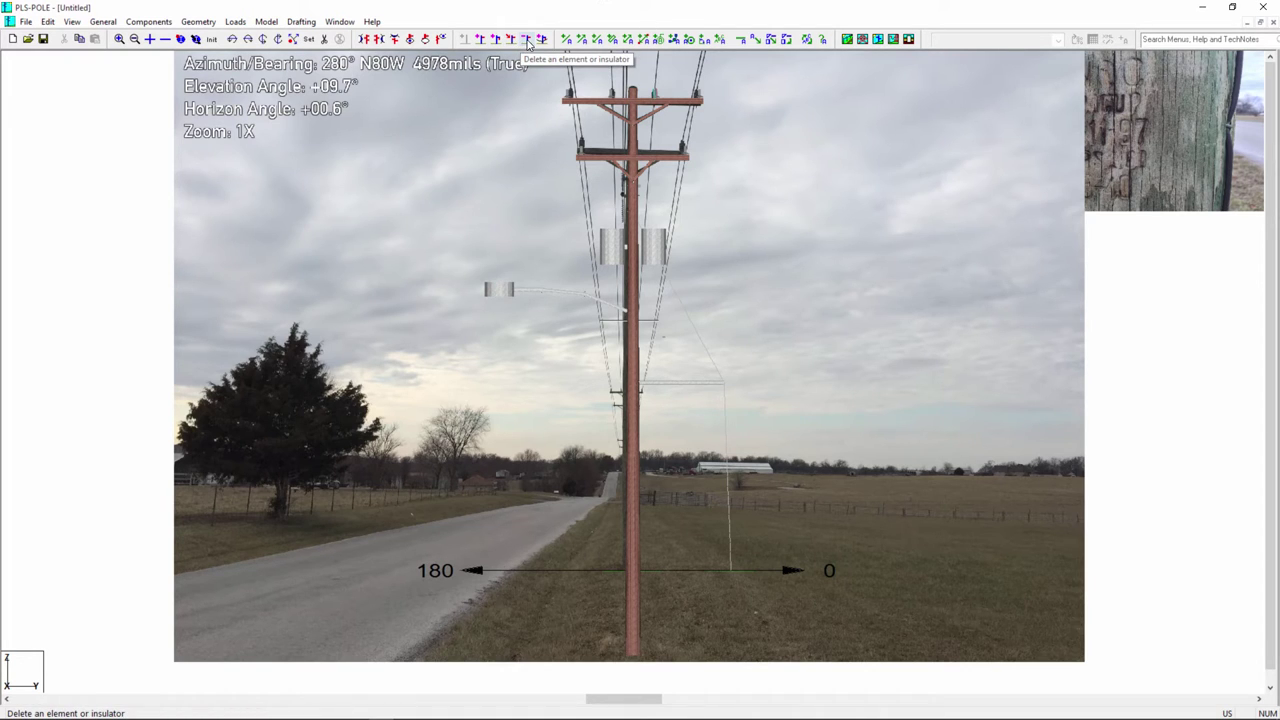
Delete the transformers, sidewalk guy and streetlight arm with the Delete element tool
click(528, 40)
click(652, 245)
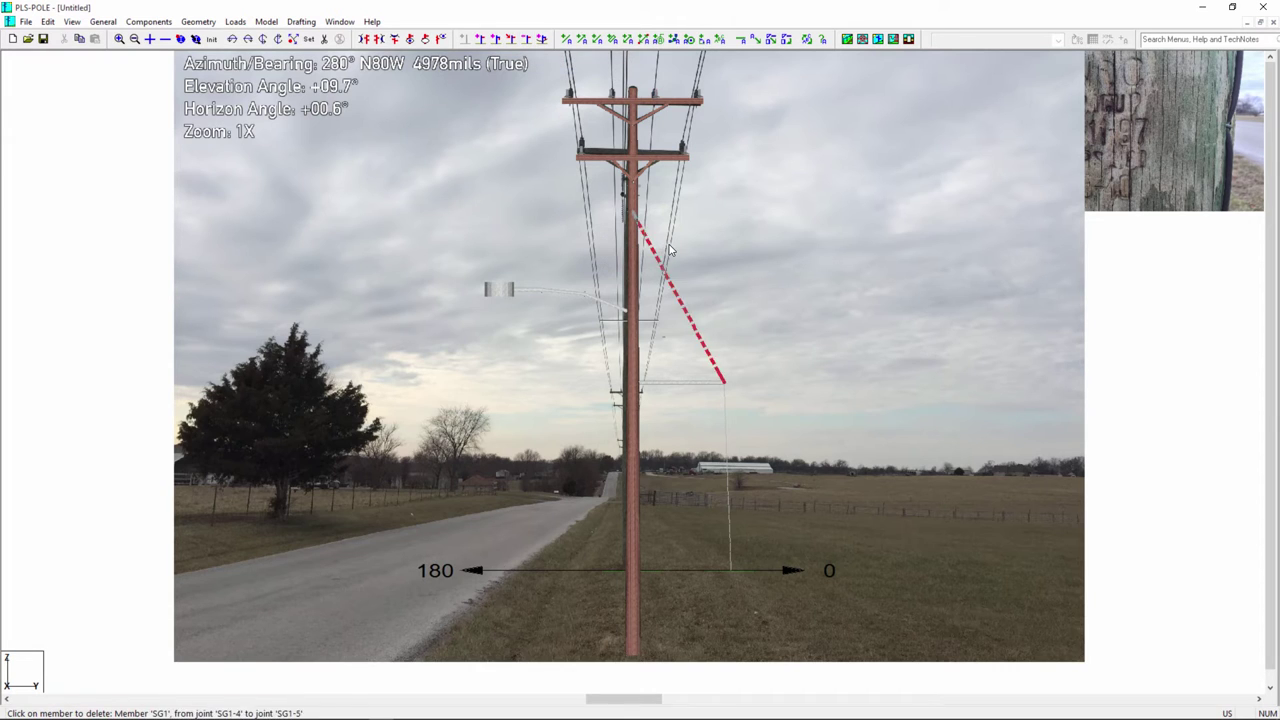
click(672, 374)
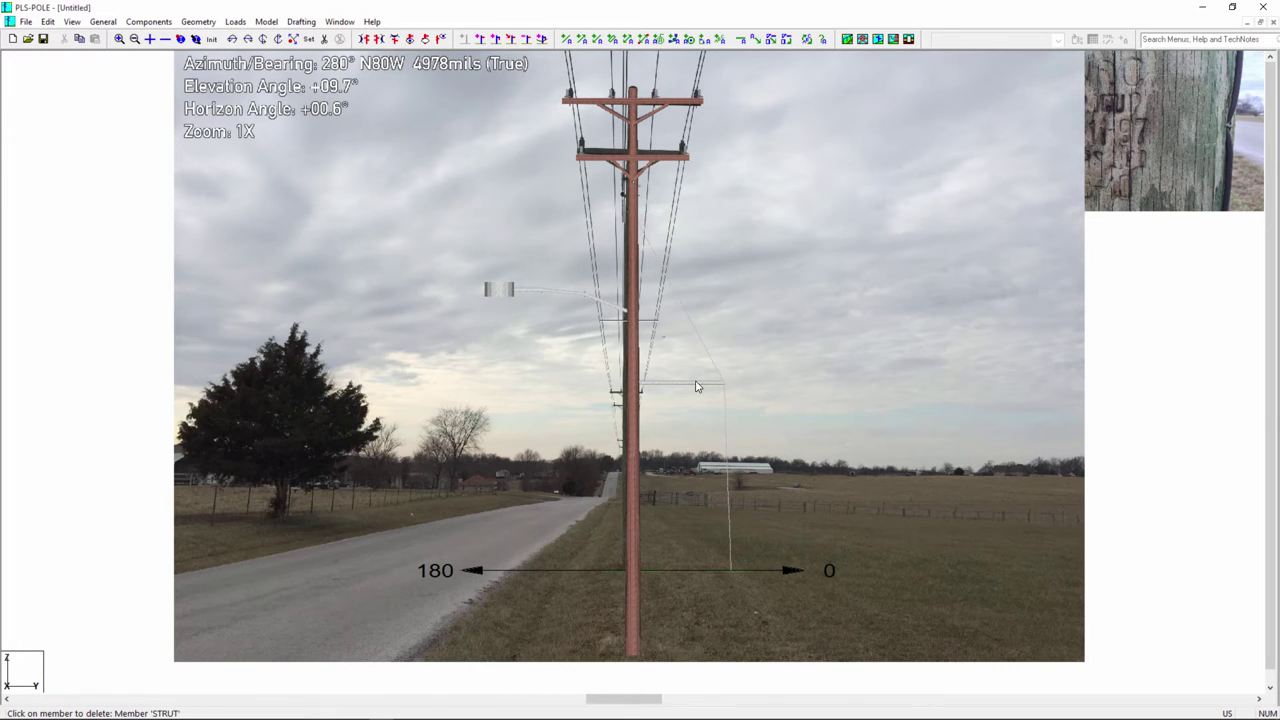
click(558, 316)
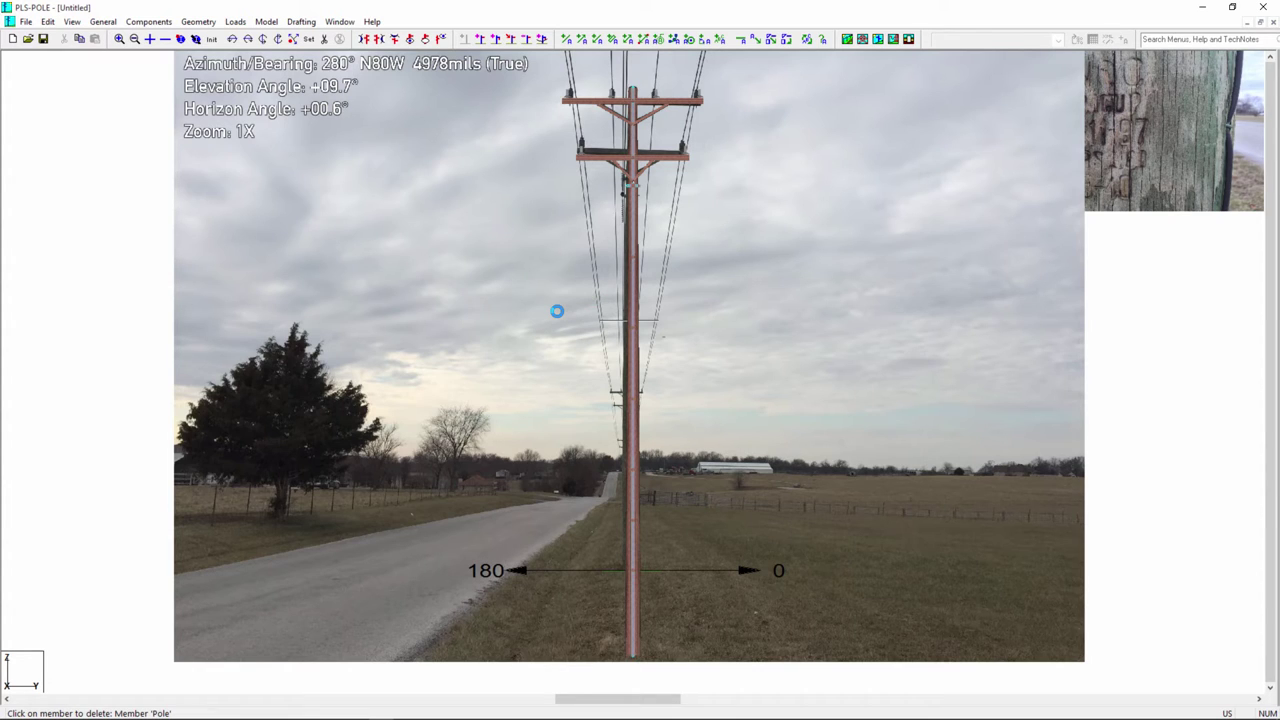
middle_drag(557, 311, 630, 260)
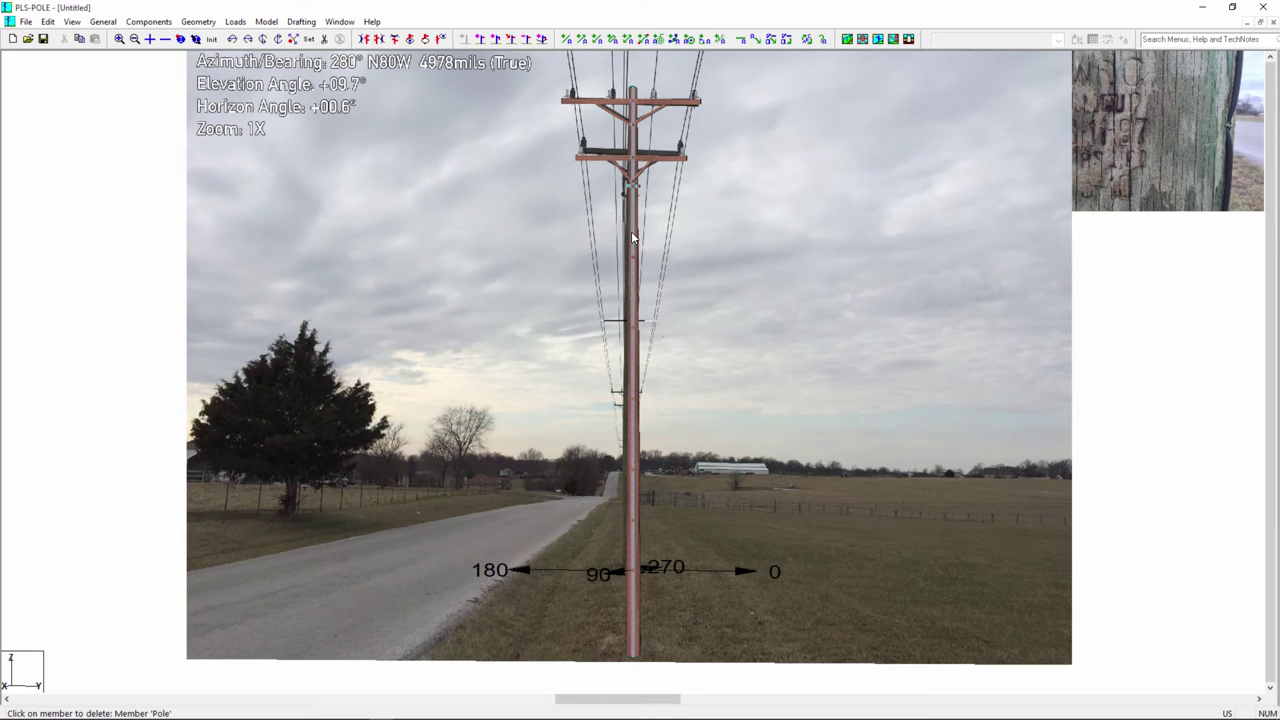
Reset the view and show the pole edge-on from the side along the 90/270 axis
click(379, 40)
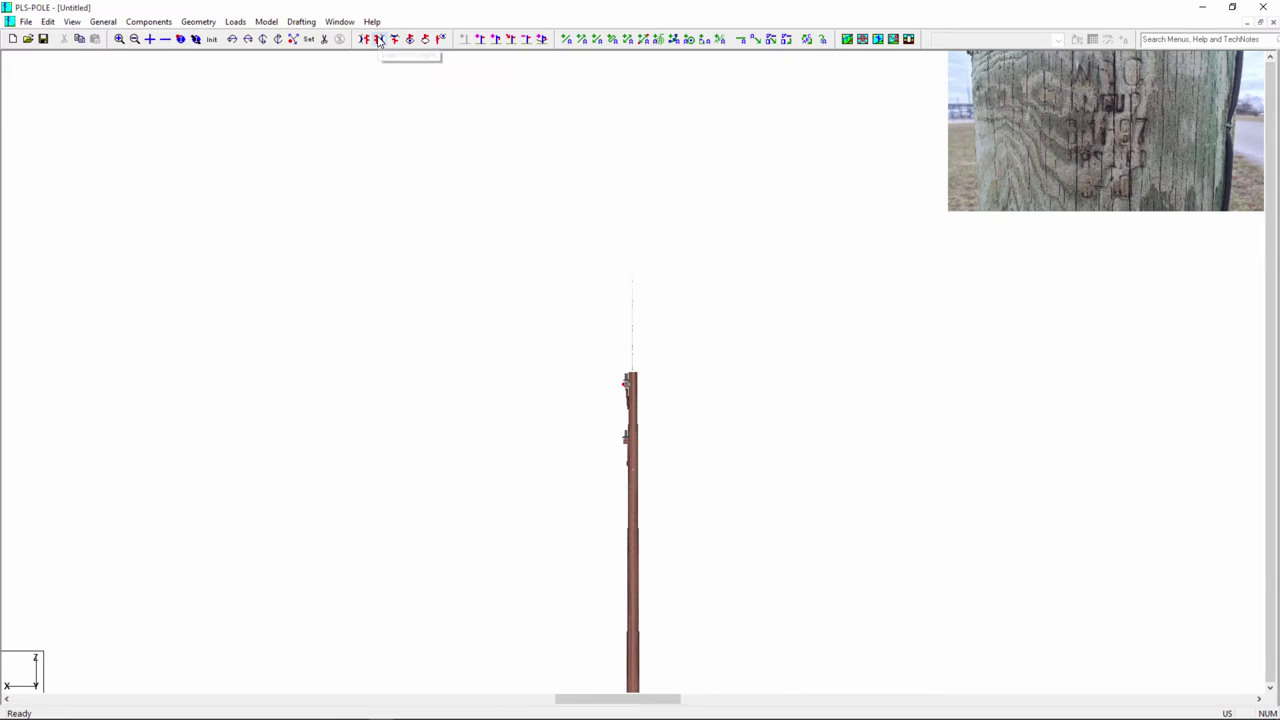
click(211, 40)
click(376, 39)
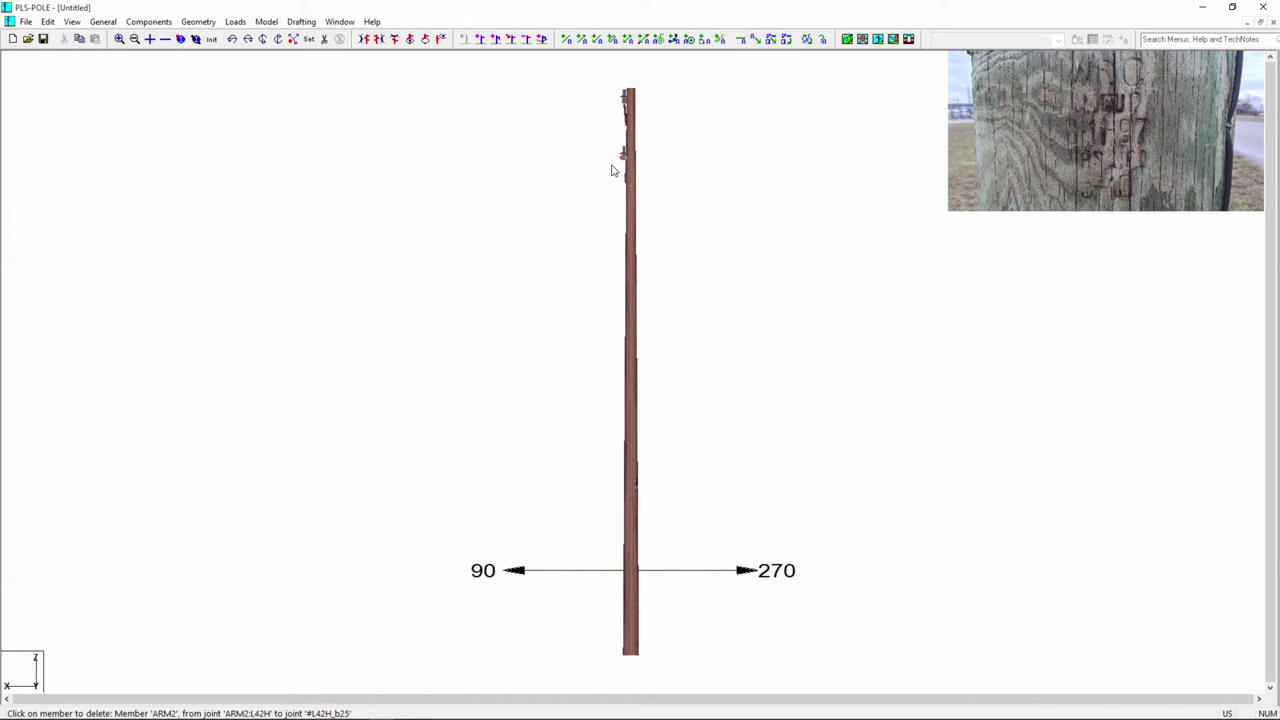
Attach photo IMG_0367.JPG to the structure view at -90° azimuth, behind the side view
click(301, 22)
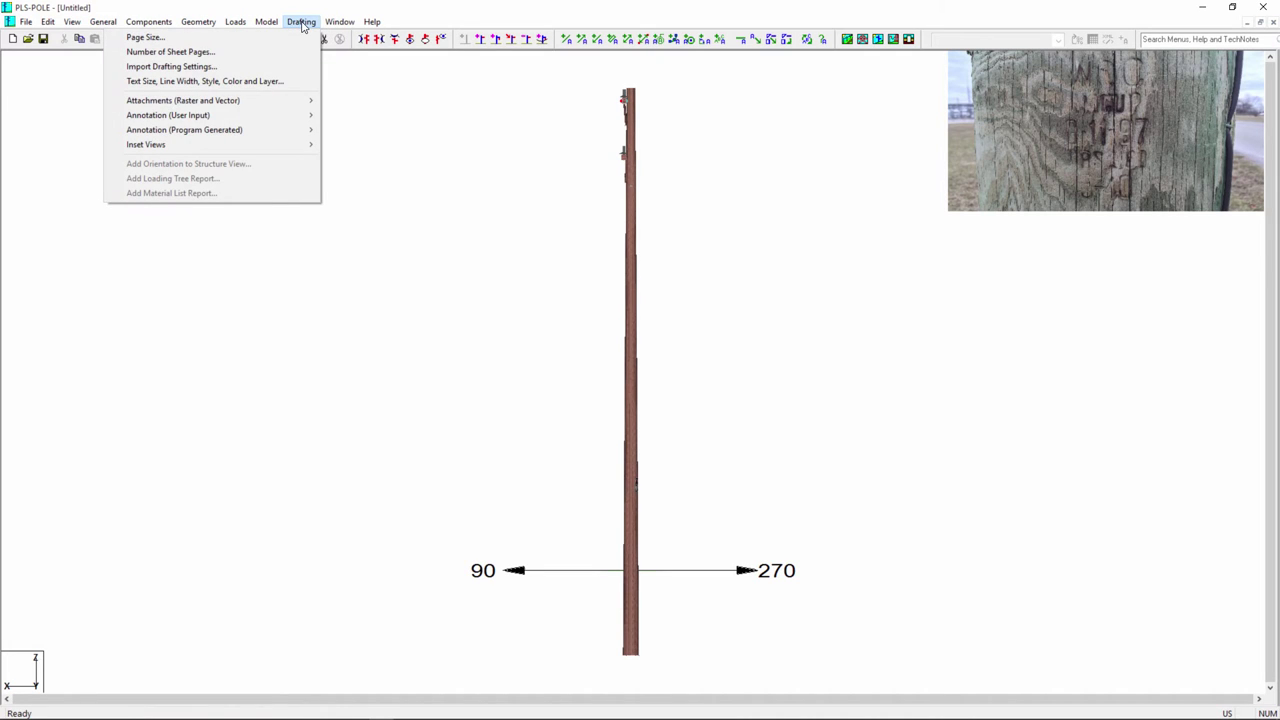
mouse_move(251, 100)
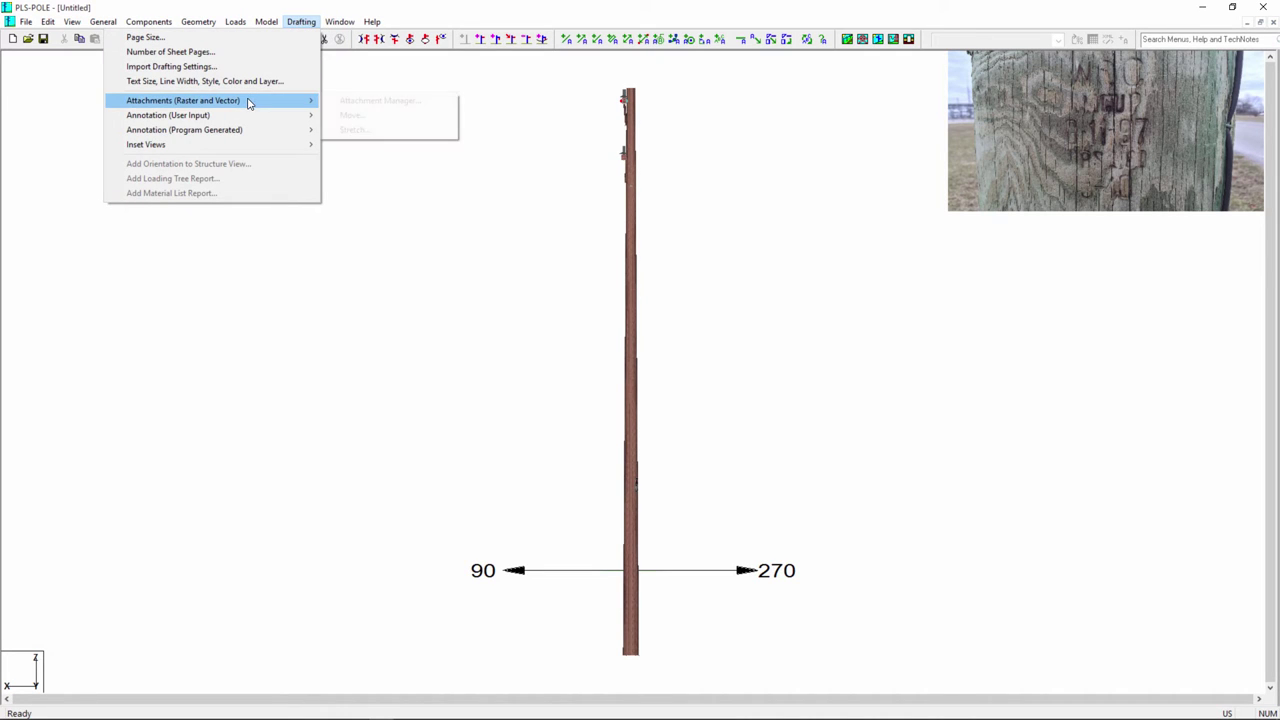
click(378, 101)
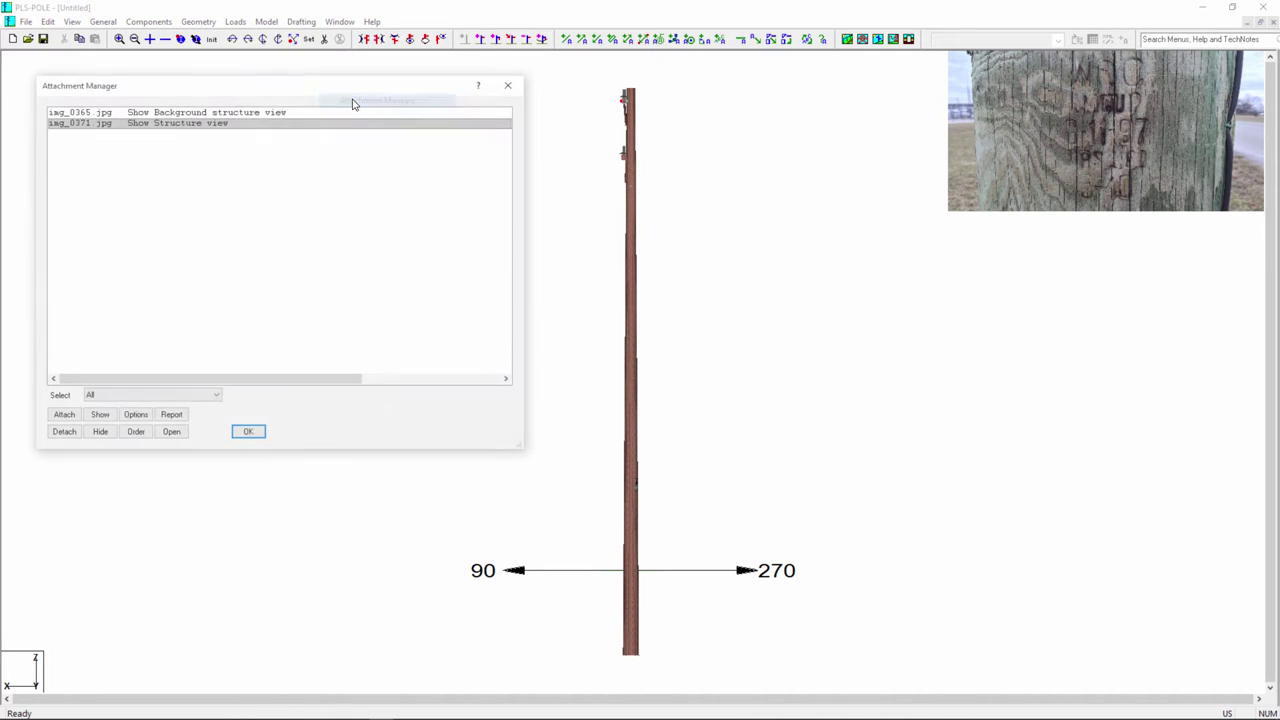
click(61, 419)
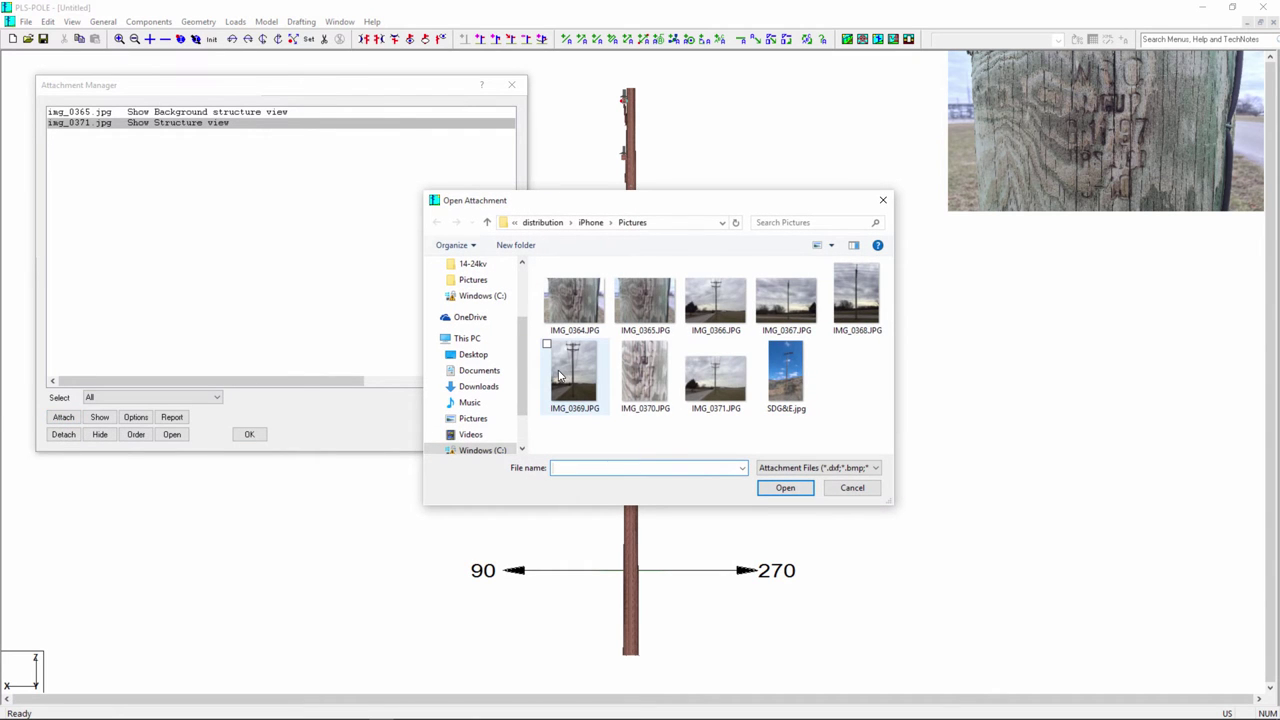
click(795, 315)
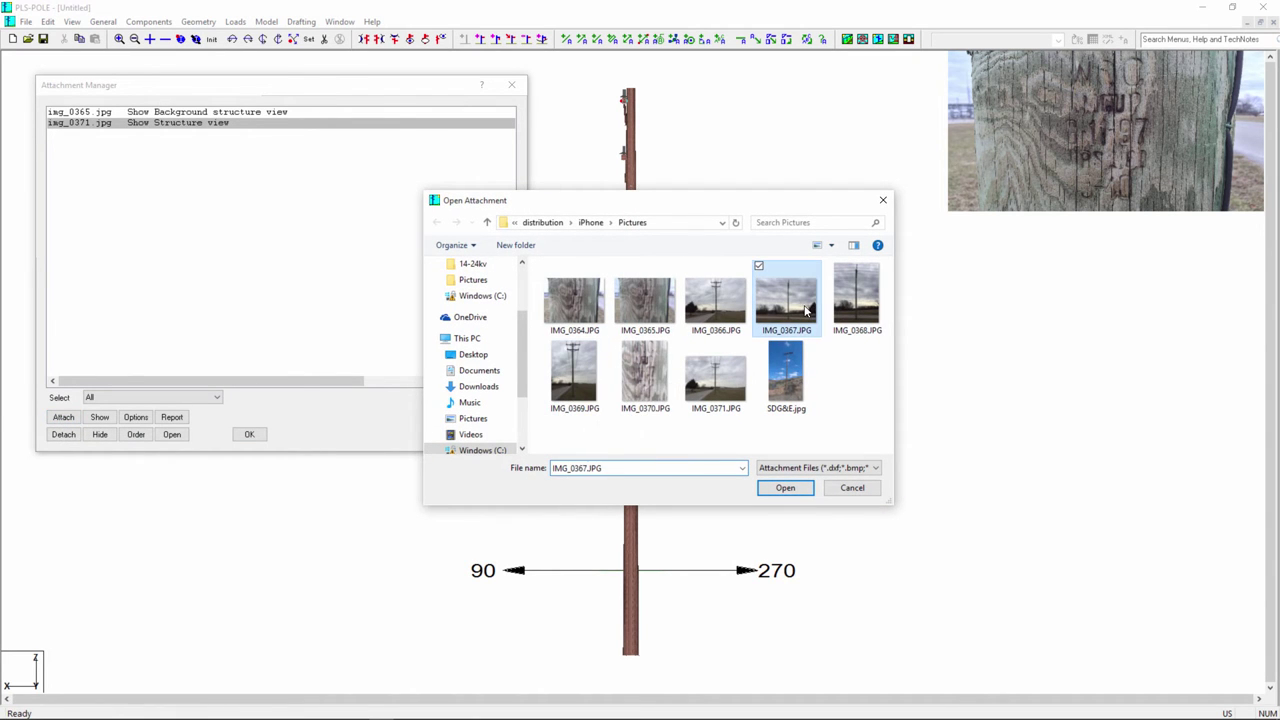
click(788, 487)
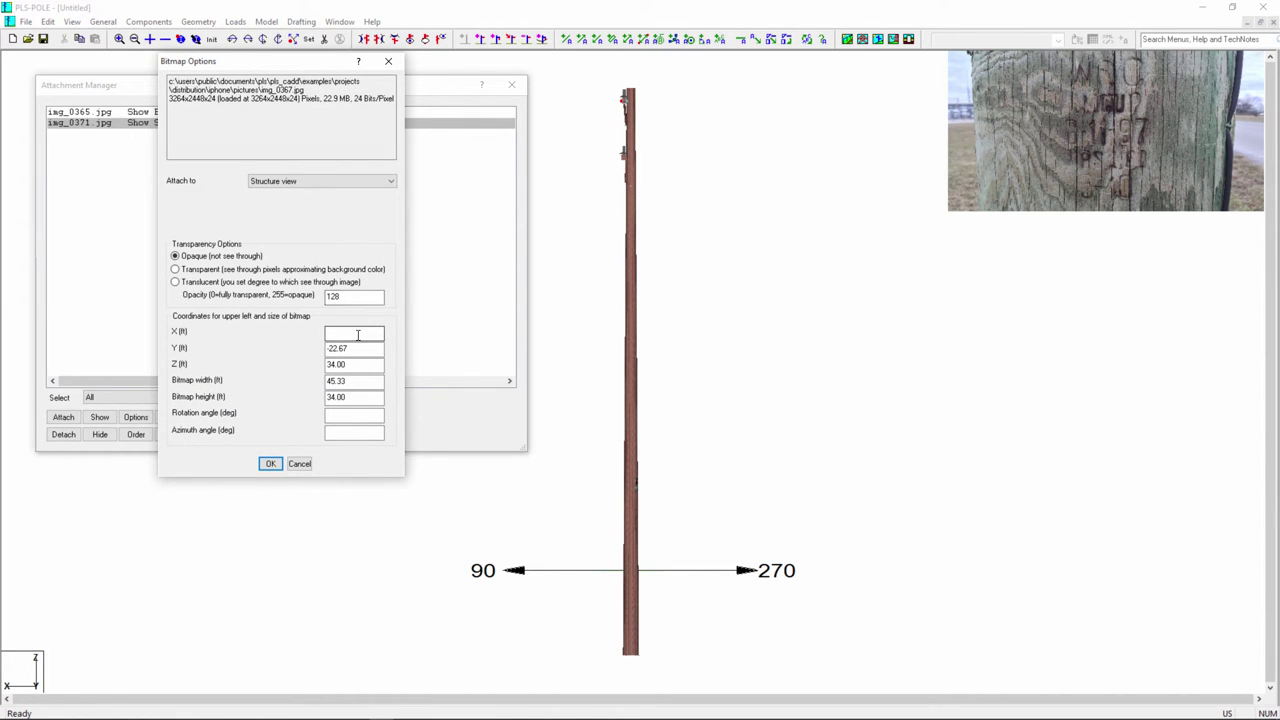
click(352, 435)
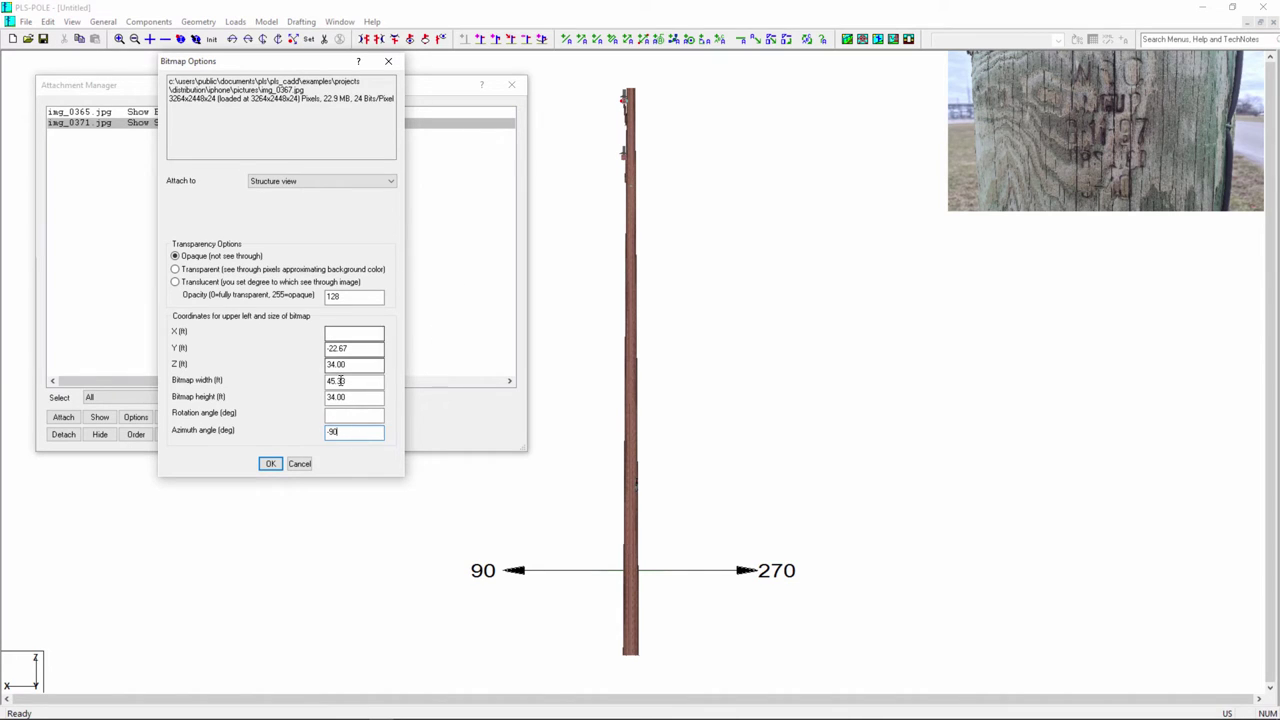
click(270, 465)
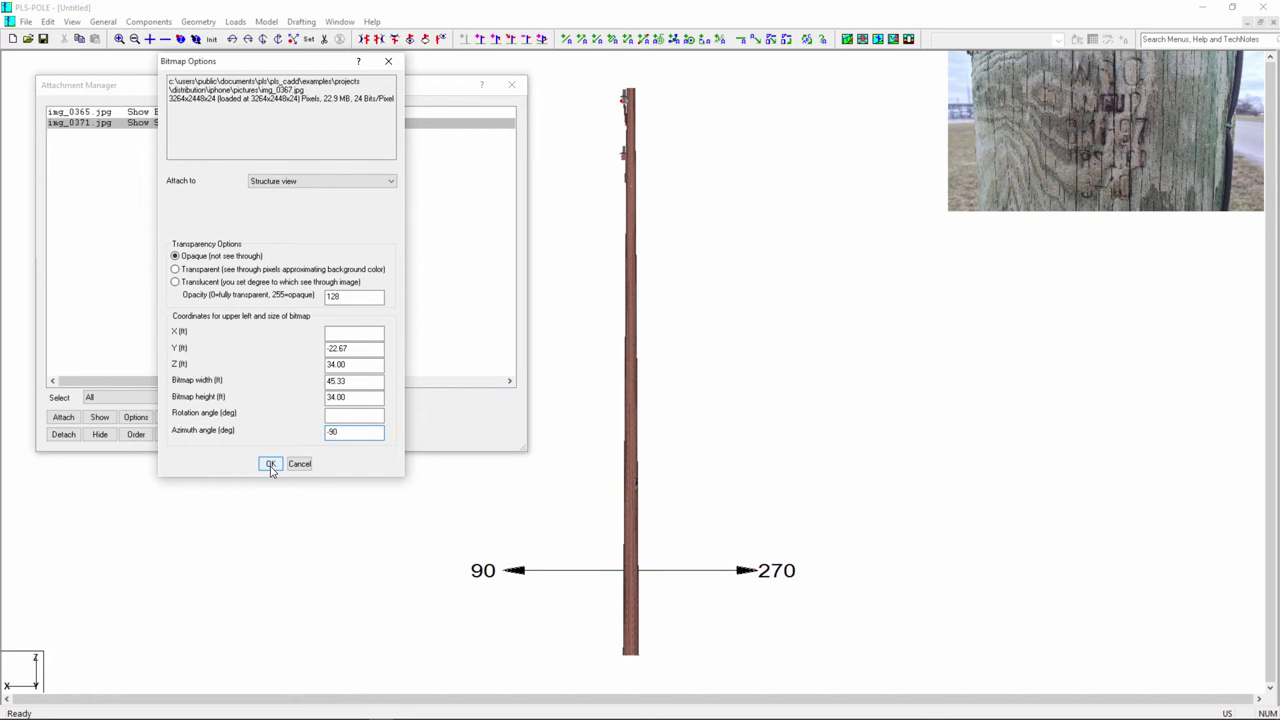
click(270, 465)
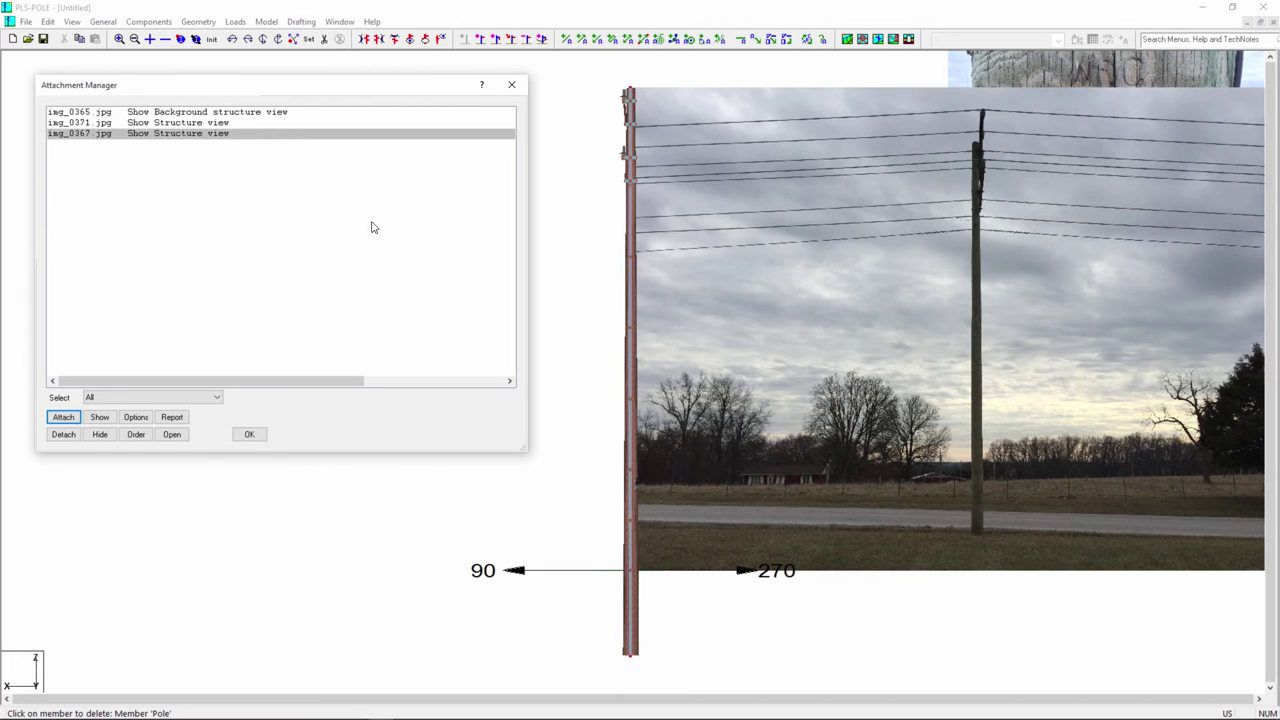
Shift the IMG_0367 backdrop's X position to -22.67 to centre it on the pole
double_click(188, 134)
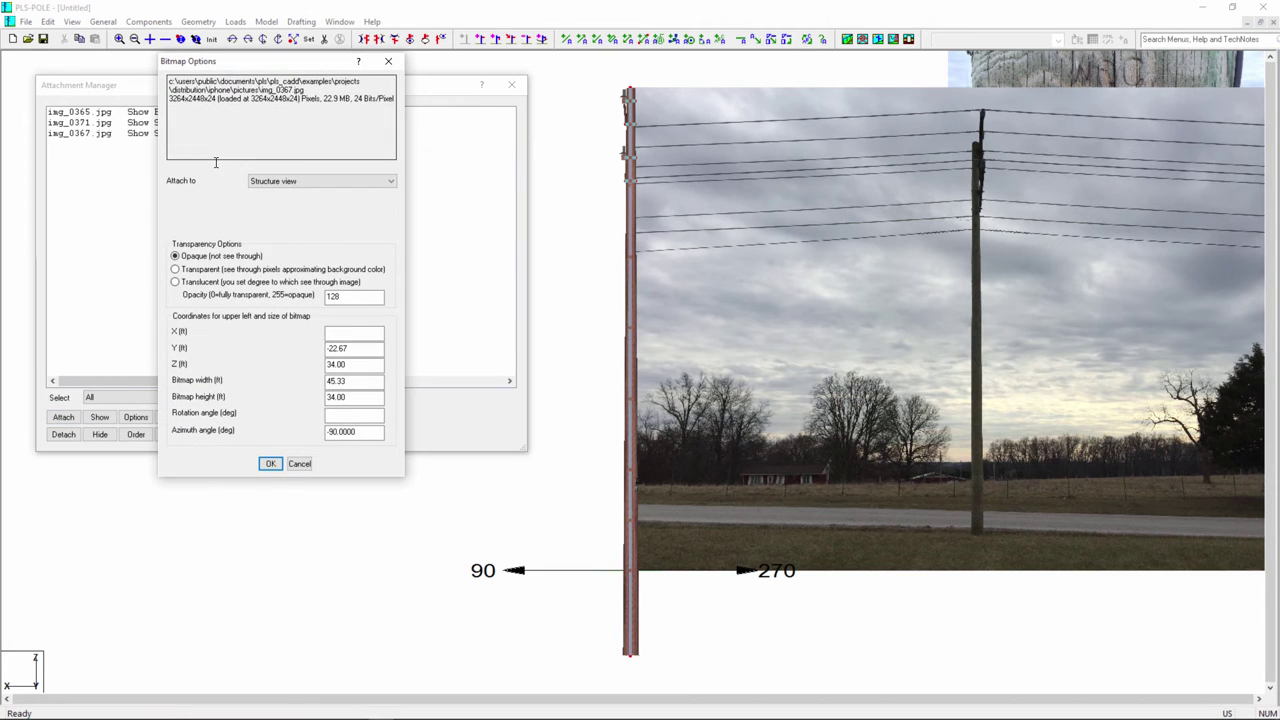
click(357, 333)
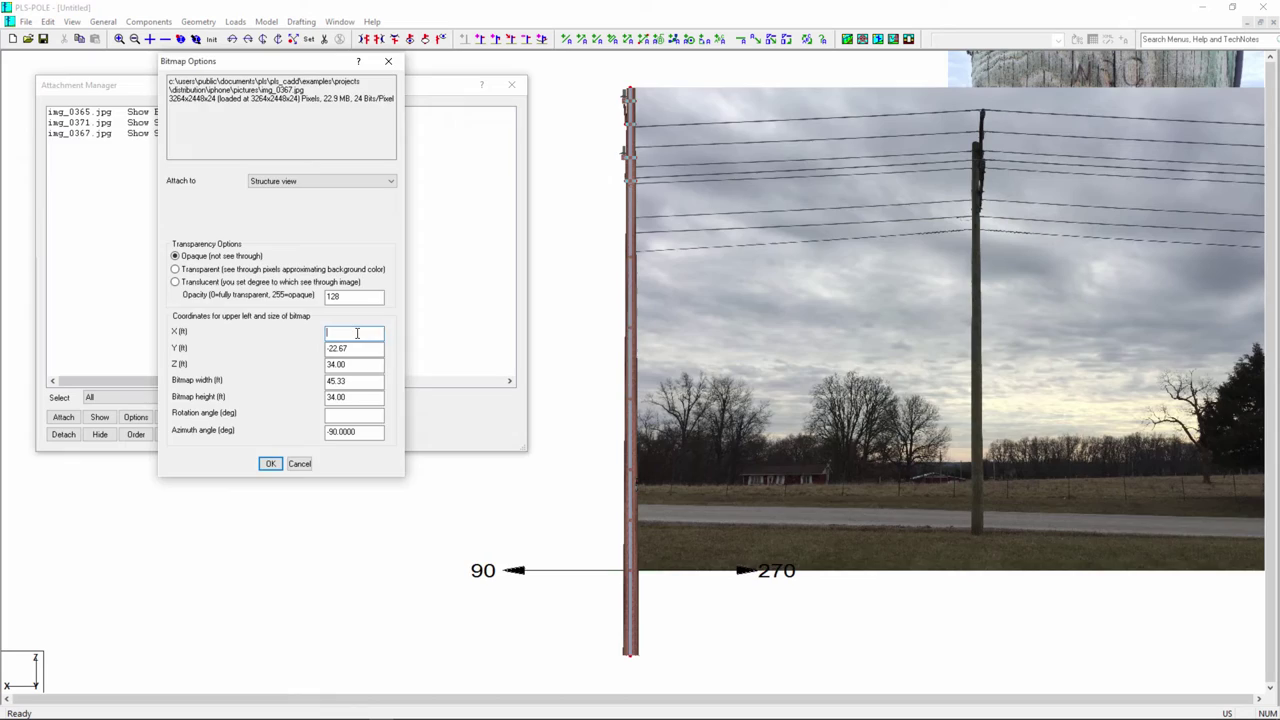
text(-22.67)
key(Return)
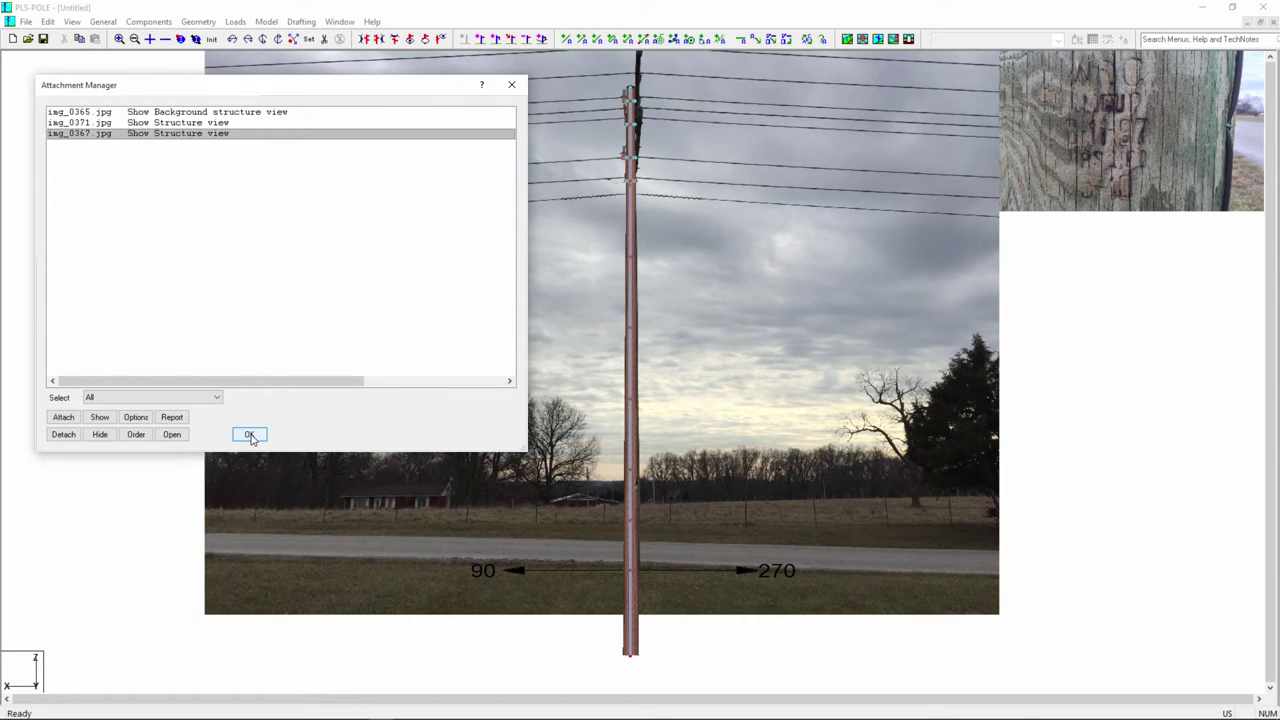
Close the attachment manager and place the communication_attachment_de framing from the framing library onto the pole
click(249, 435)
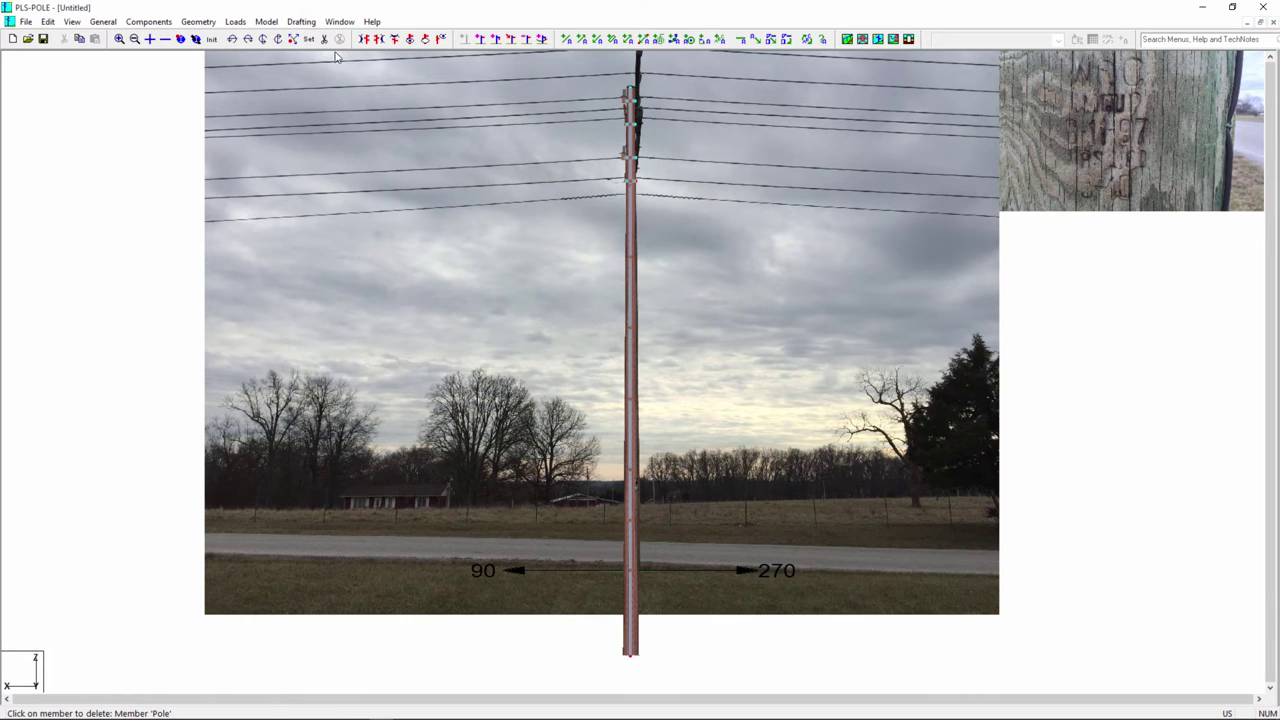
click(148, 21)
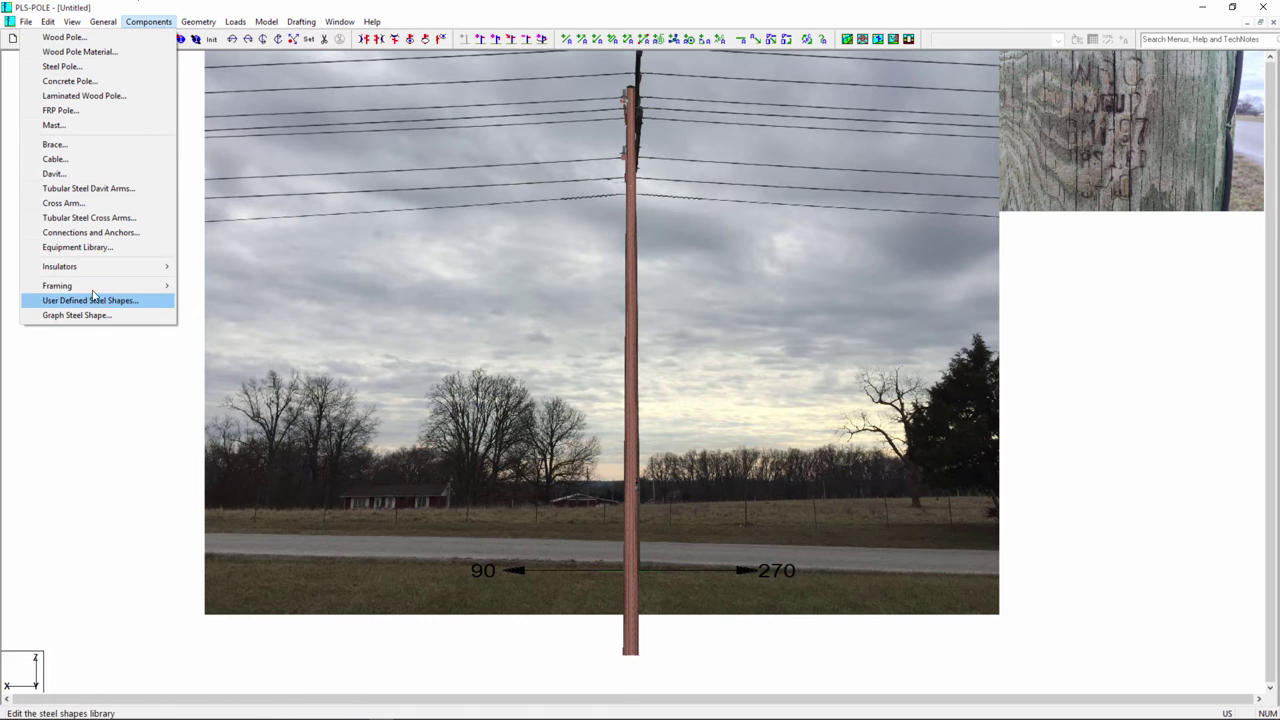
mouse_move(130, 288)
click(252, 288)
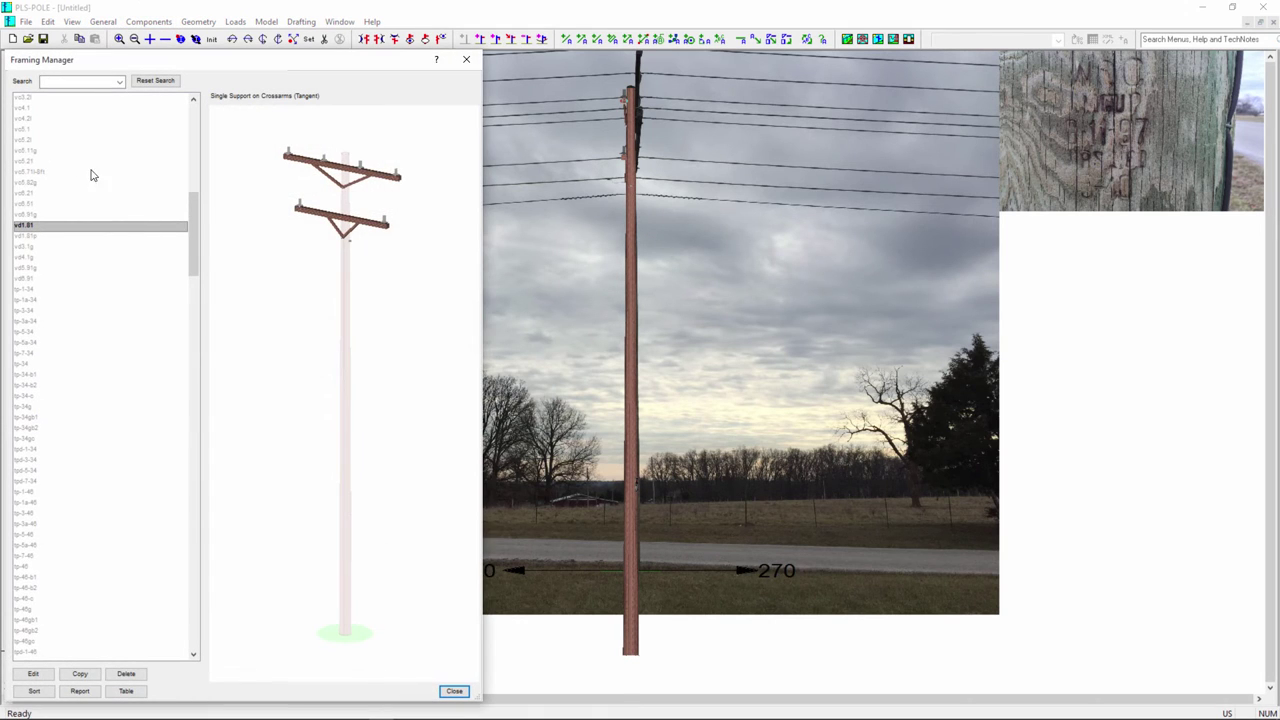
drag(194, 215, 200, 93)
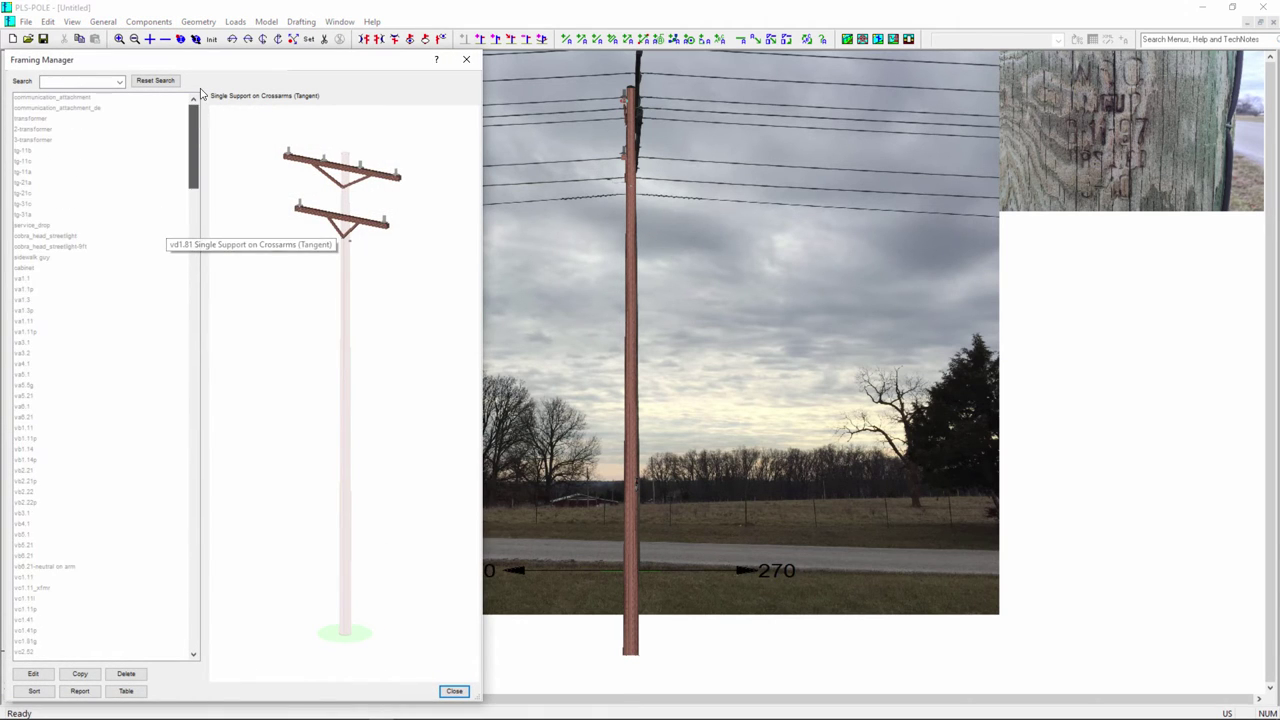
click(89, 110)
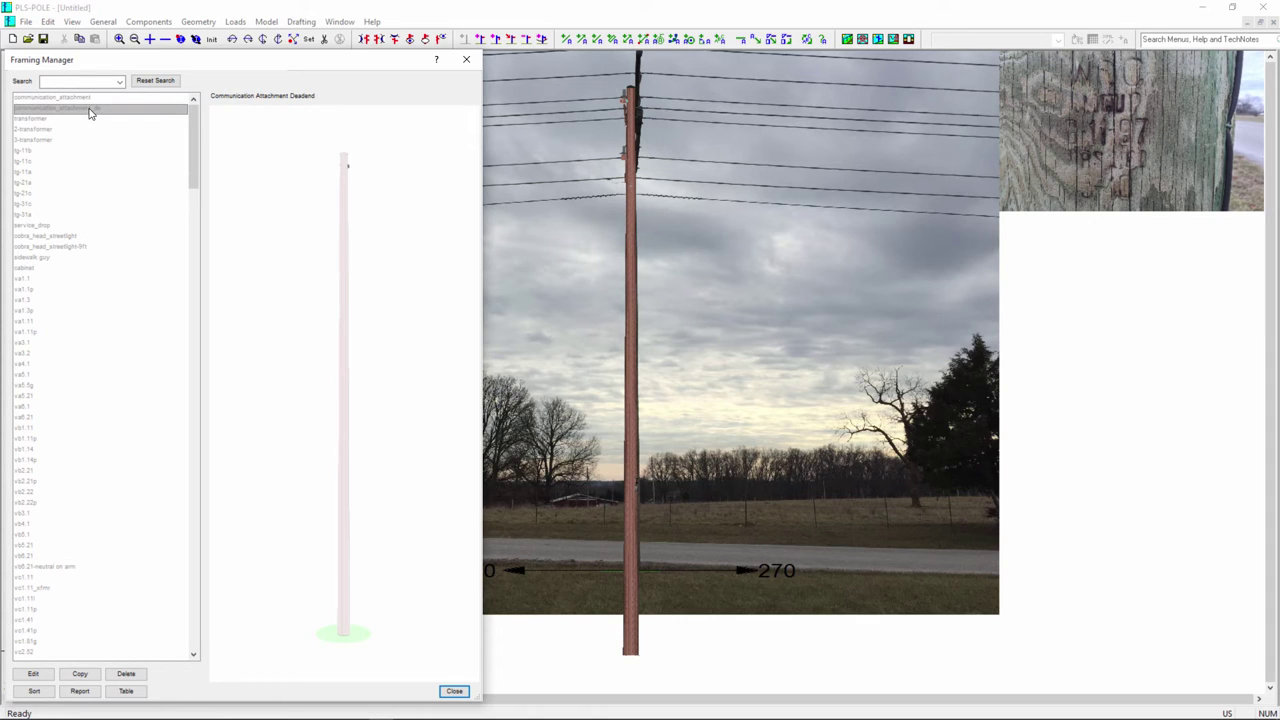
click(77, 98)
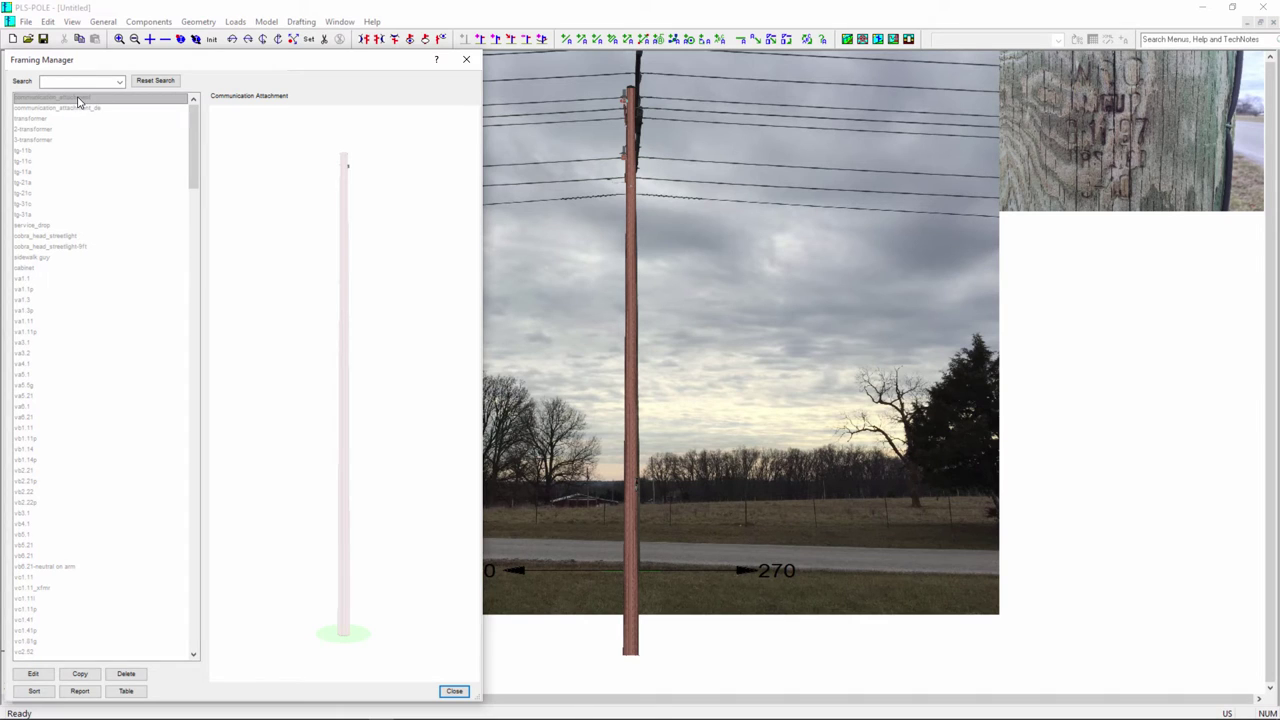
drag(78, 107, 638, 197)
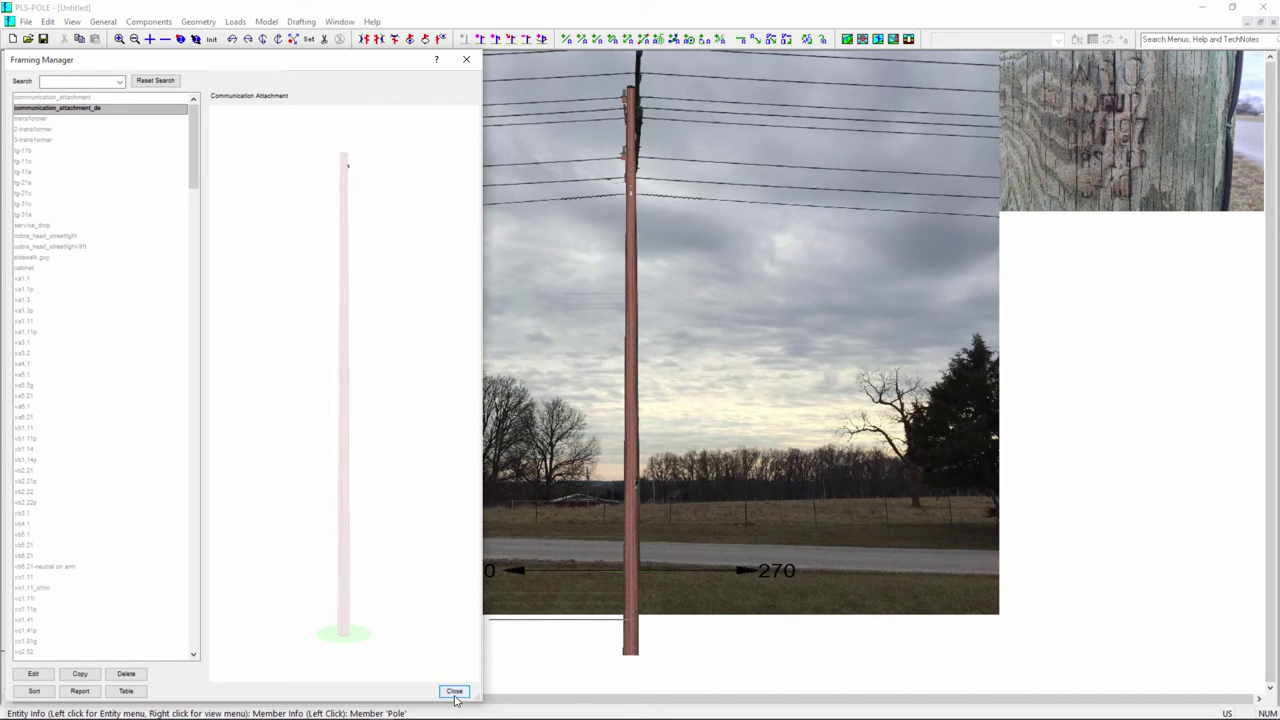
Rotate and zoom in on the pole-top crossarms and insulators, ending in a straight front elevation
click(454, 691)
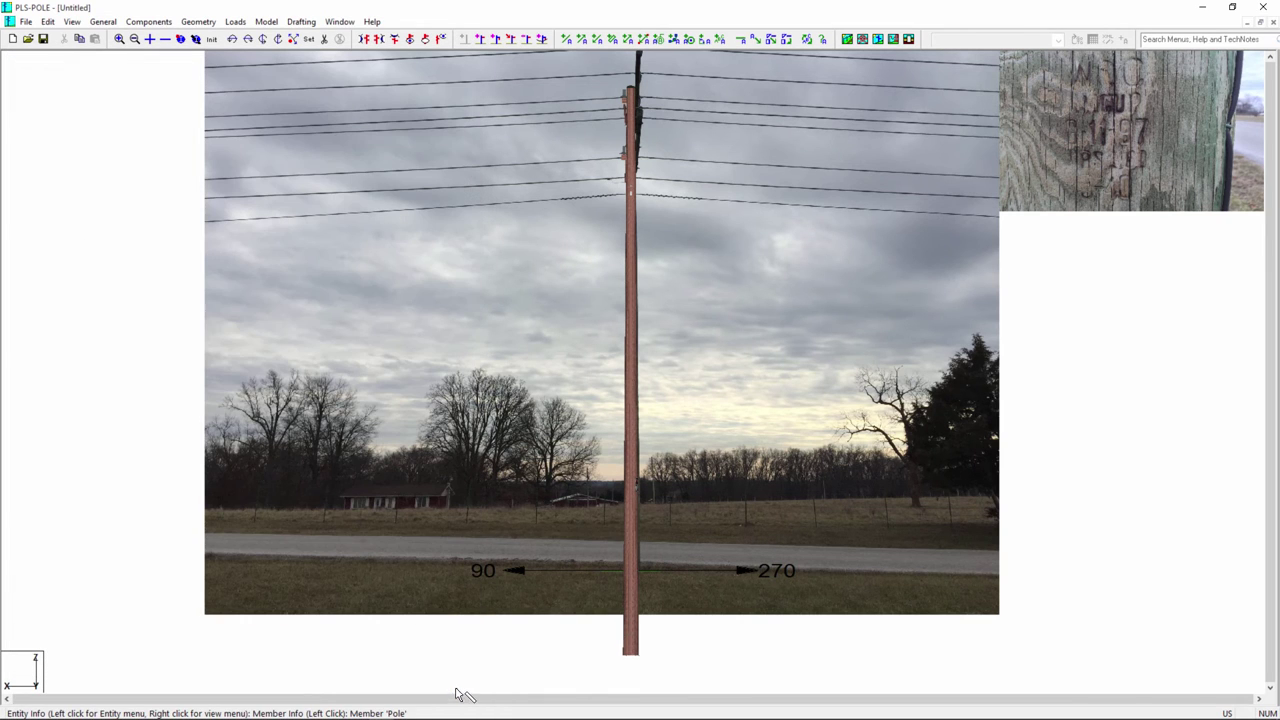
middle_click(540, 604)
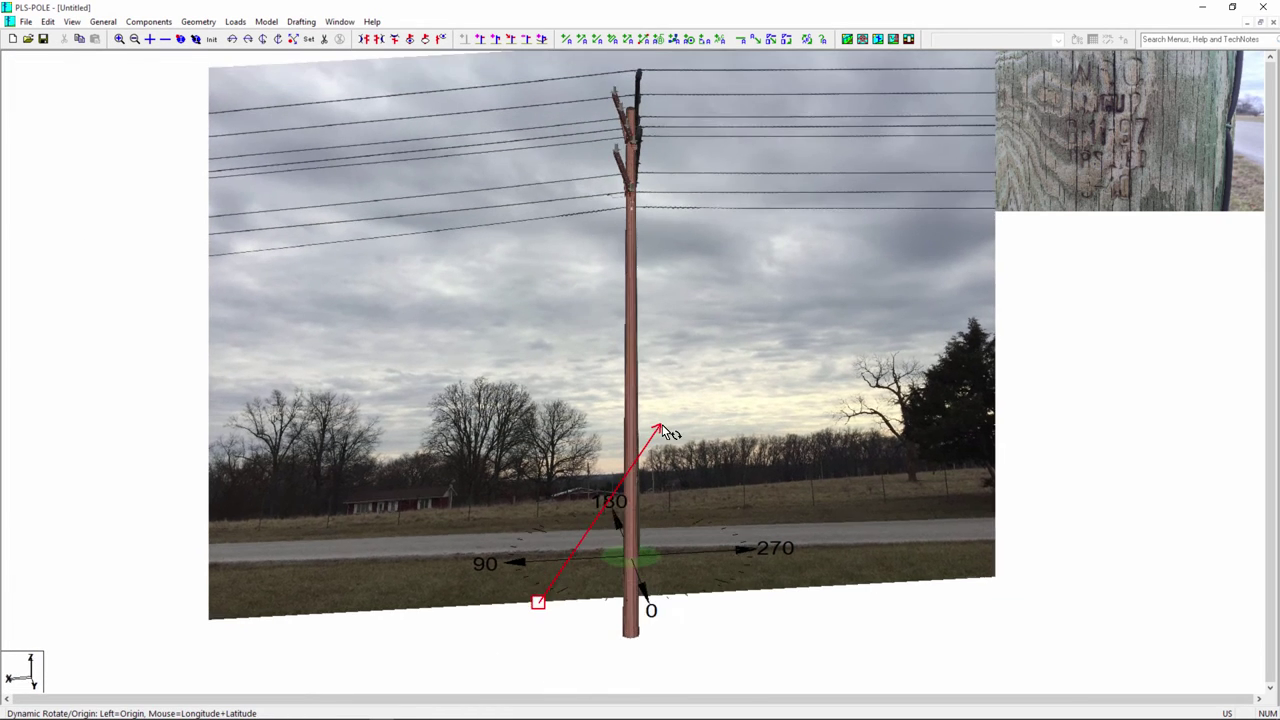
click(737, 533)
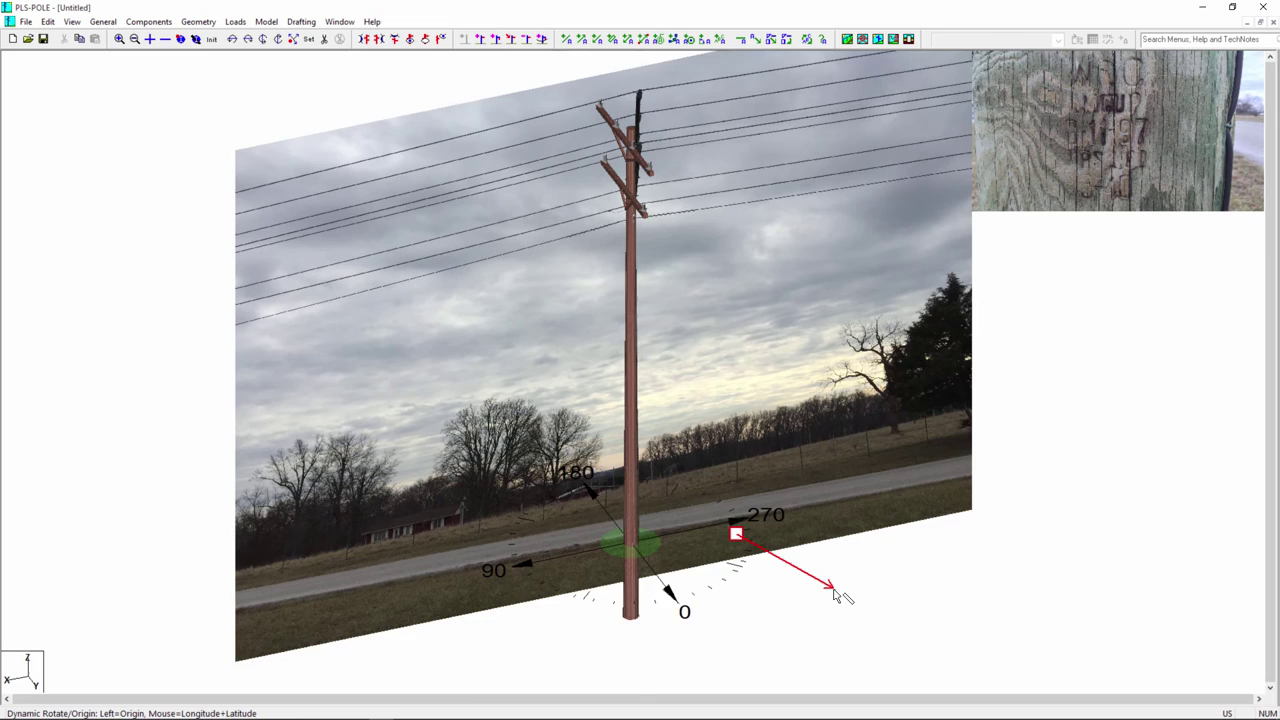
click(836, 594)
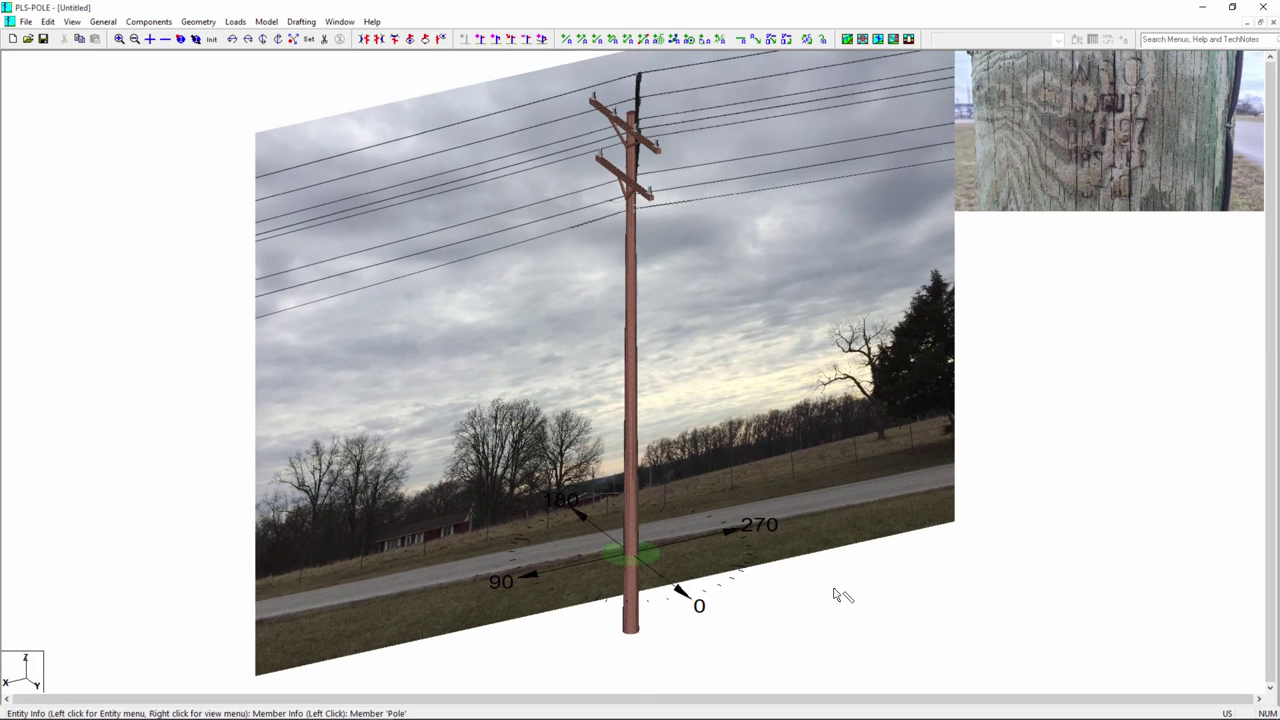
click(120, 40)
drag(571, 91, 712, 230)
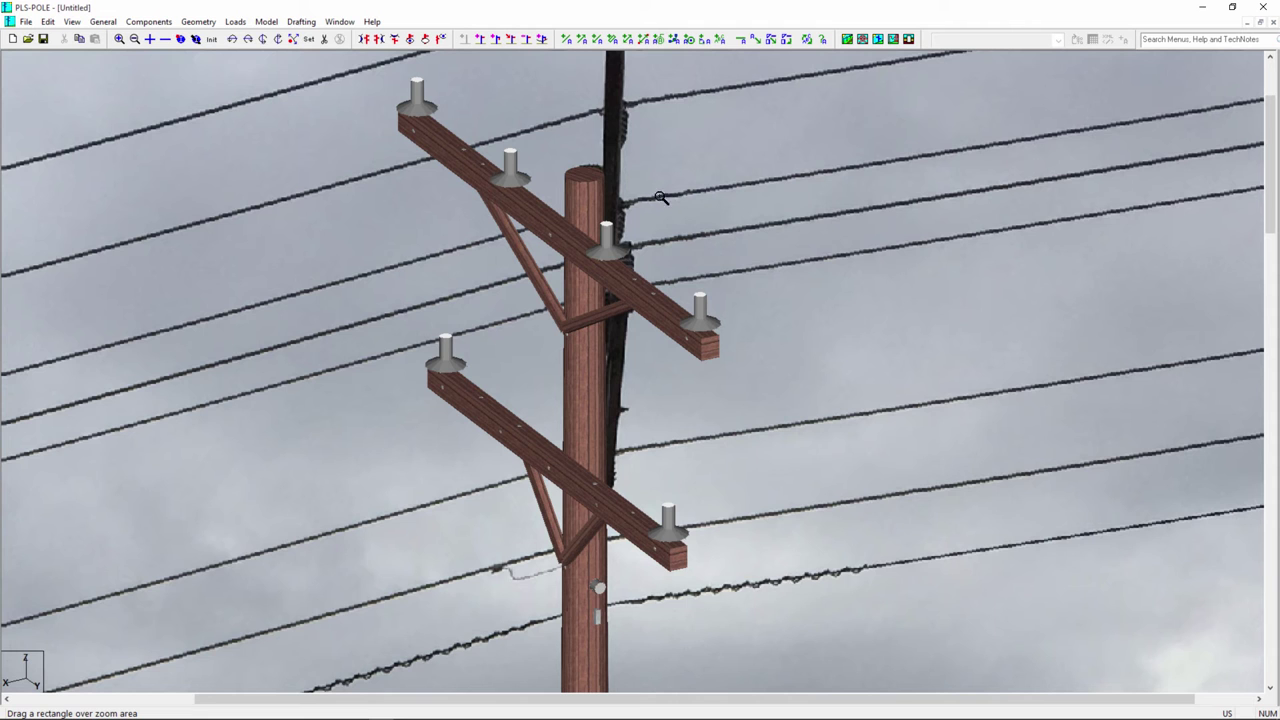
middle_drag(629, 197, 625, 231)
middle_drag(644, 290, 778, 318)
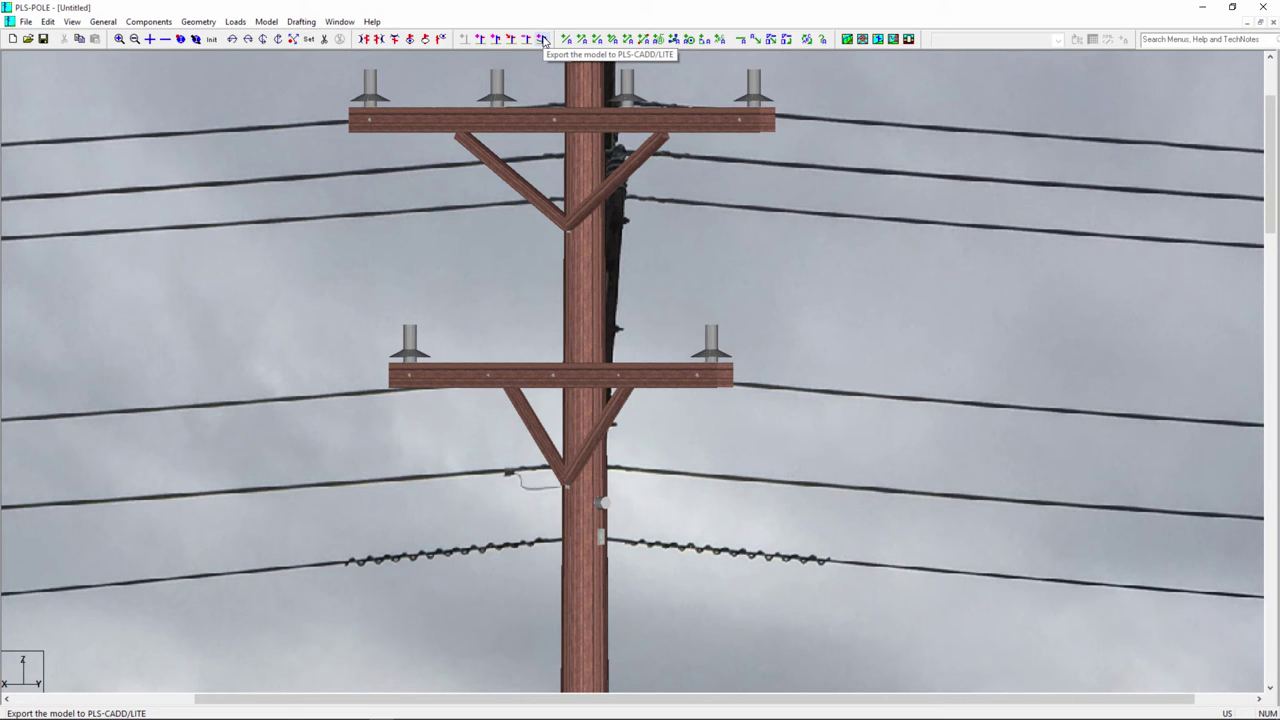
Export the saved pole model to PLS-CADD Lite as new project test.loa
click(543, 39)
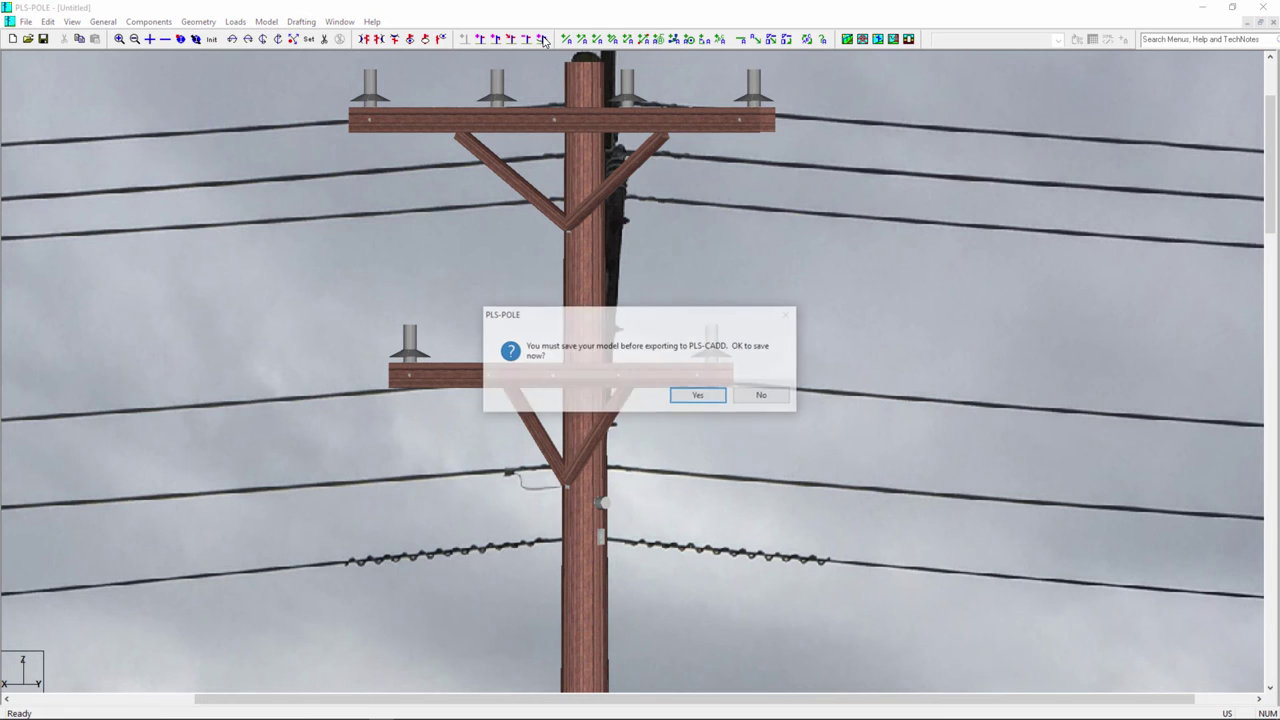
click(699, 396)
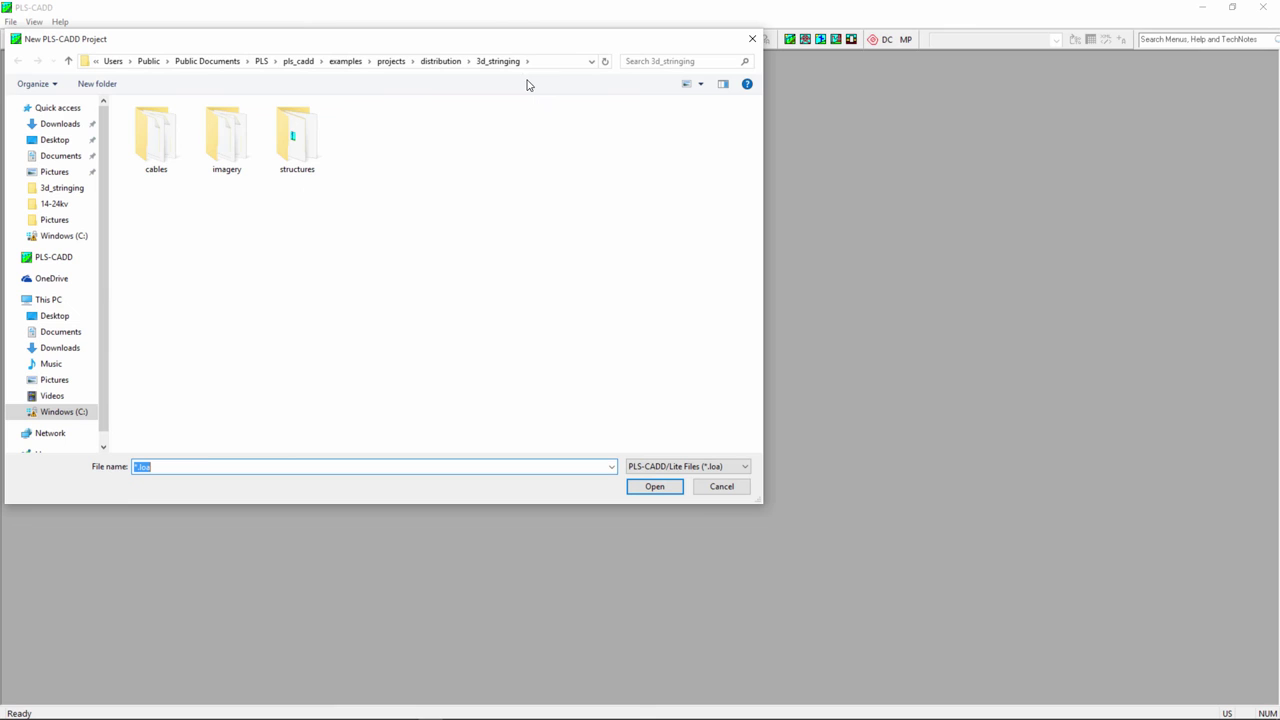
text(tes)
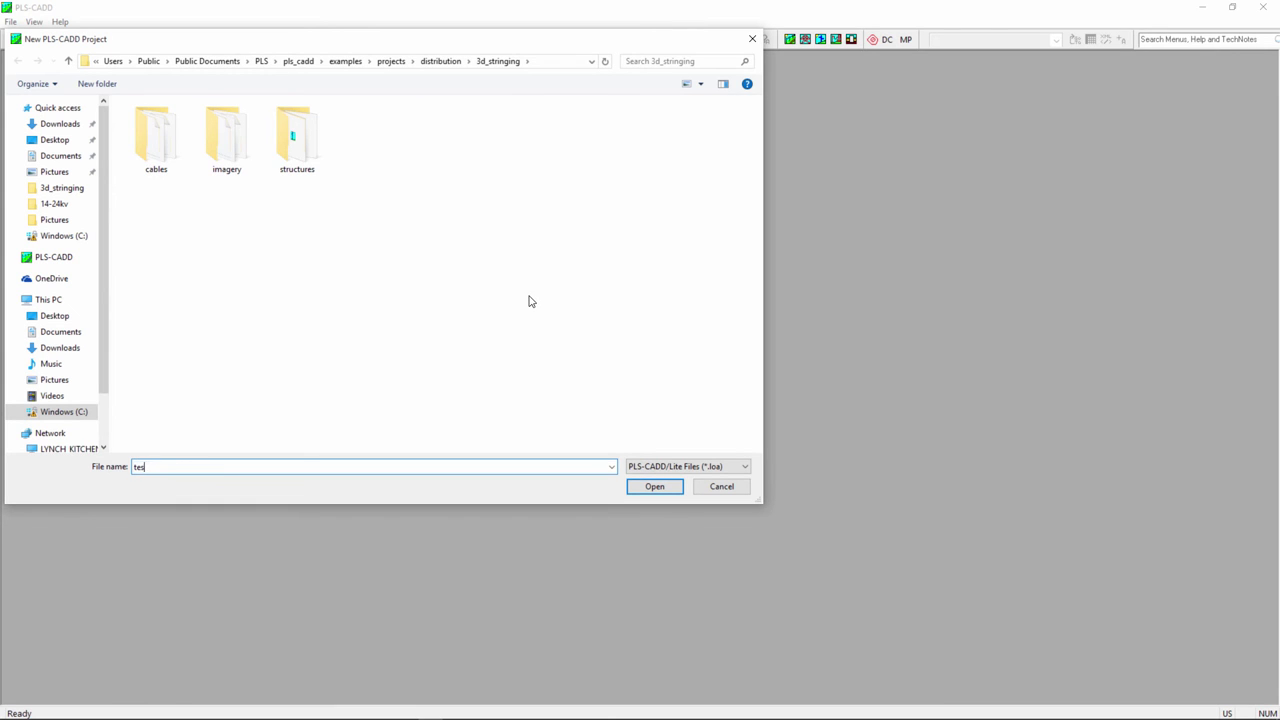
text(t.loa)
key(Return)
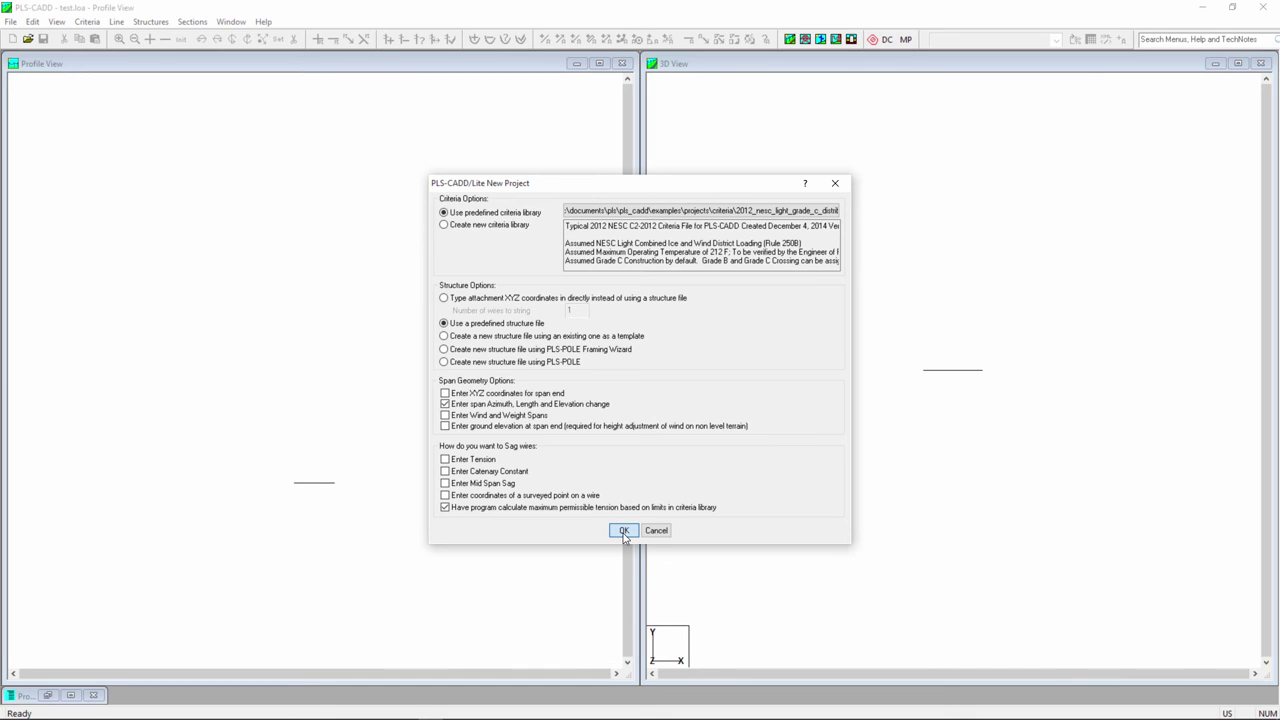
Load the design criteria file and accept the New Project and Model Setup defaults
double_click(645, 215)
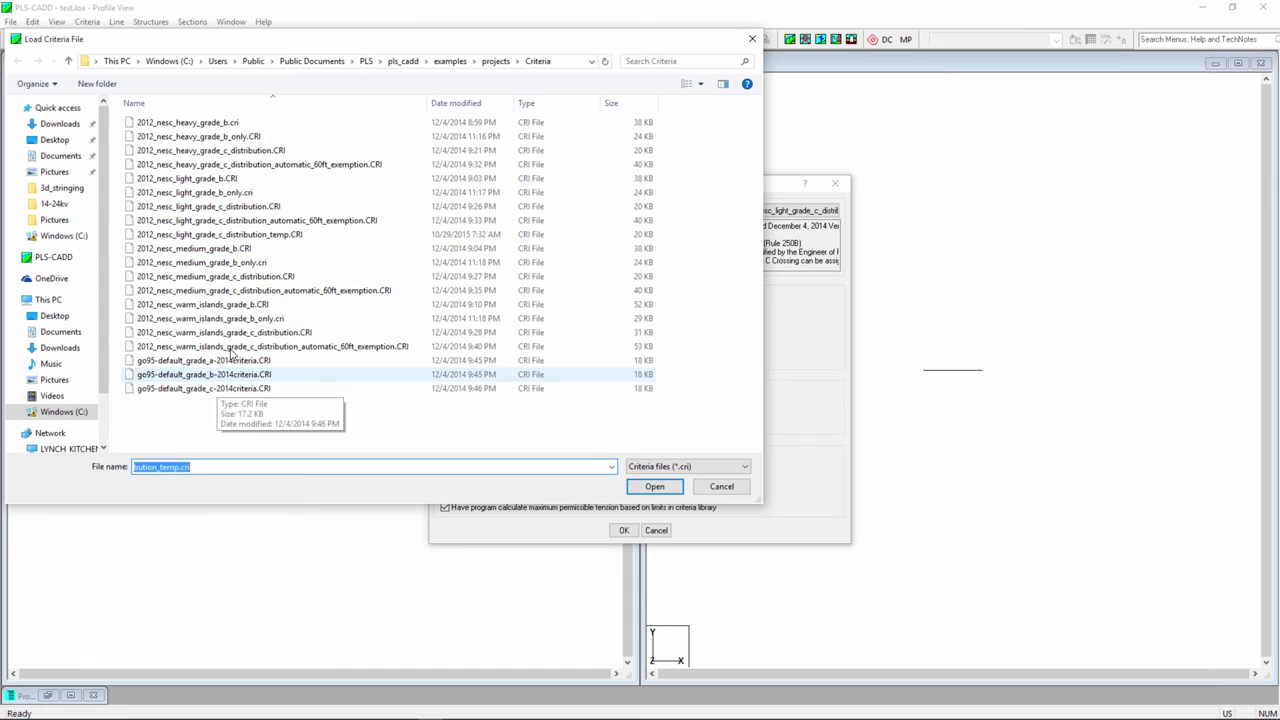
click(655, 487)
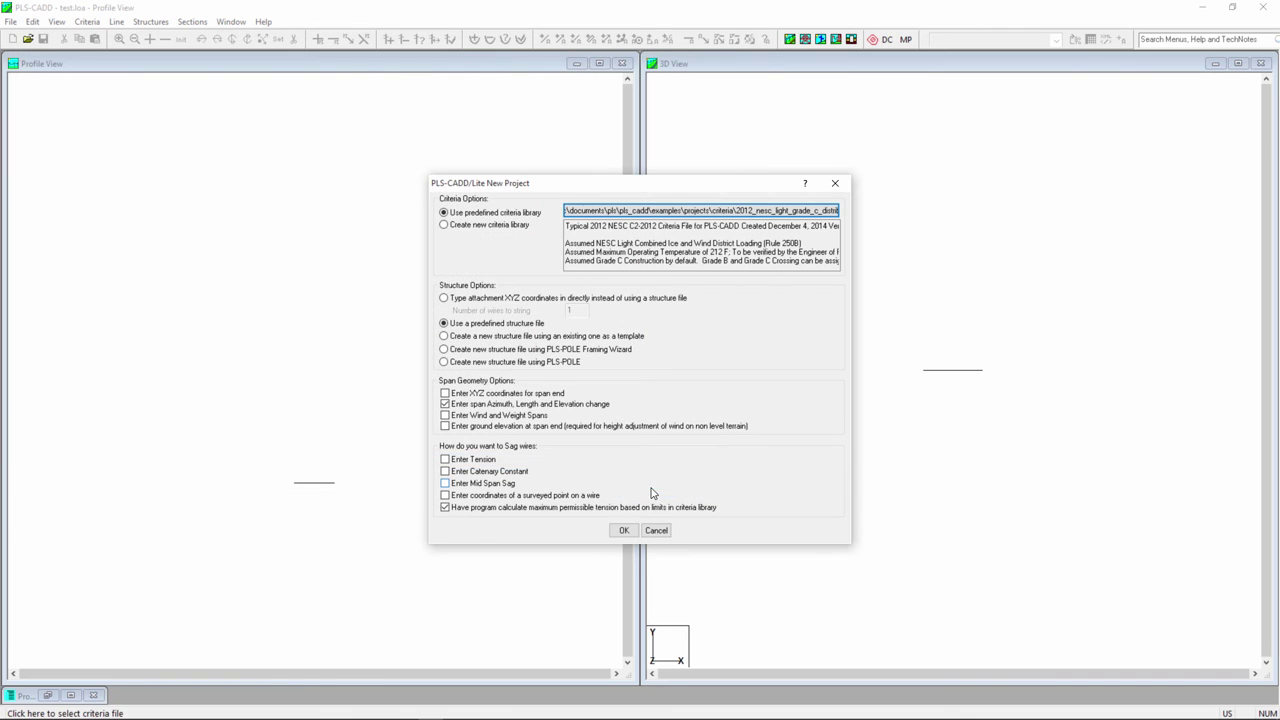
click(622, 530)
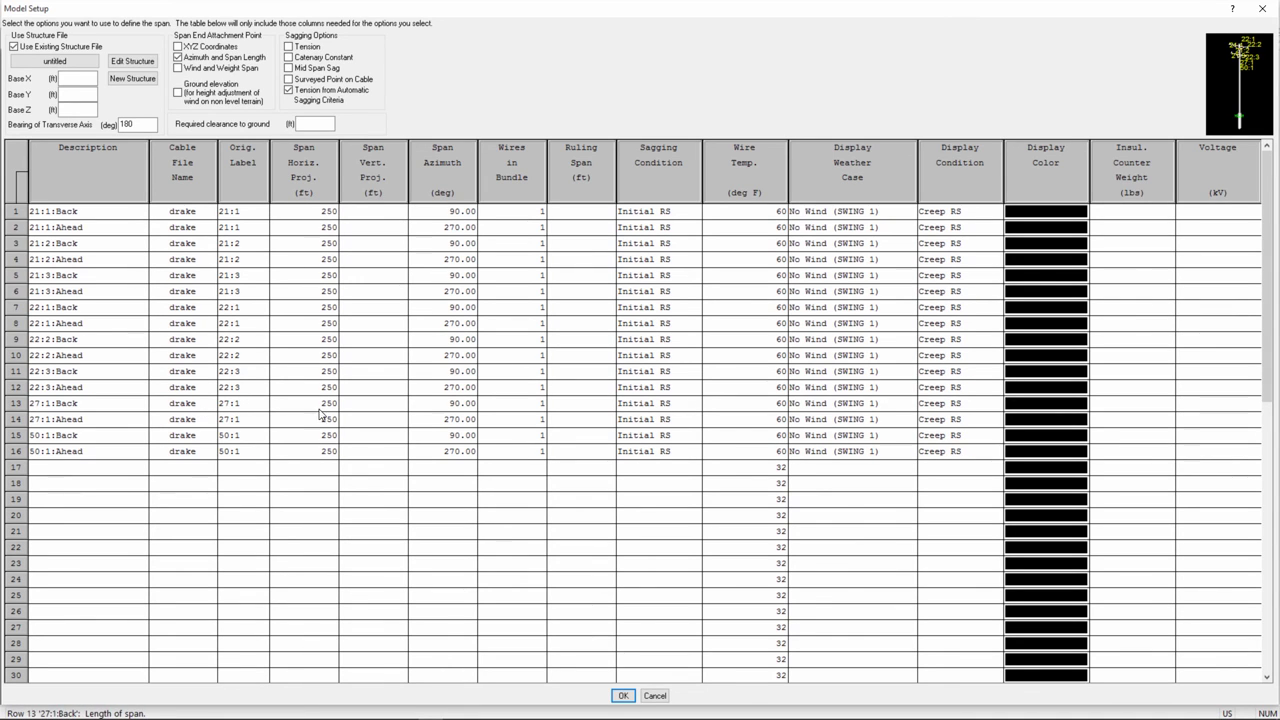
click(621, 696)
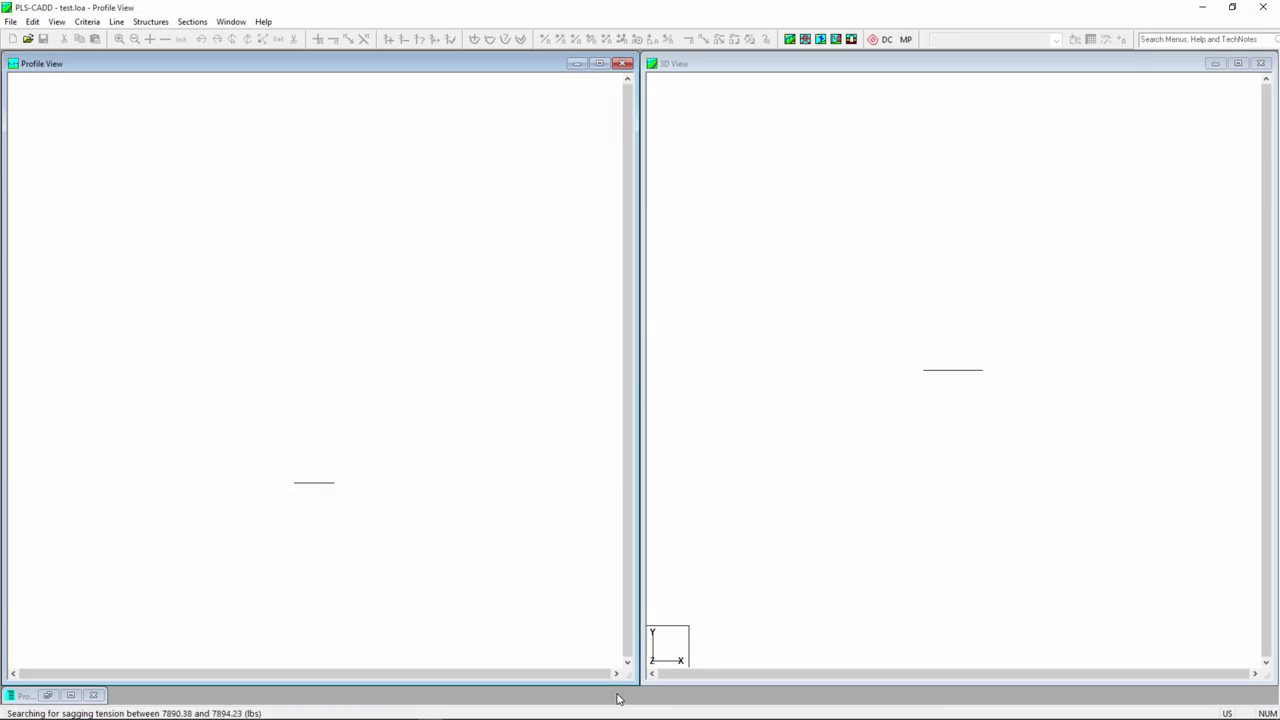
Maximize the 3D view, rotate it, zoom in on the crossarms, then zoom out to the whole pole
double_click(879, 64)
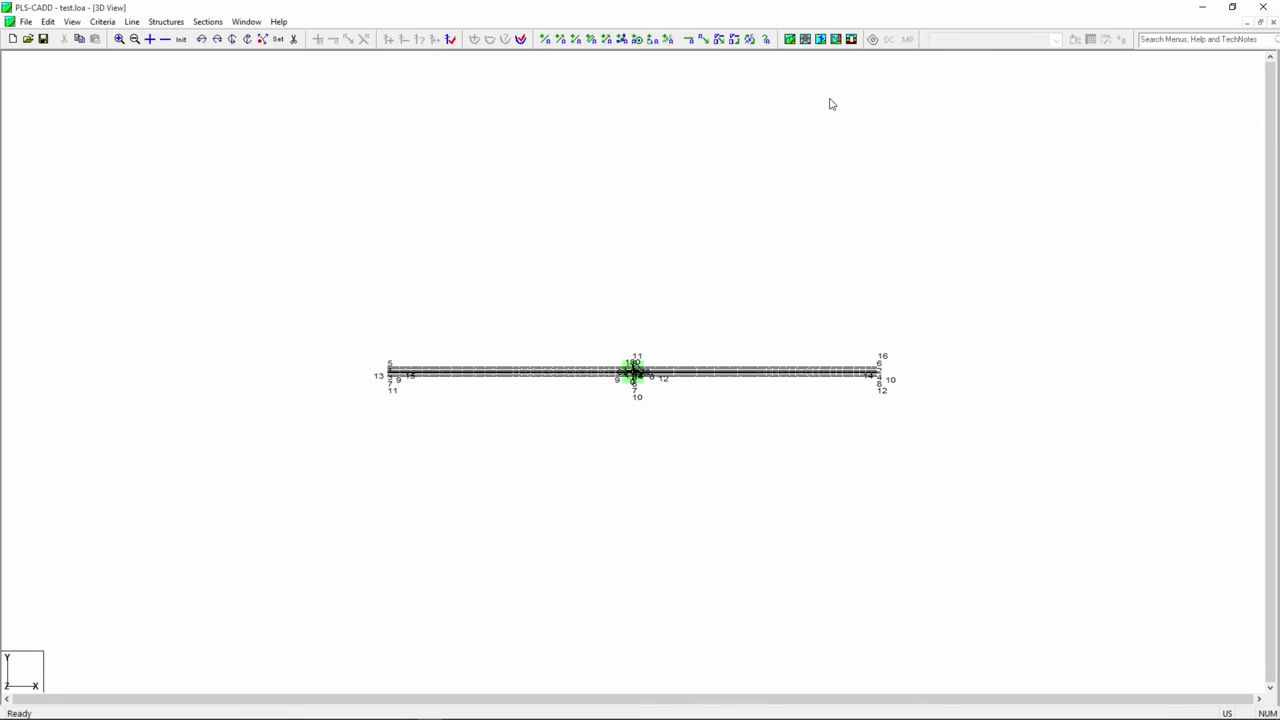
middle_click(623, 398)
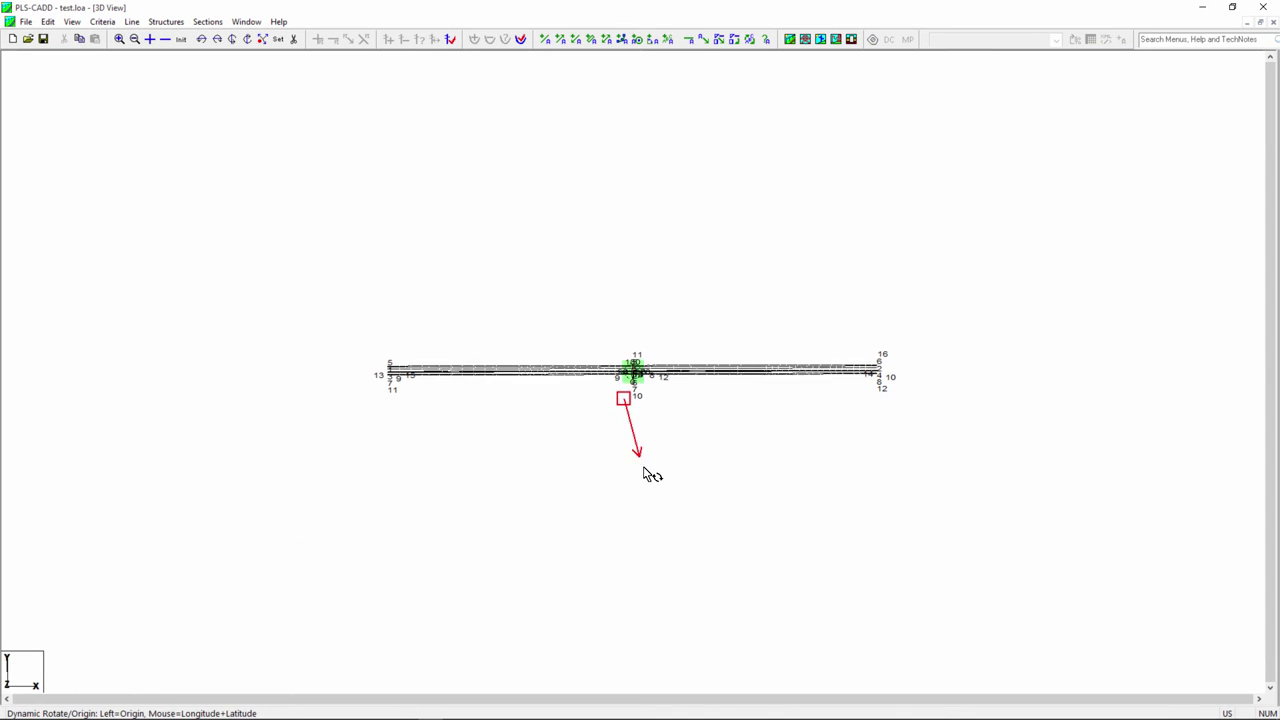
middle_click(689, 509)
click(118, 38)
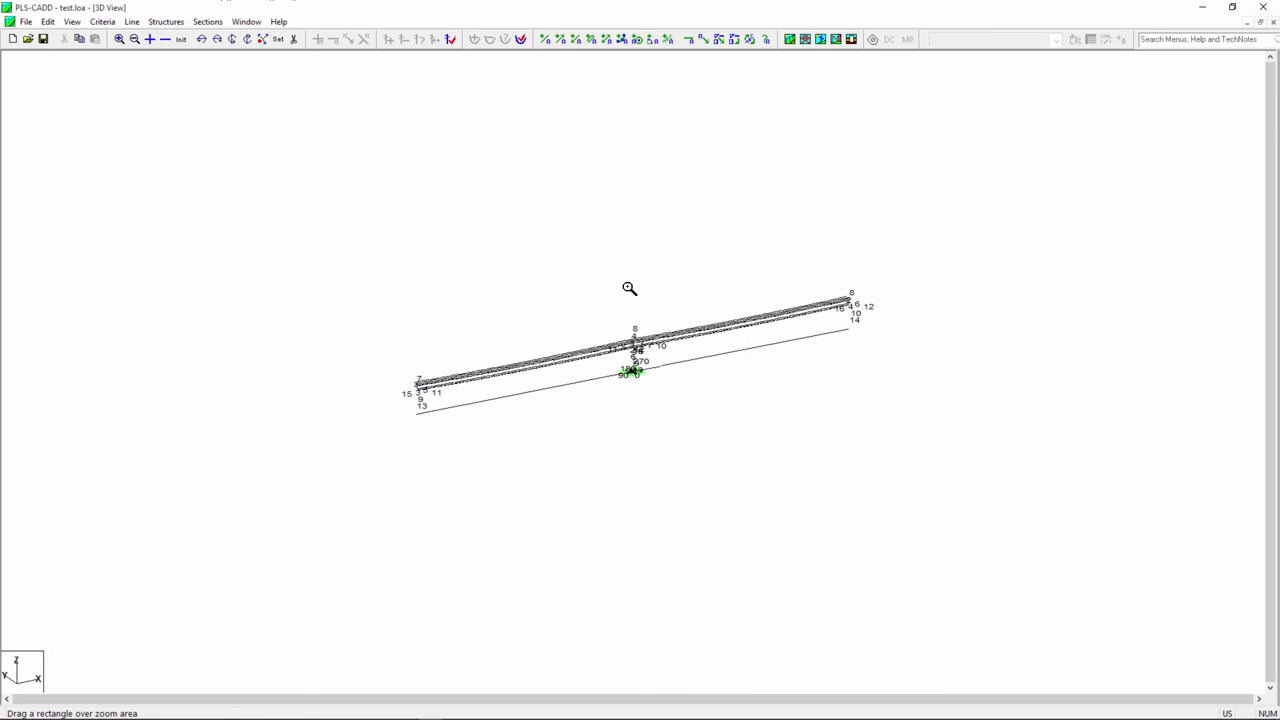
drag(612, 337, 657, 383)
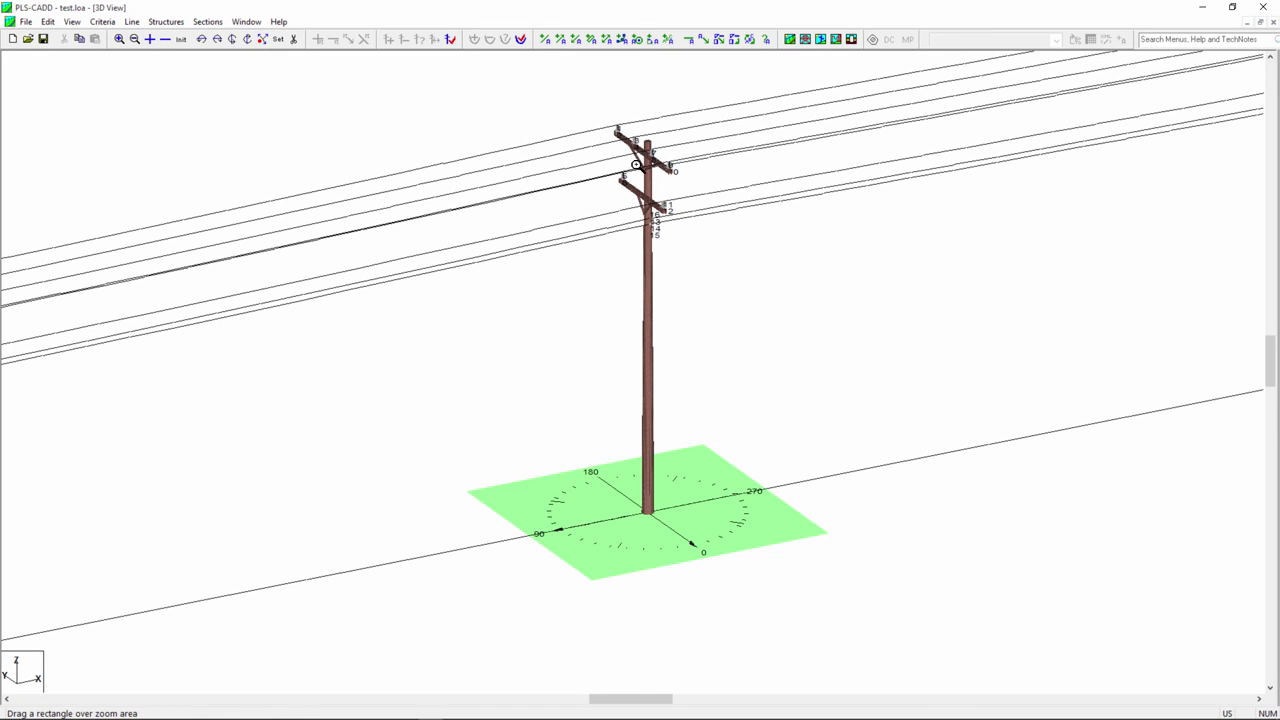
drag(580, 111, 717, 320)
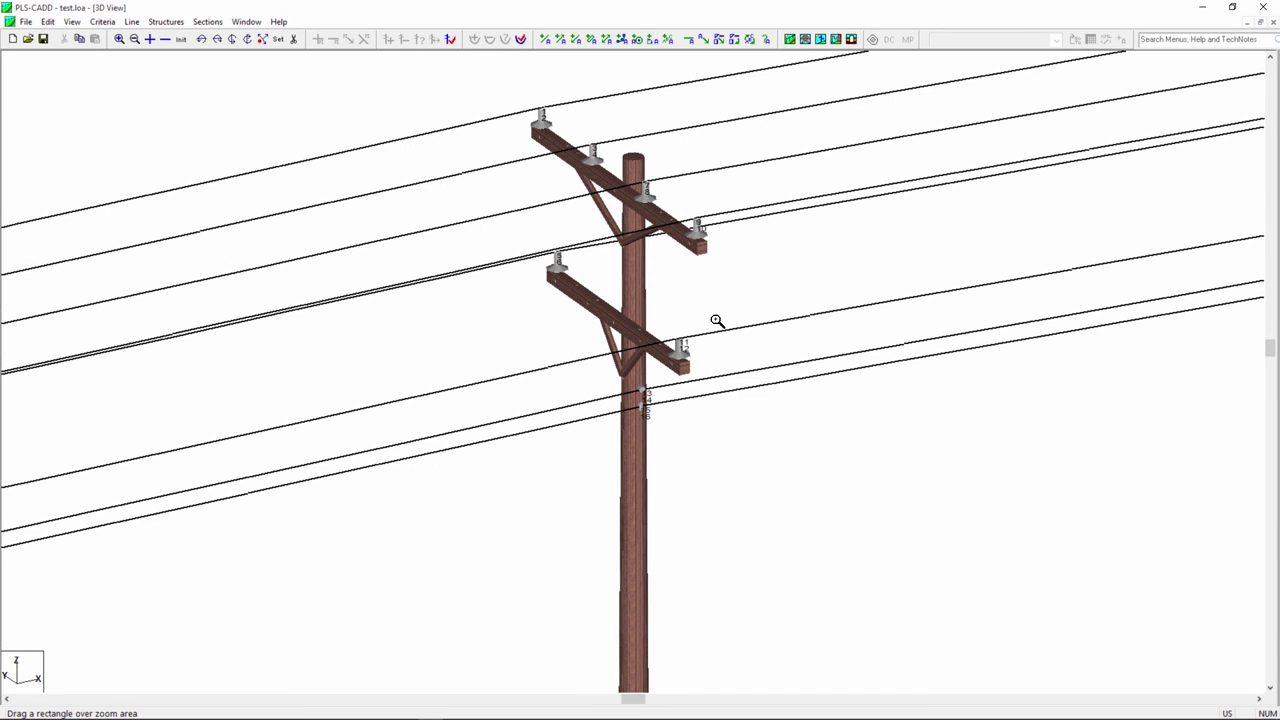
click(163, 40)
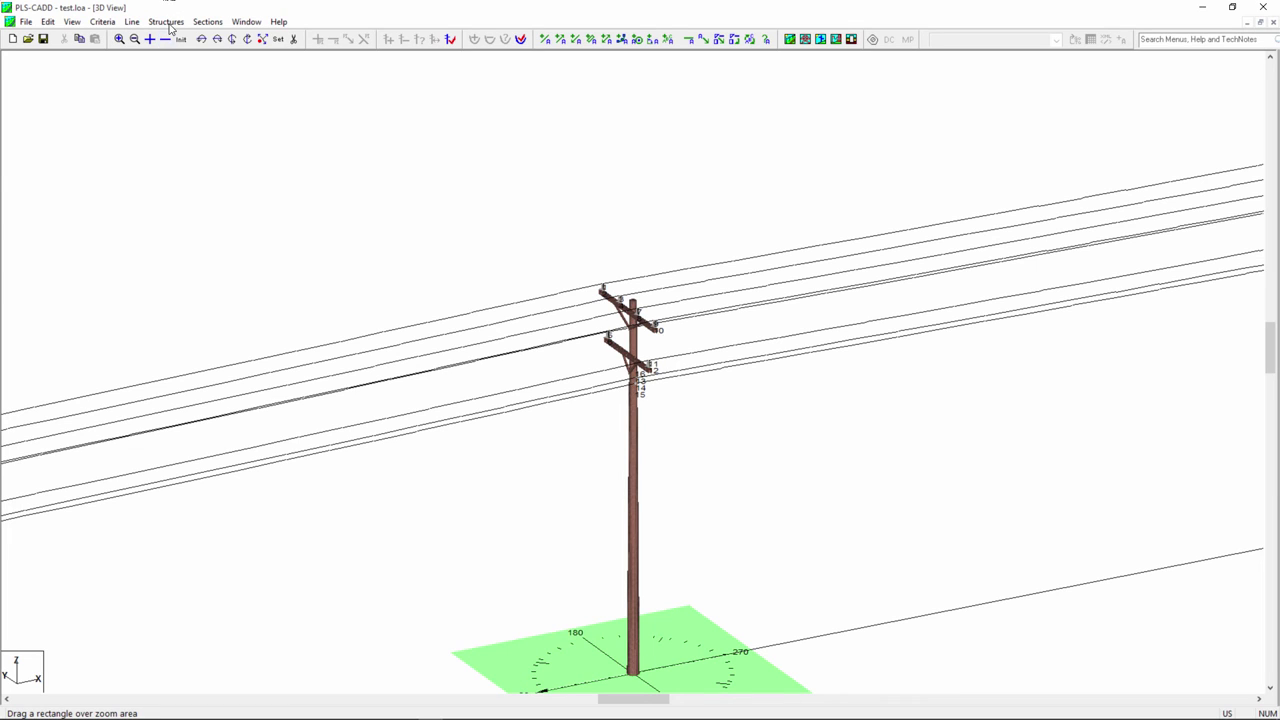
click(166, 21)
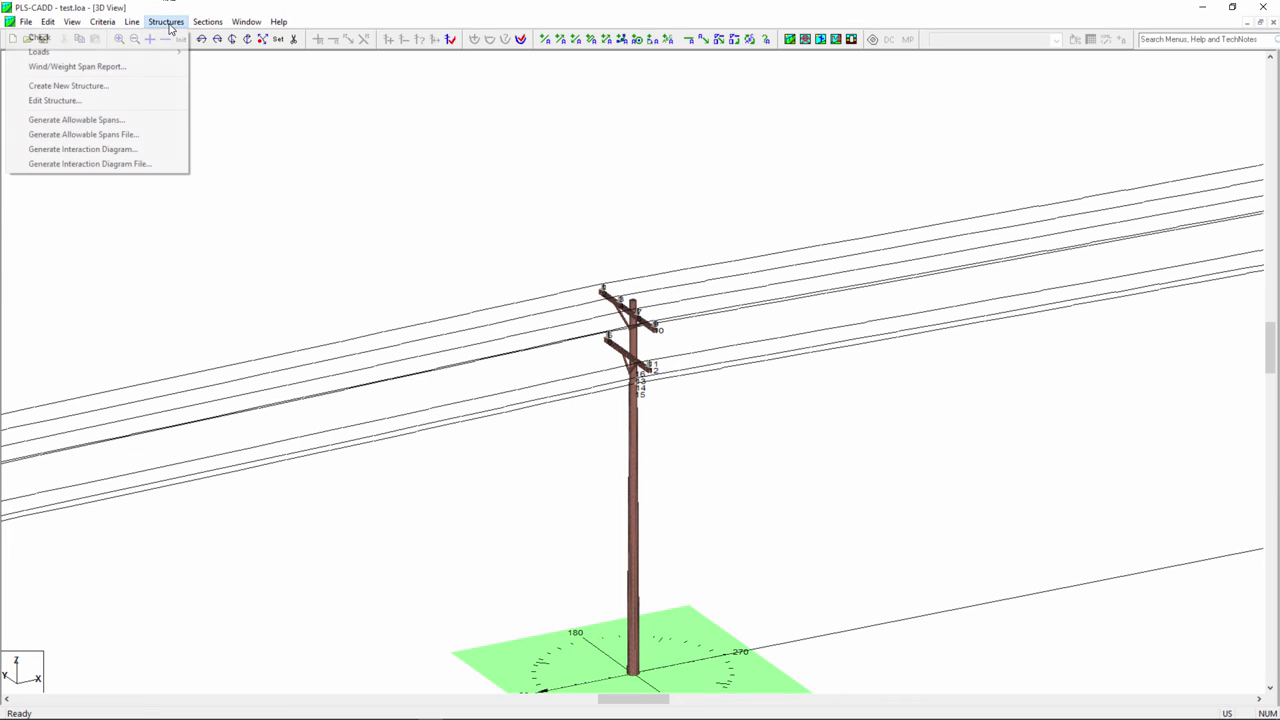
Run a strength check on the pole with deformed geometry reporting, showing it NG at 170.2%
click(118, 42)
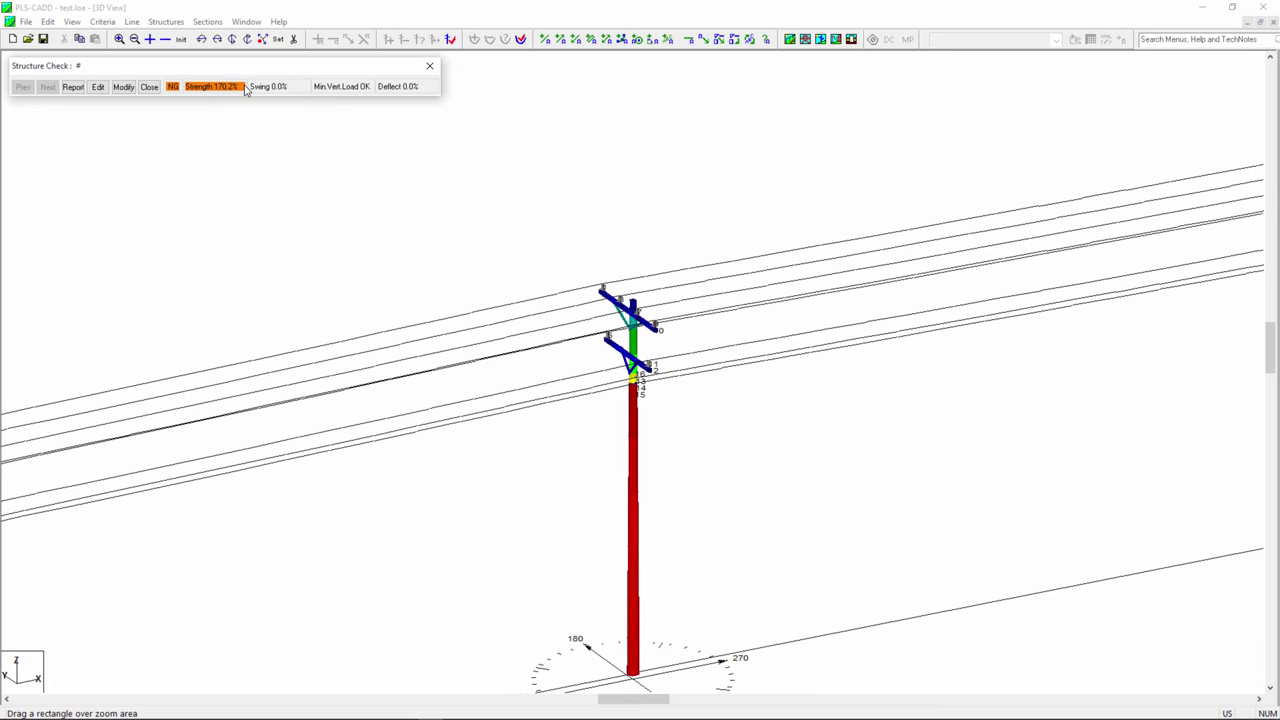
click(73, 87)
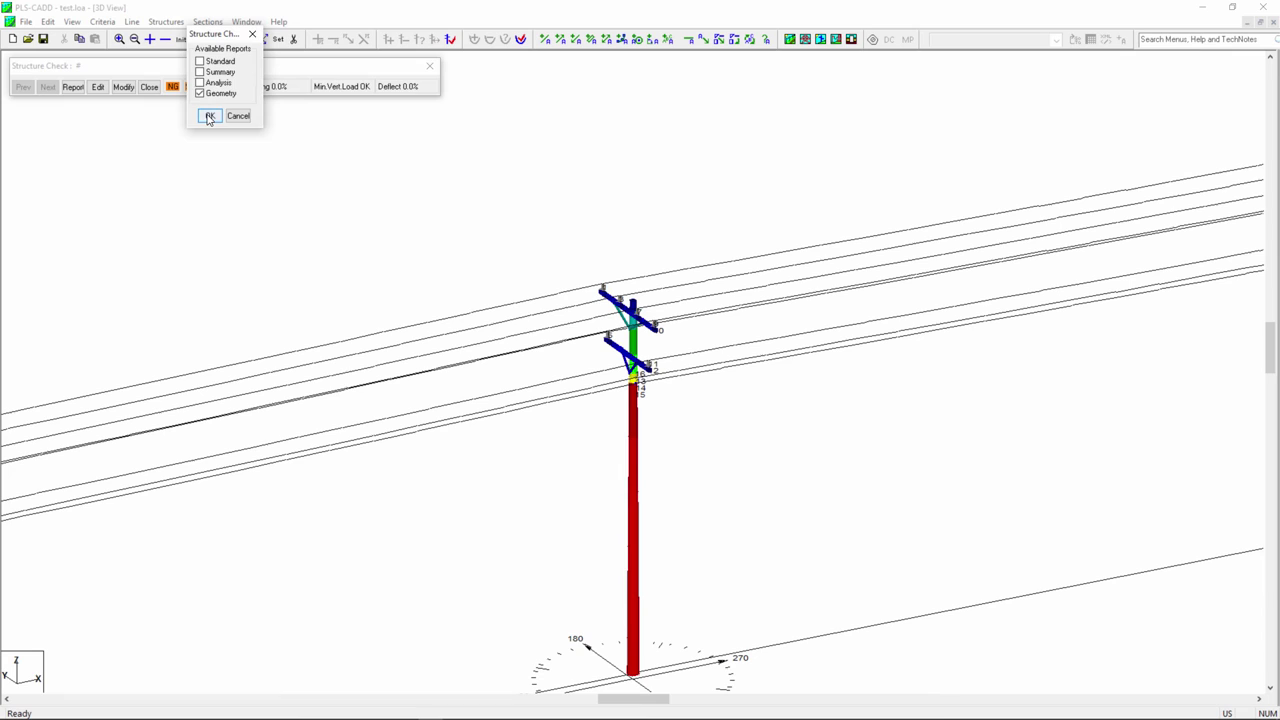
click(209, 116)
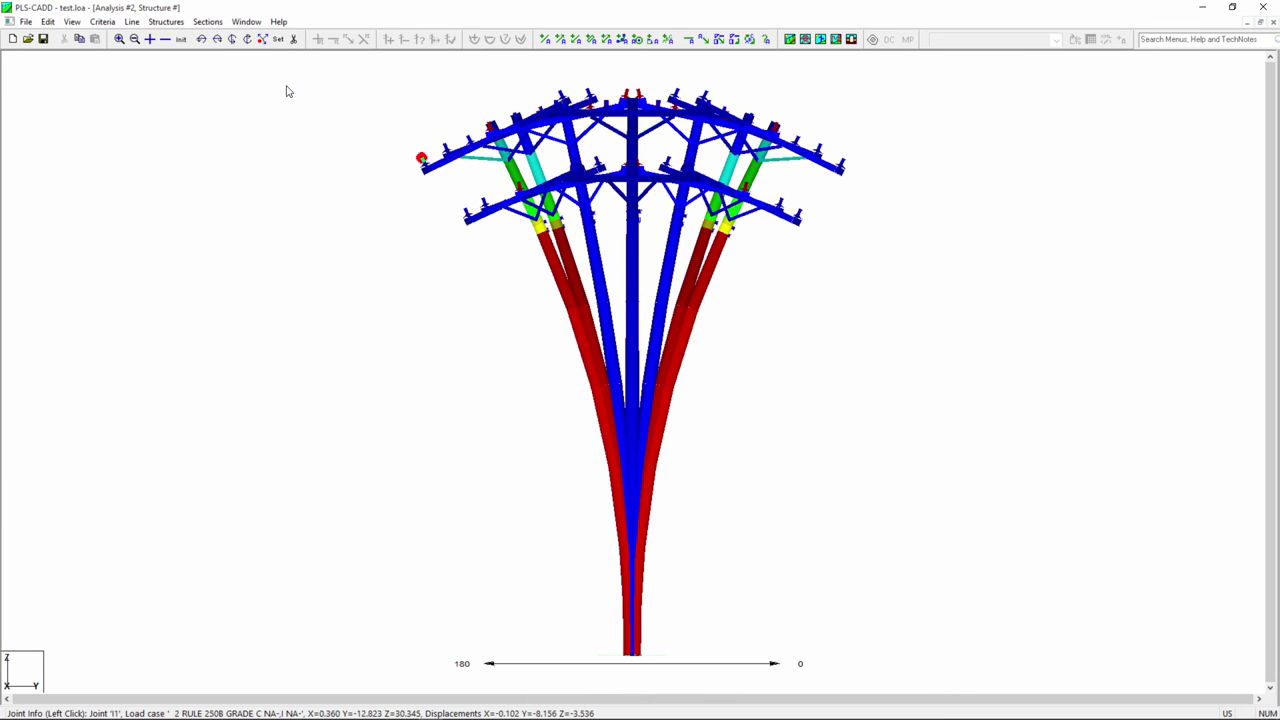
Show the undeformed pole with no load cases, labelling each member with its percentage usage
click(282, 42)
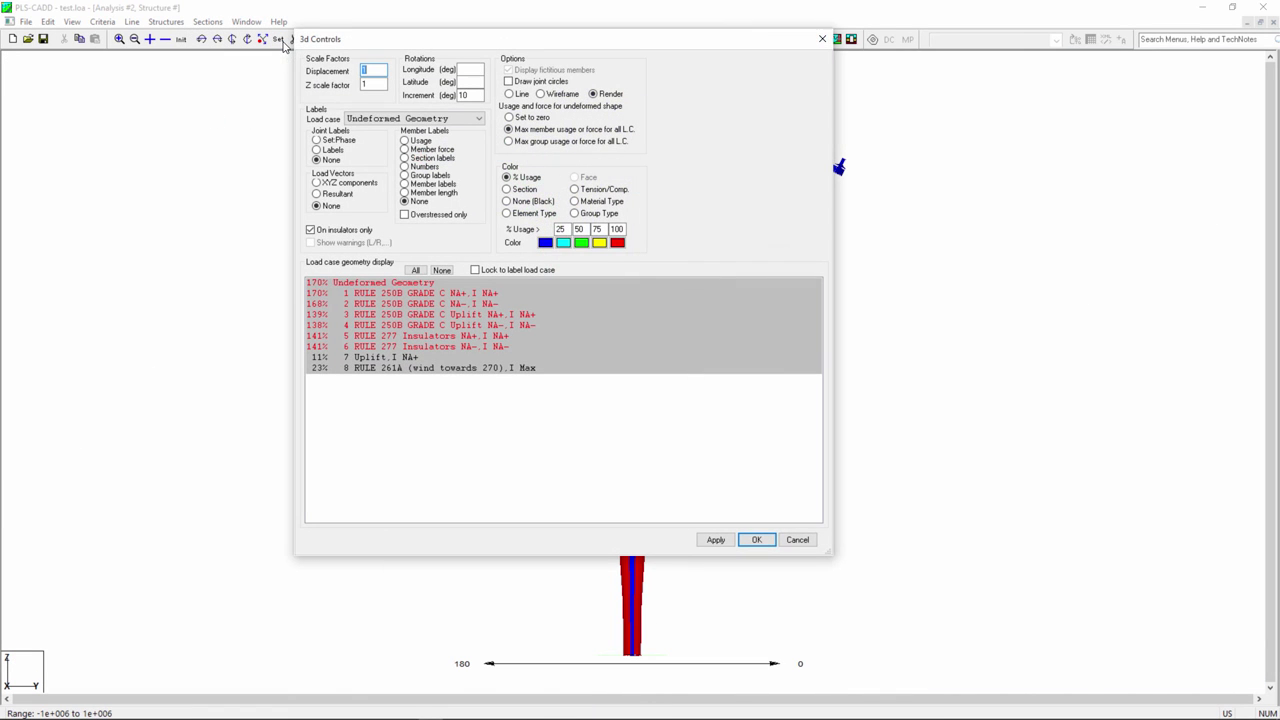
click(441, 271)
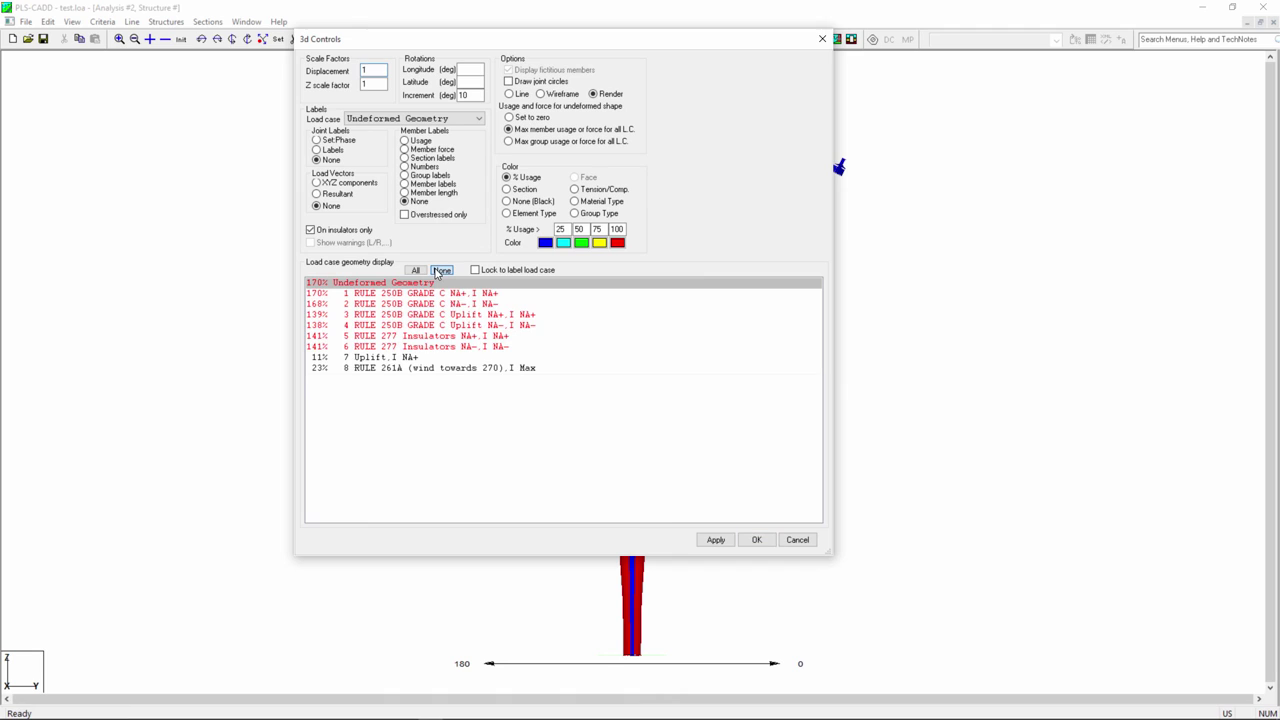
click(405, 141)
click(718, 541)
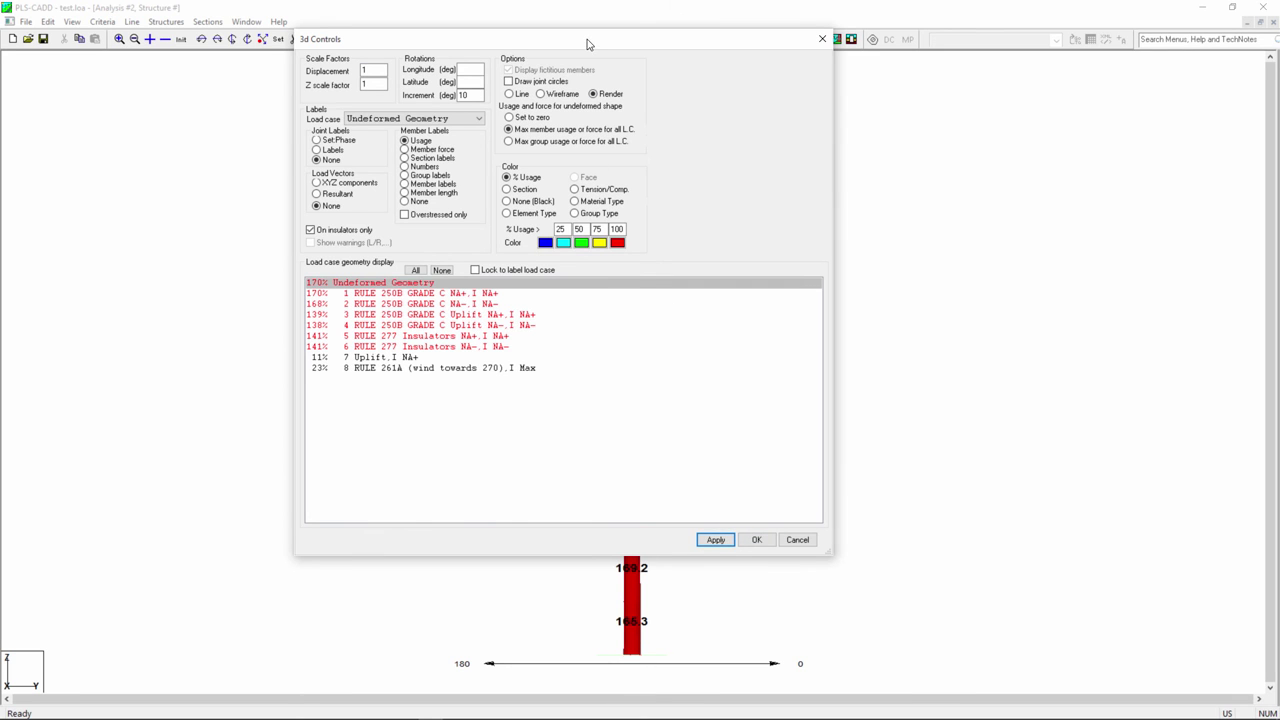
drag(591, 40, 281, 69)
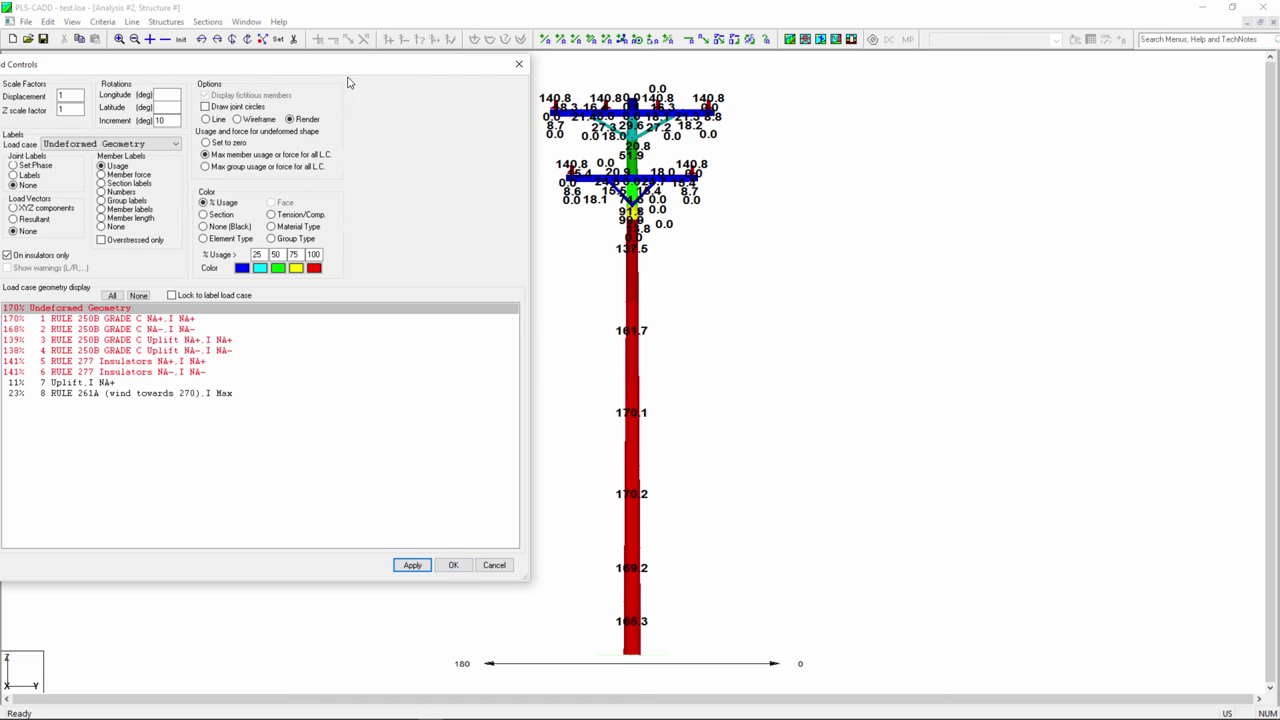
mouse_move(355, 72)
mouse_down()
mouse_move(451, 86)
mouse_move(363, 85)
mouse_up()
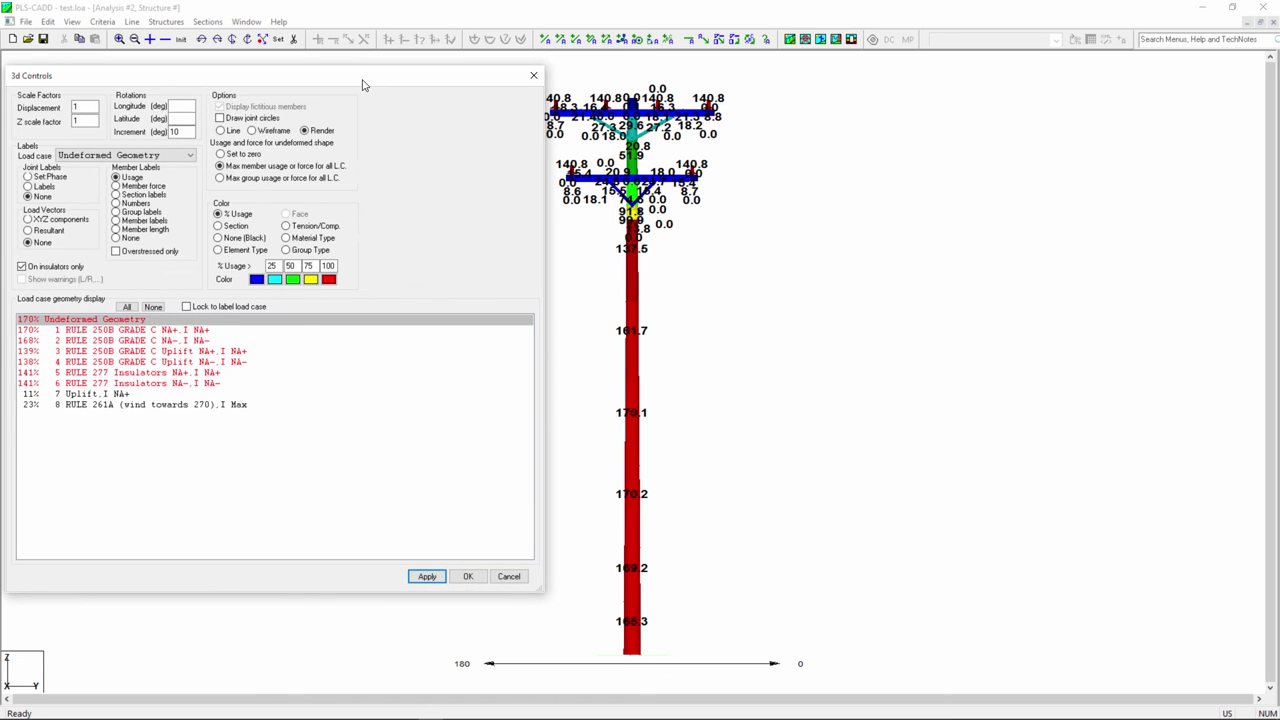